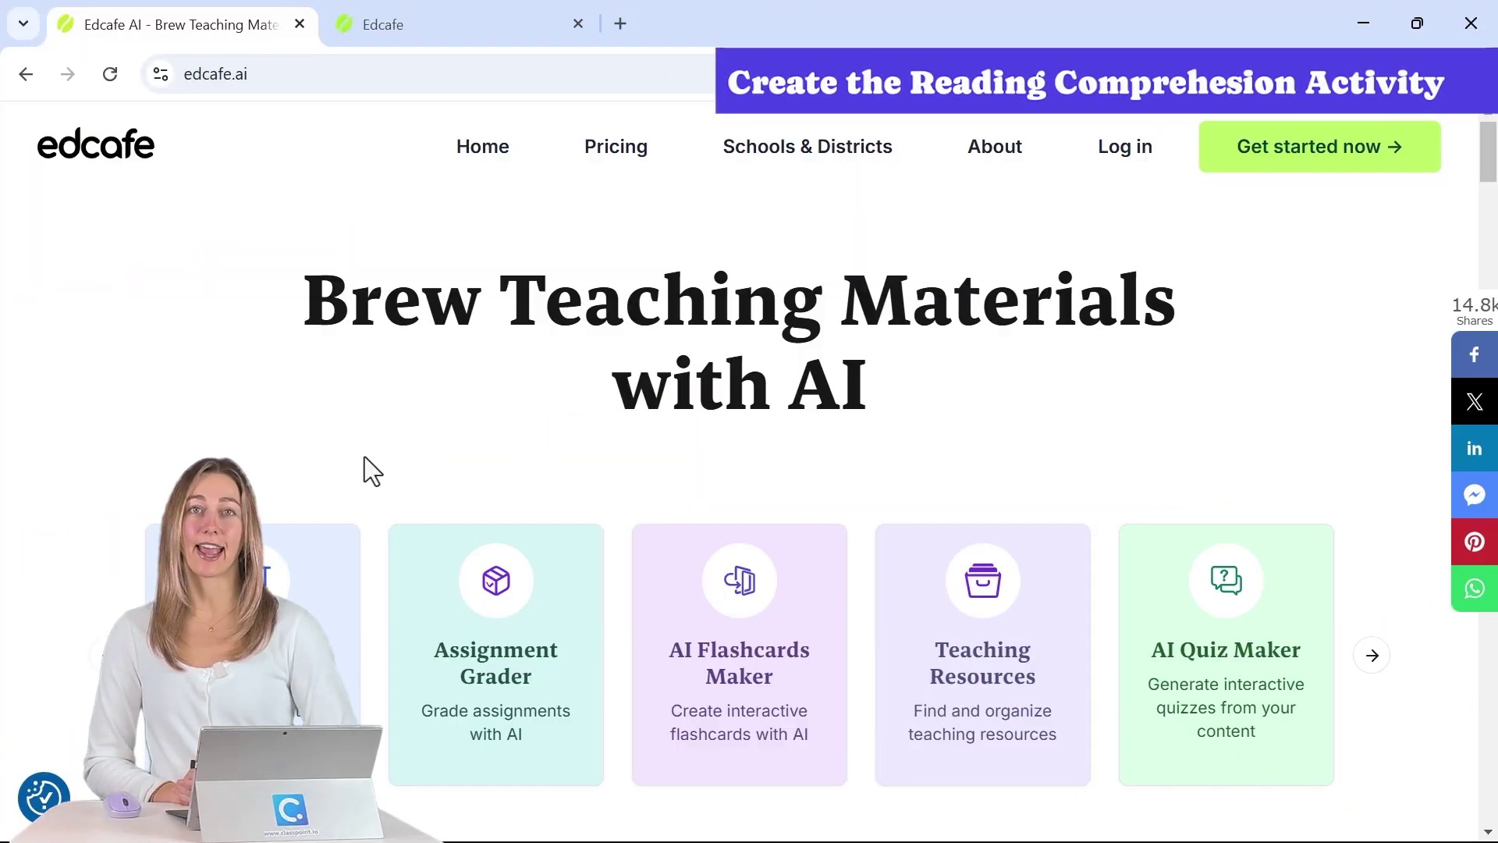
Step: Reveal the full edcafe.ai web address in the browser's address bar
left_click(277, 66)
left_click(288, 69)
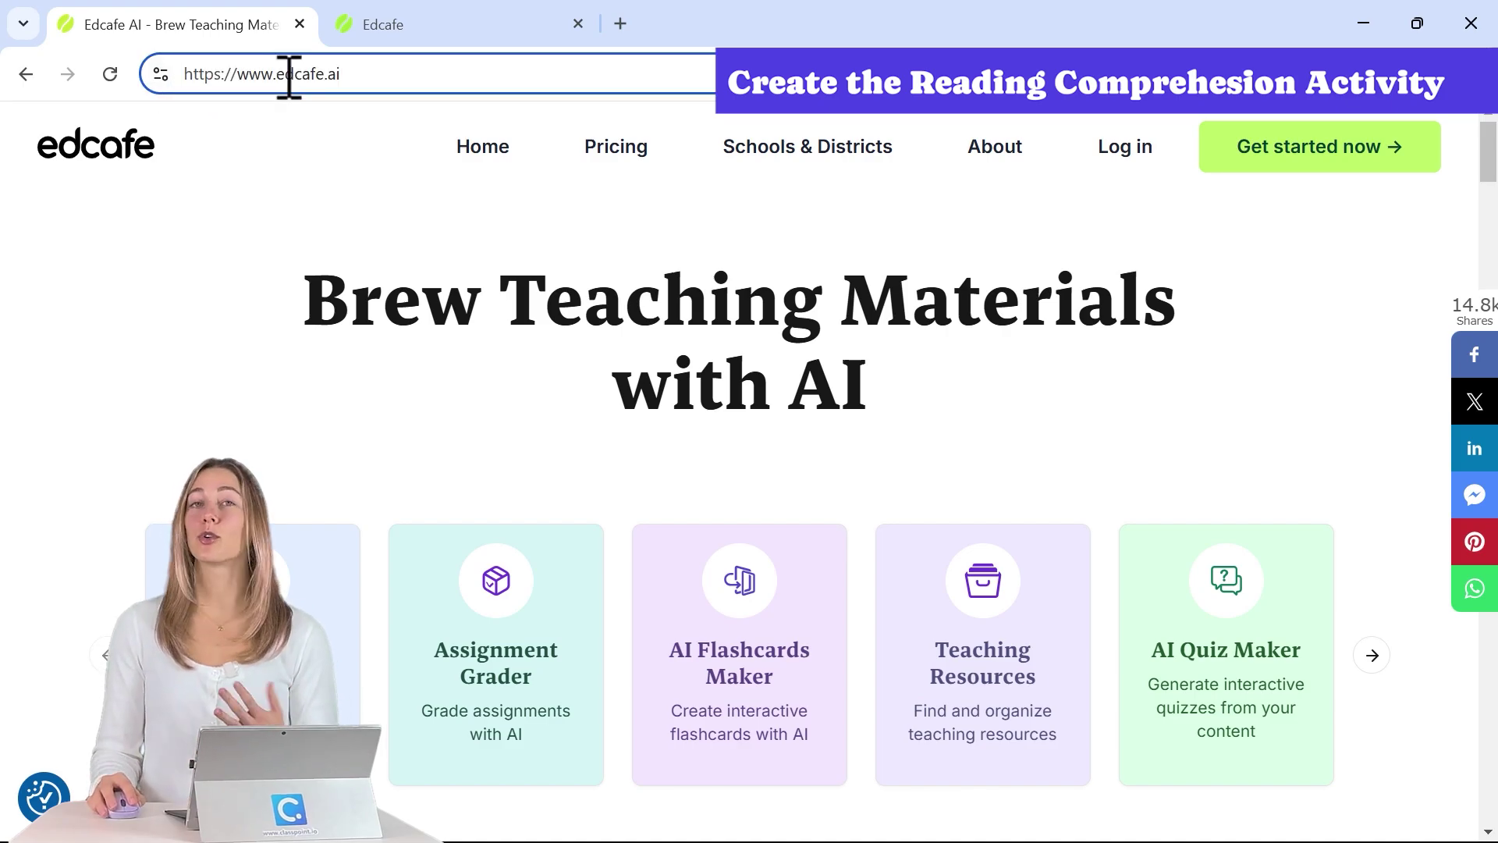
Step: From the Edcafe app dashboard, start creating a new Reading Activity
left_click(422, 24)
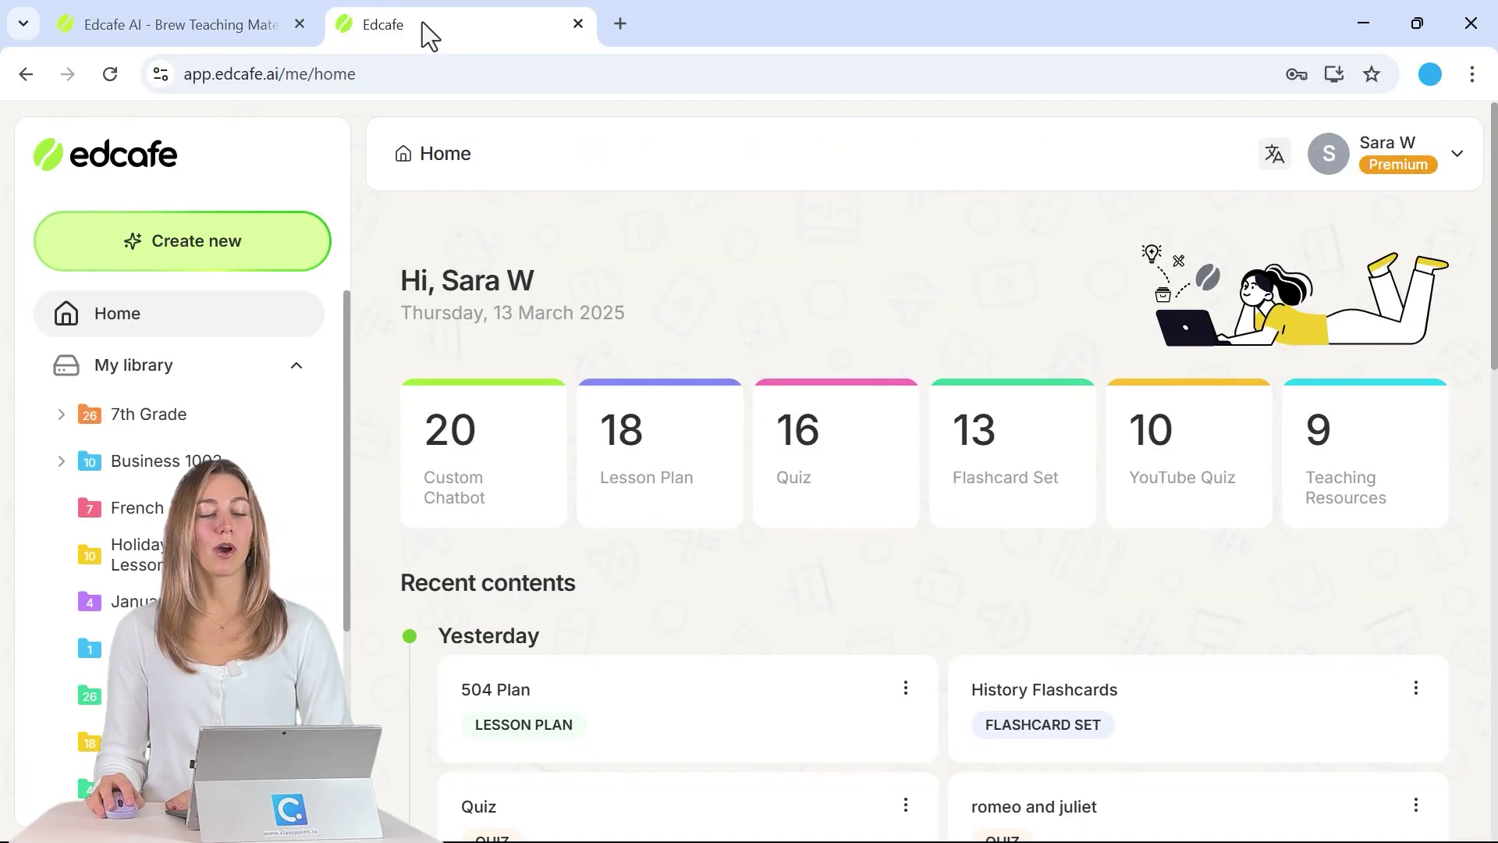
left_click(295, 243)
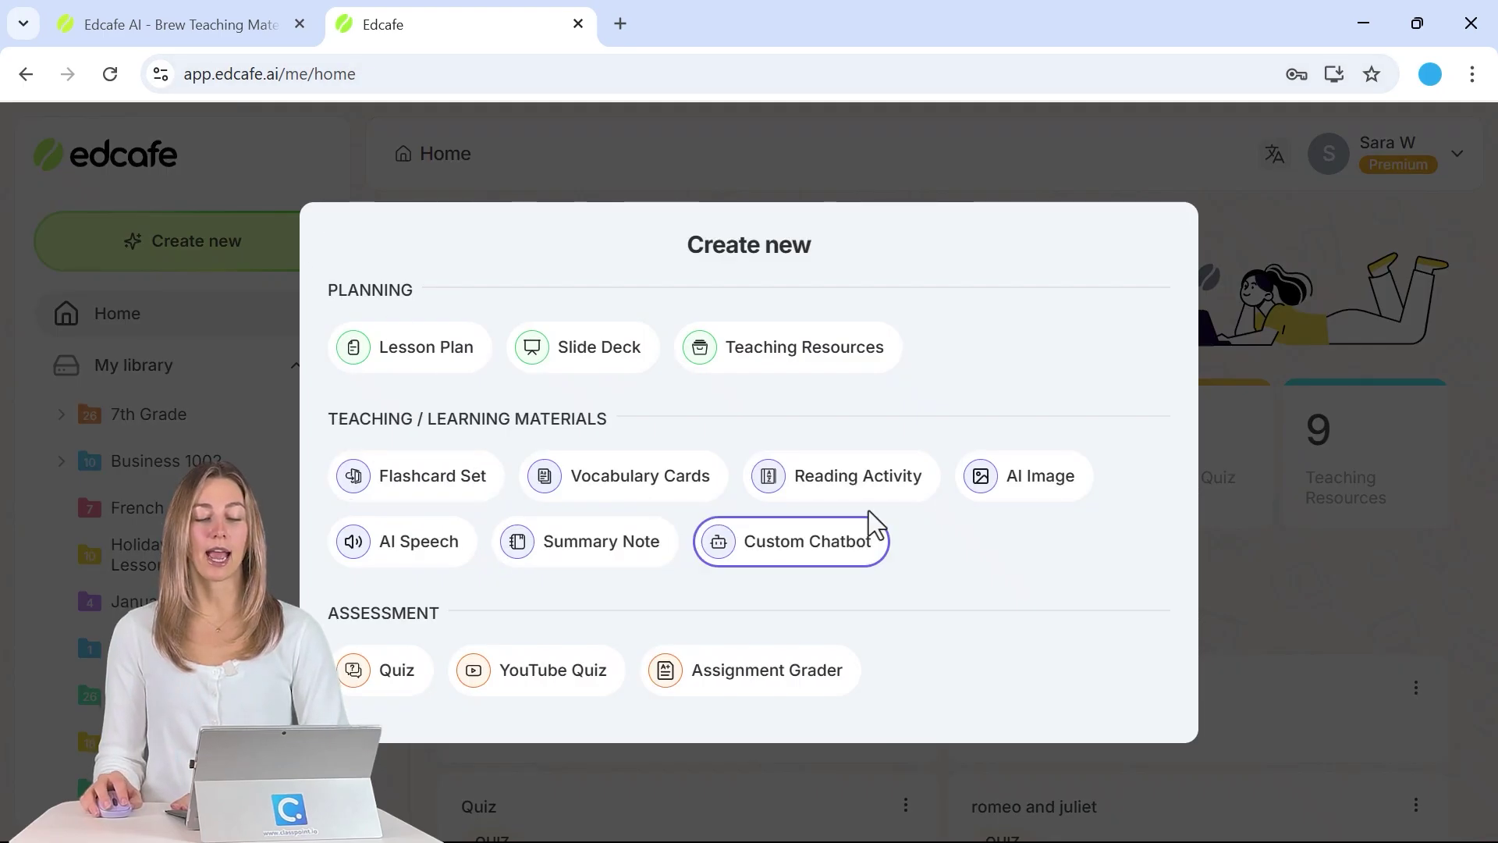
left_click(862, 484)
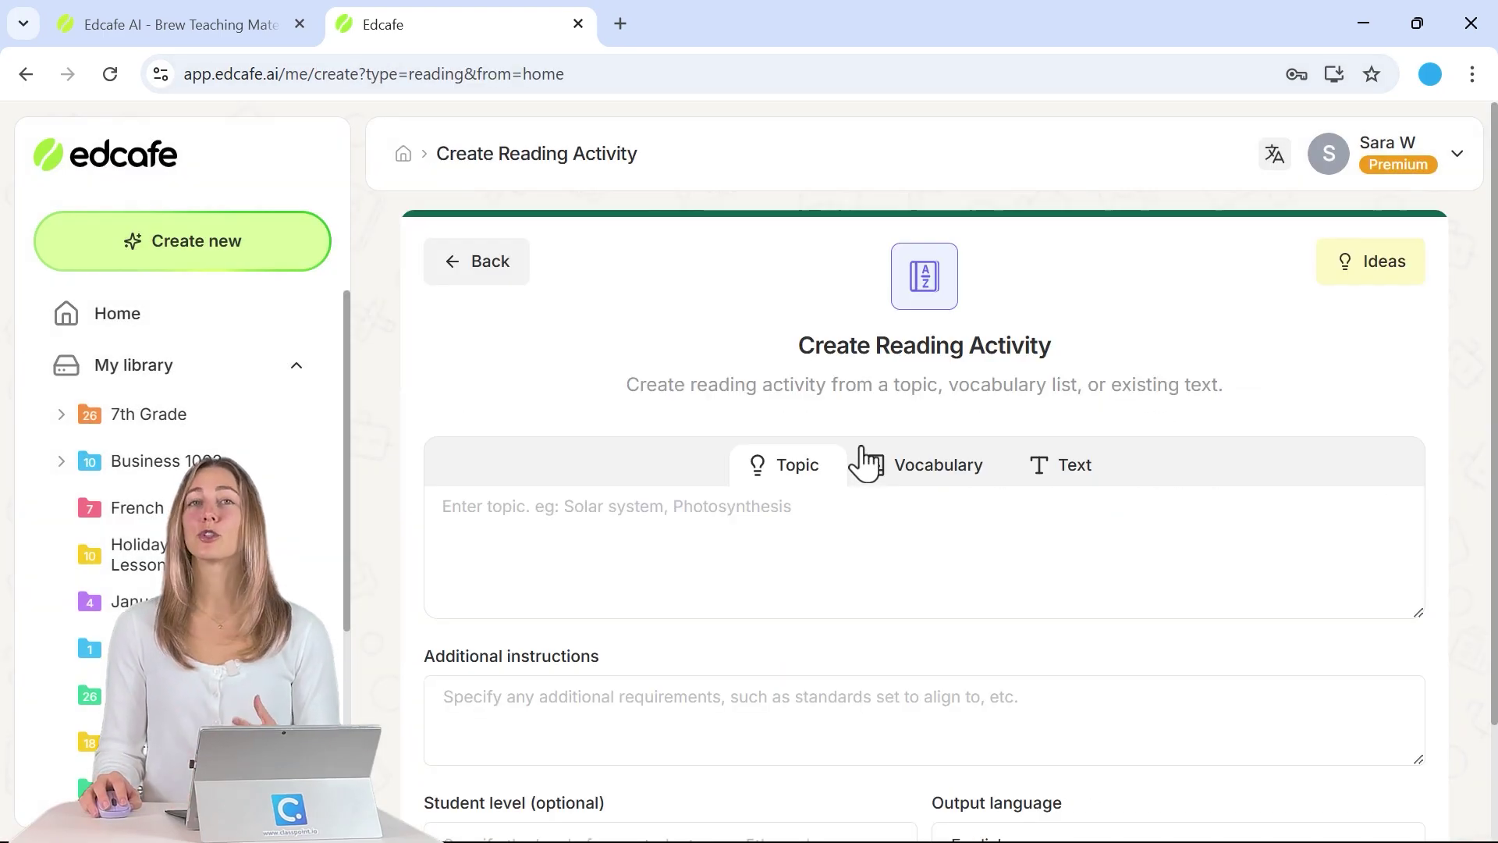
Step: Look through the Topic, Vocabulary and Text source options for the activity
left_click(707, 505)
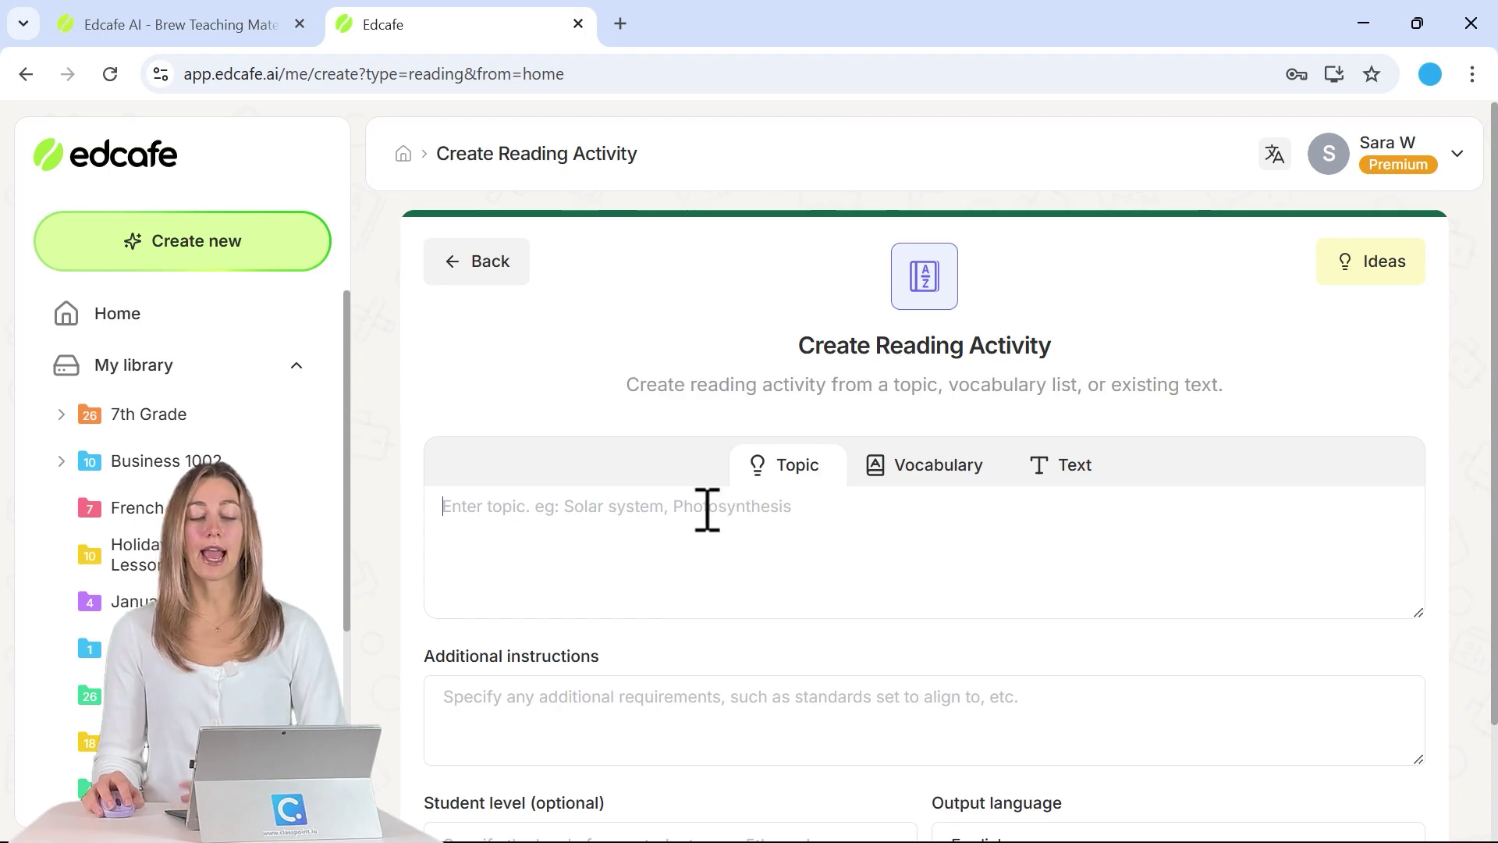
left_click(905, 472)
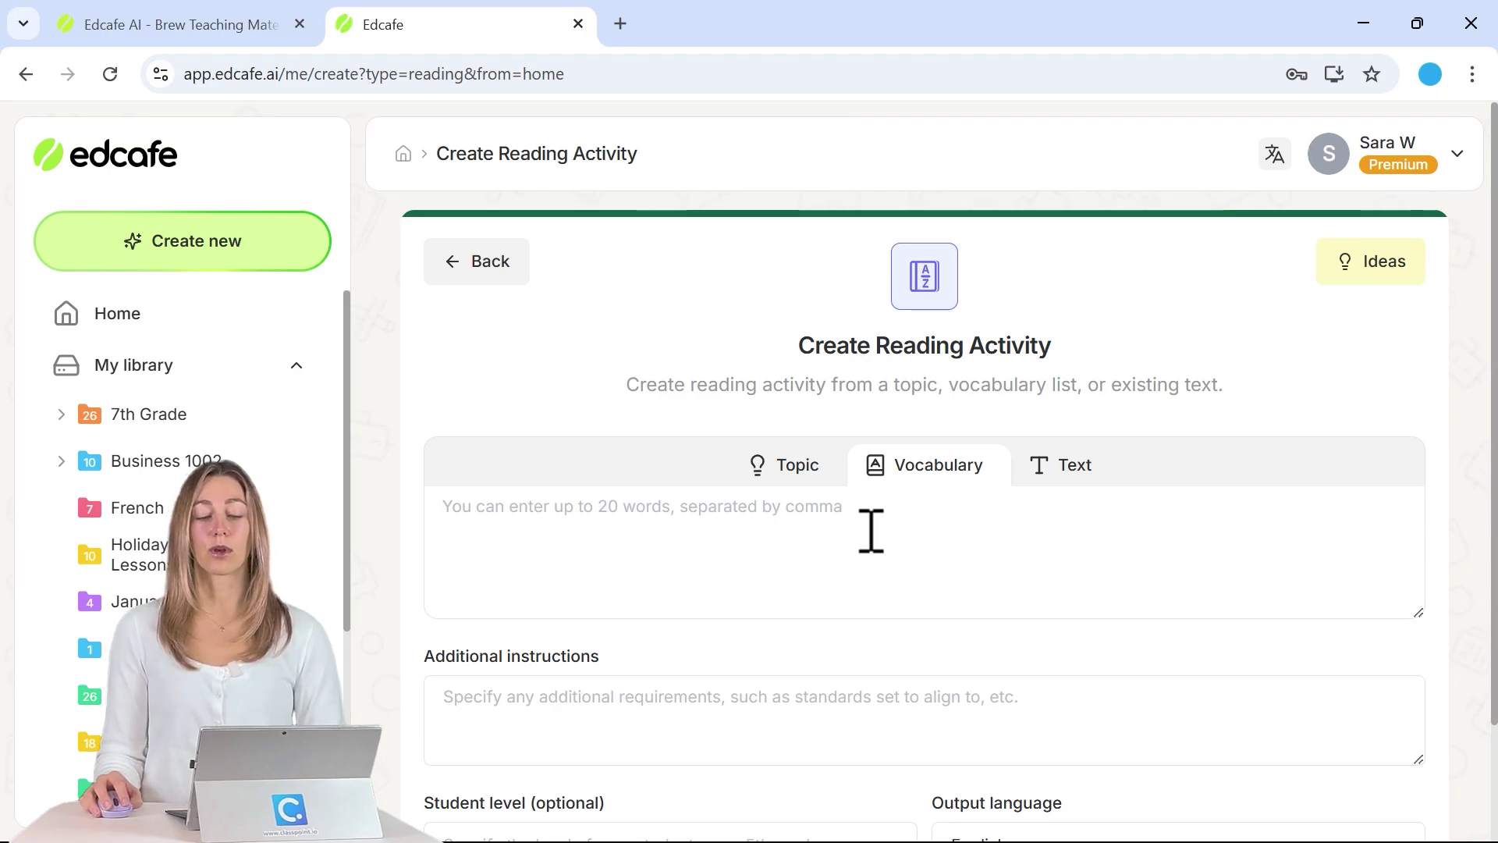
left_click(1057, 497)
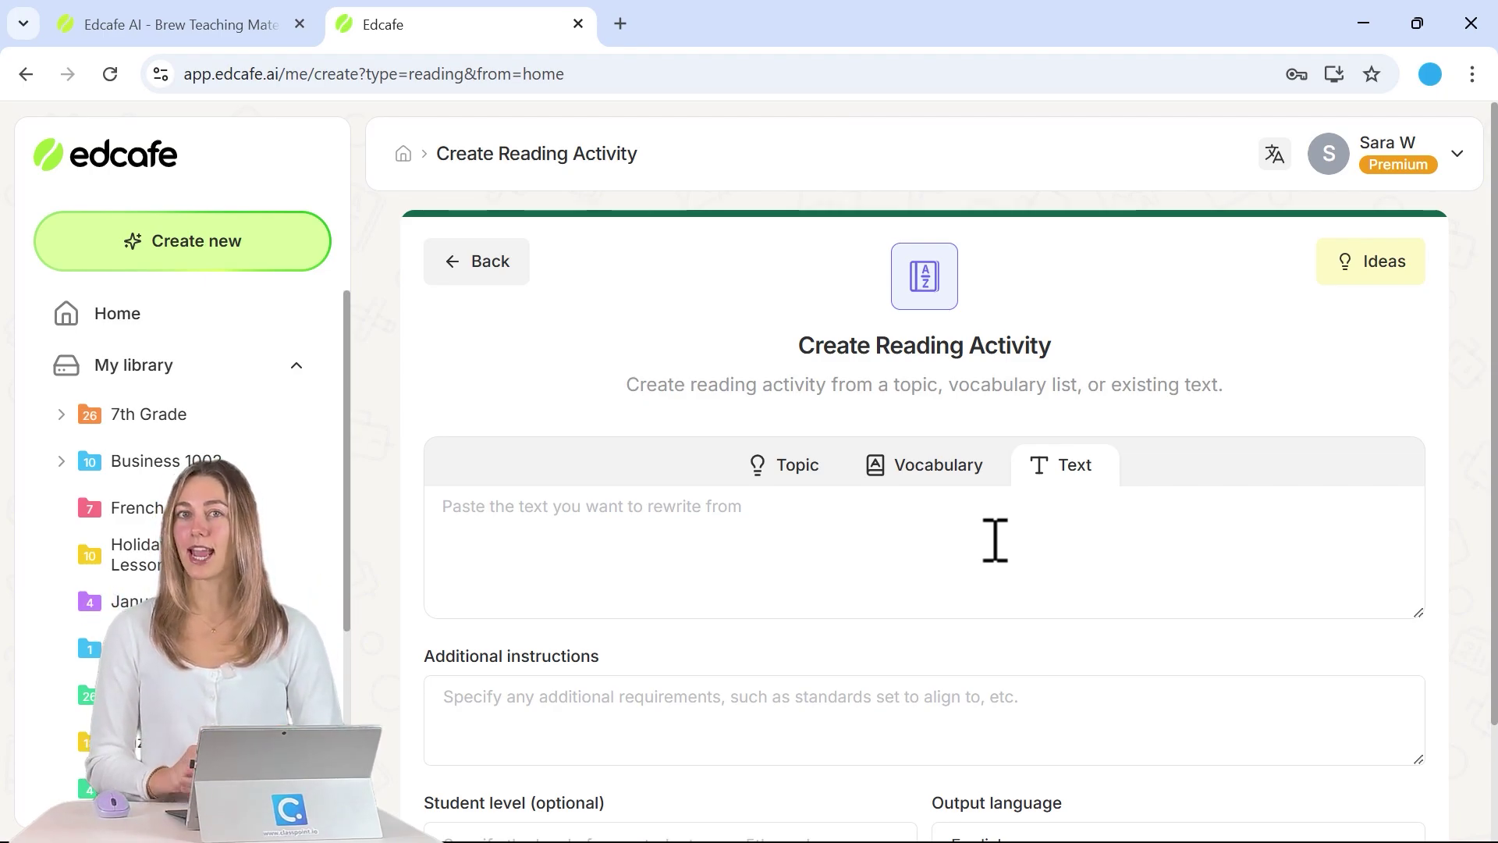
Step: Enter the fall-leaves topic and paste the Common Core 5th-grade instructions, split onto two lines
left_click(792, 470)
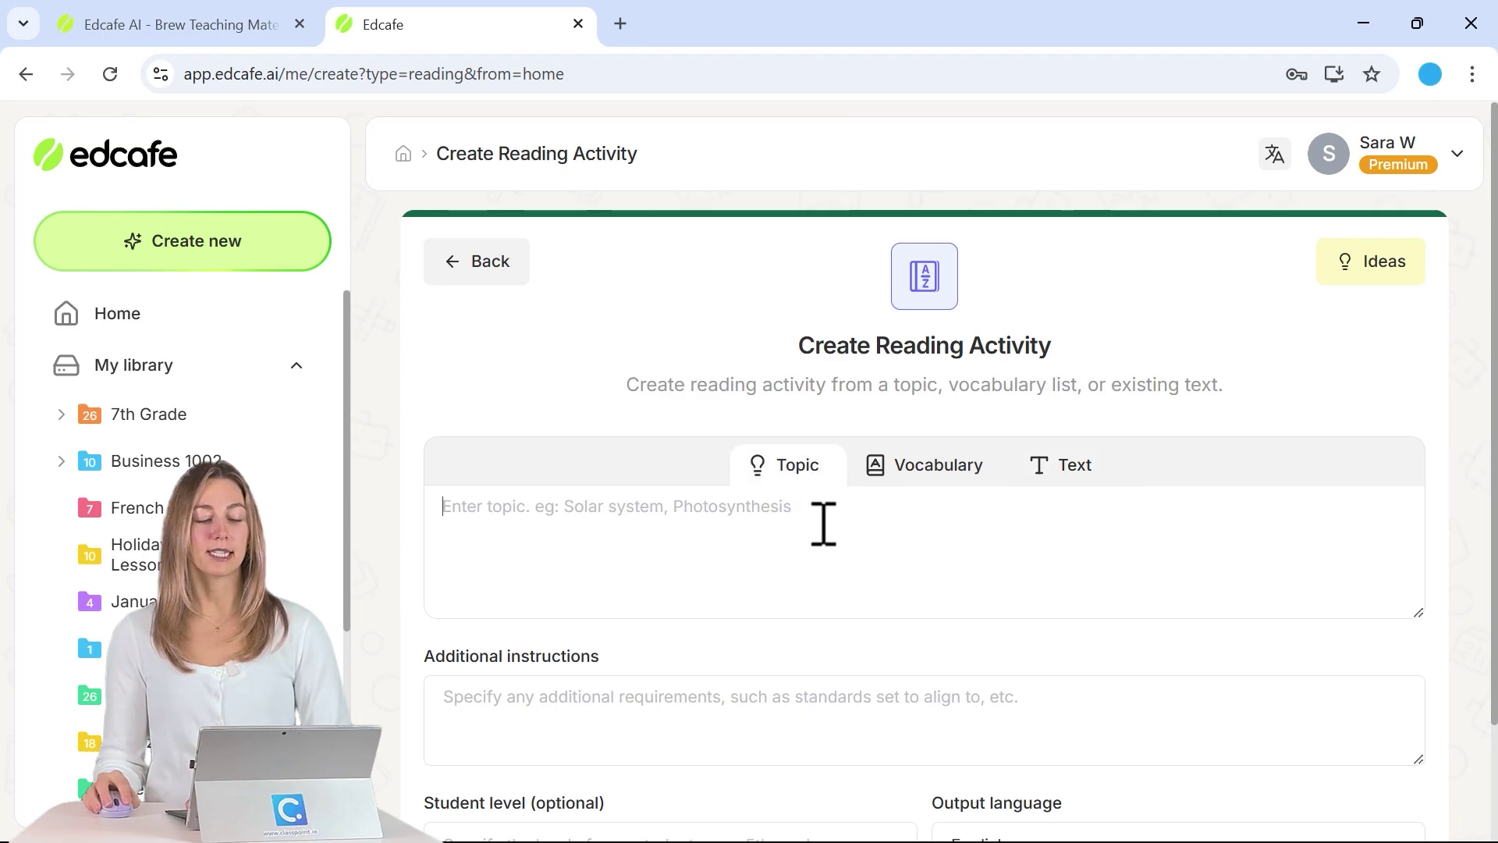
type("W")
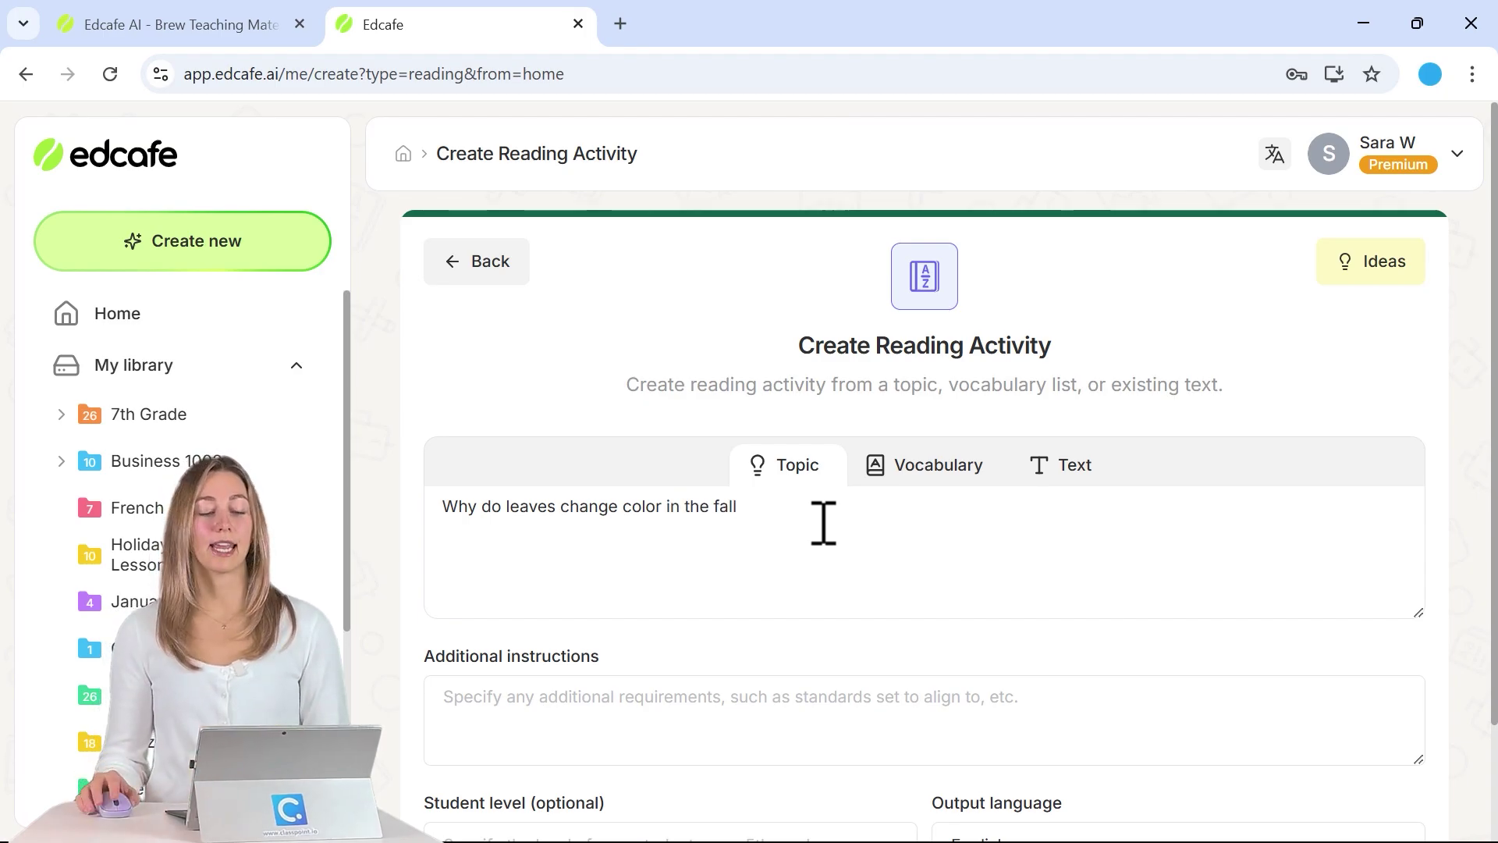
scroll(823, 523, "down", 2)
left_click(784, 580)
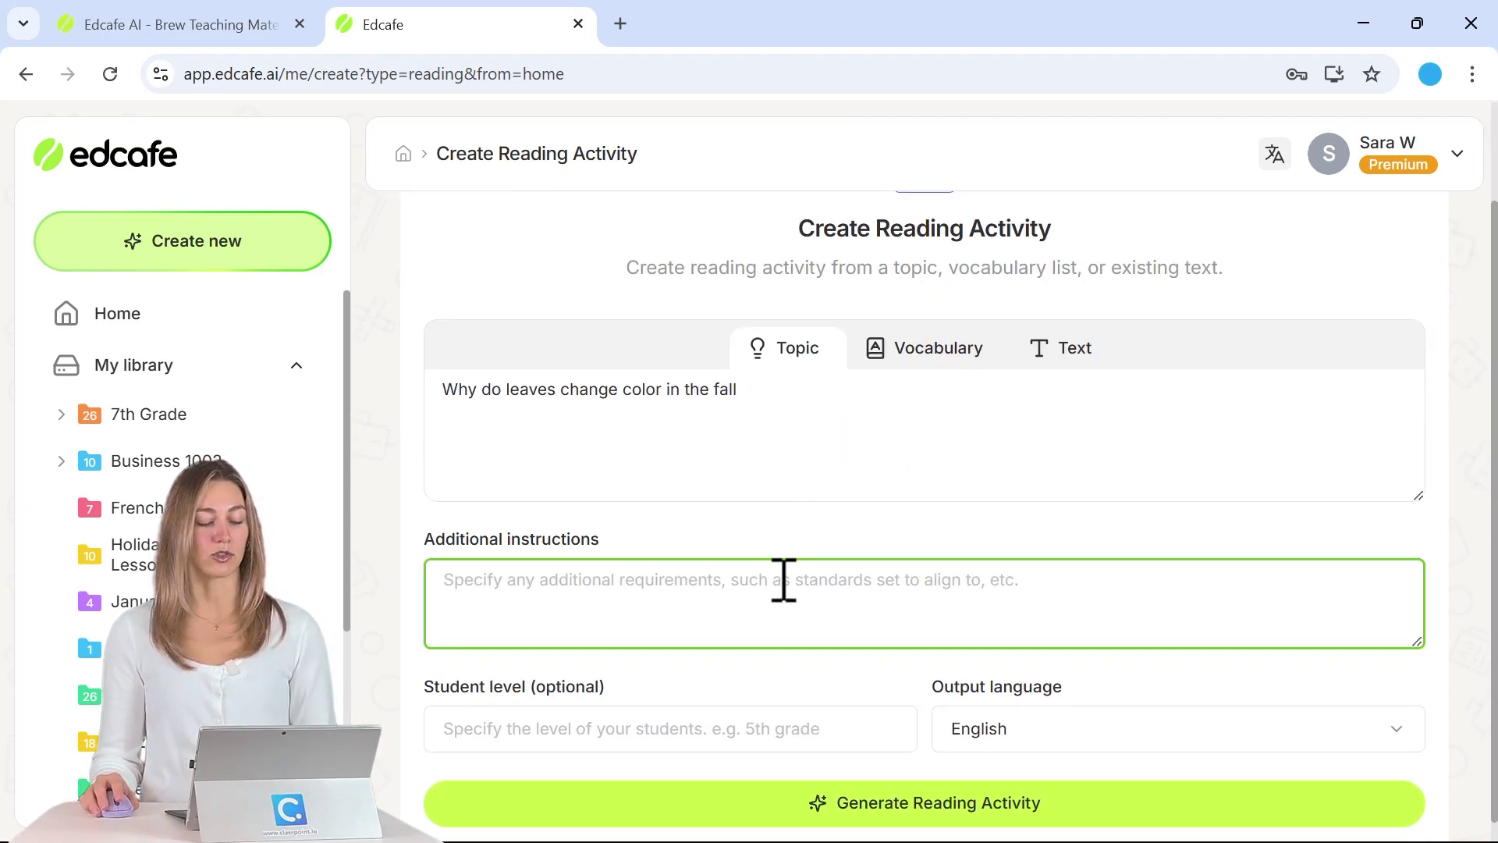
type("Align with Common Core ELA standards for 5th grade. Explain the concept using something students have observed, like how fruit changes colors or how their favorite parks look different in fall.")
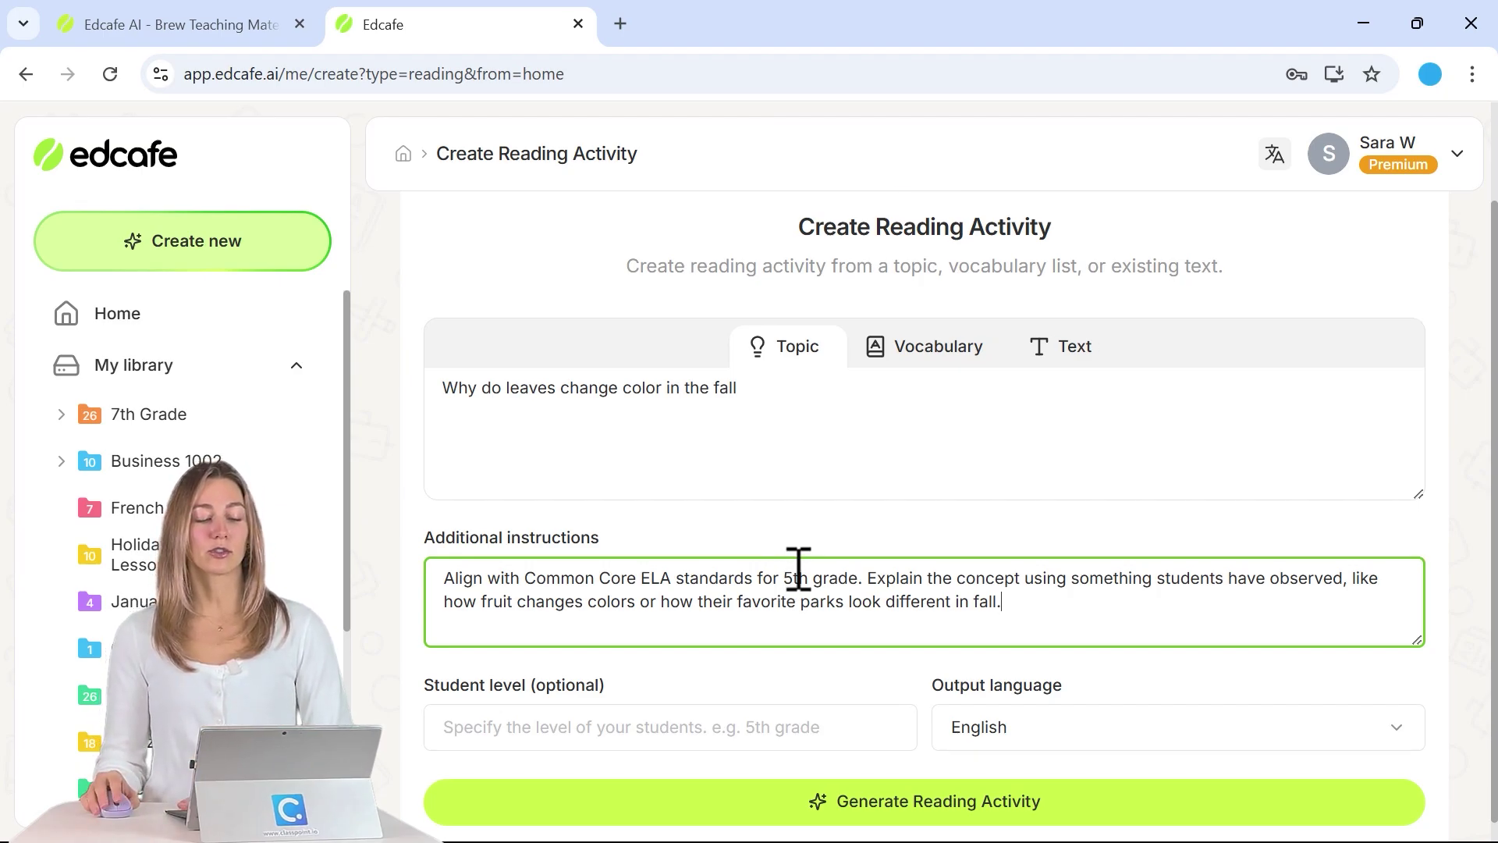
scroll(788, 574, "down", 1)
left_click_drag(449, 560, 755, 563)
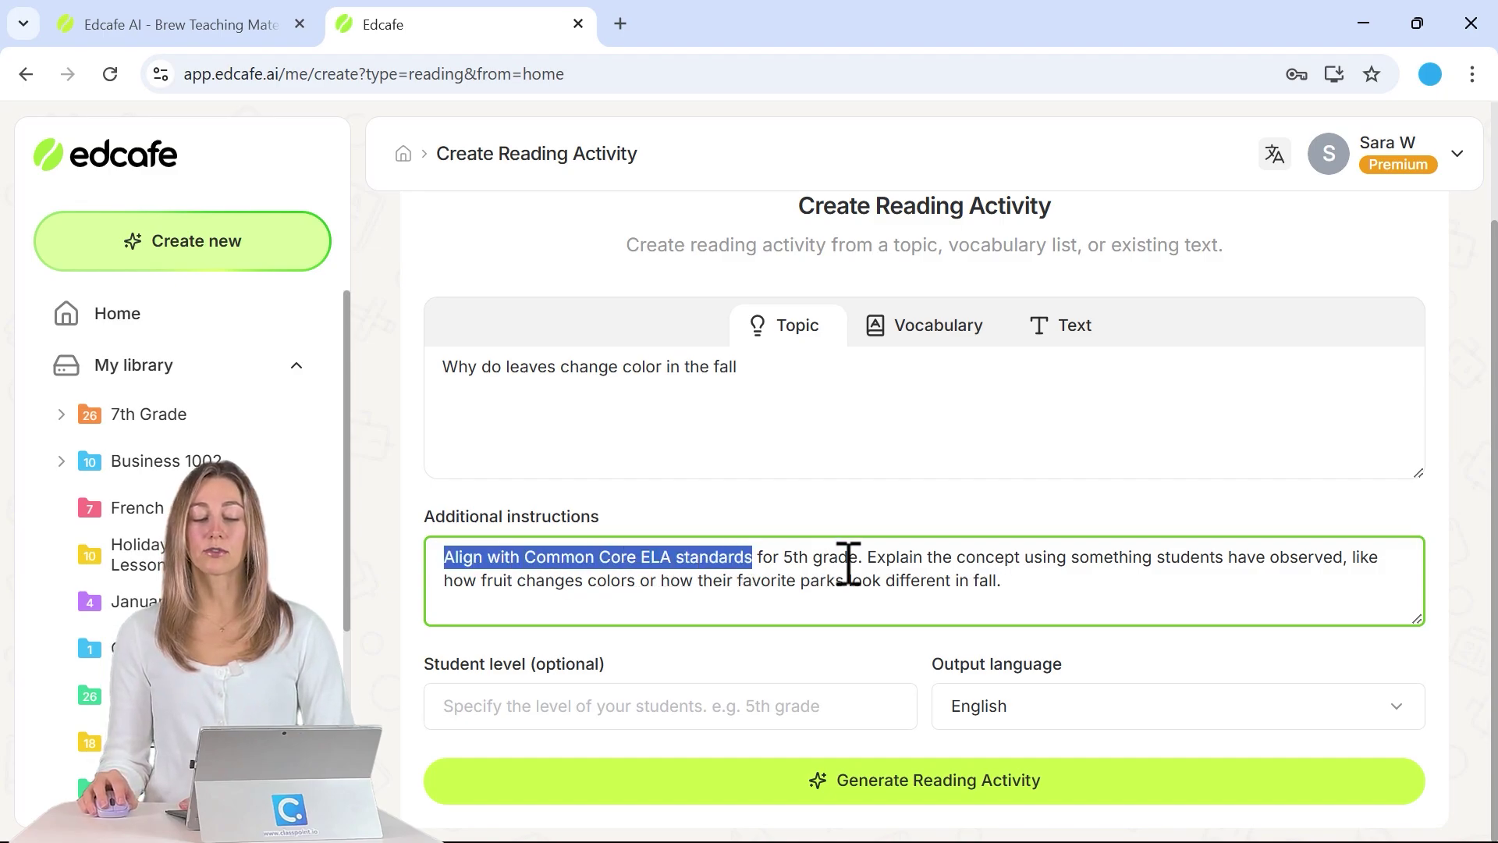
left_click_drag(862, 561, 794, 570)
left_click(786, 562)
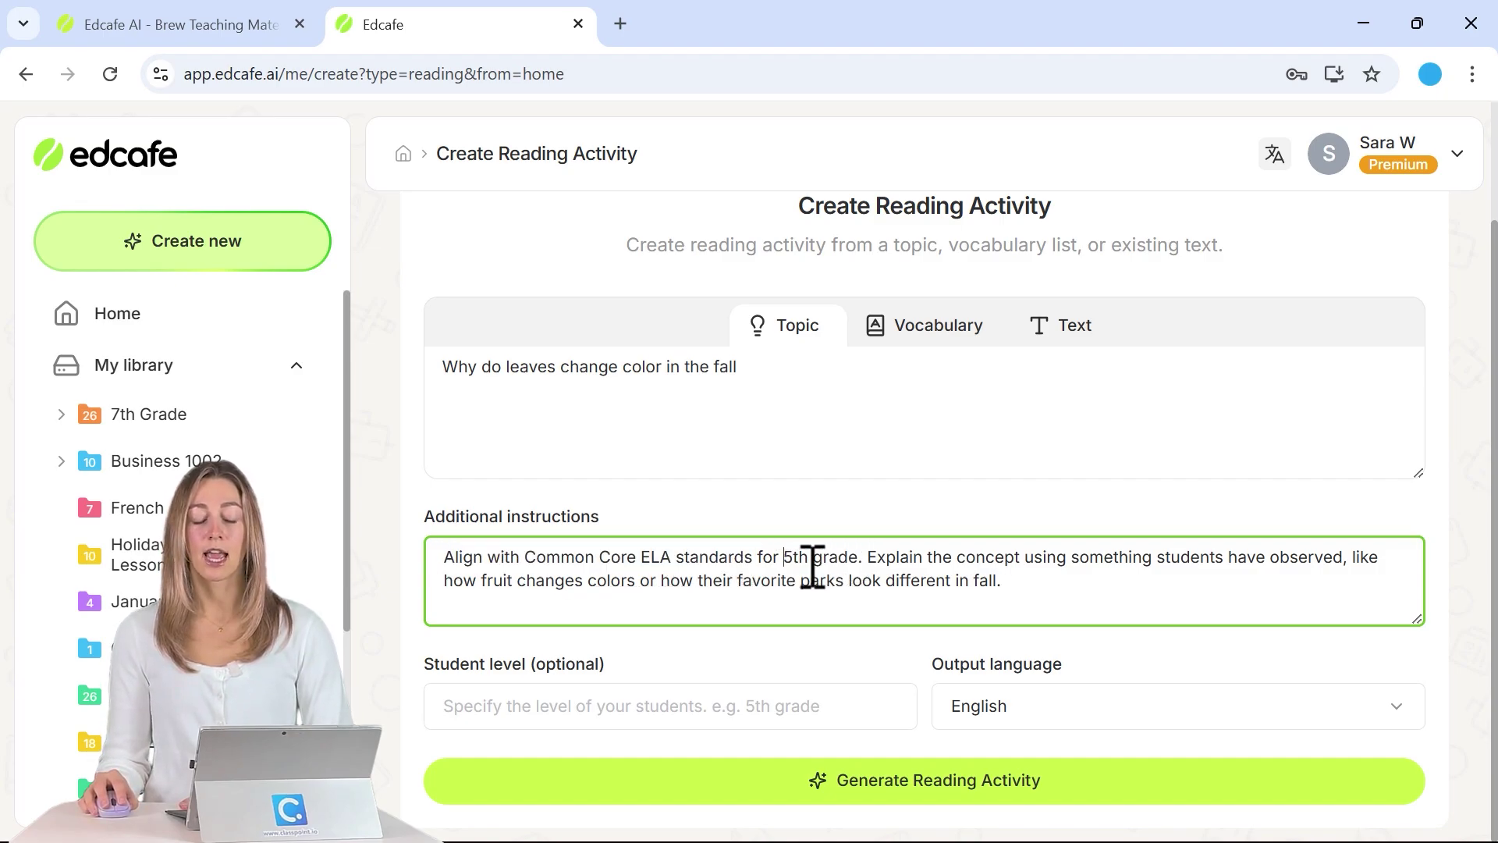
key("Return")
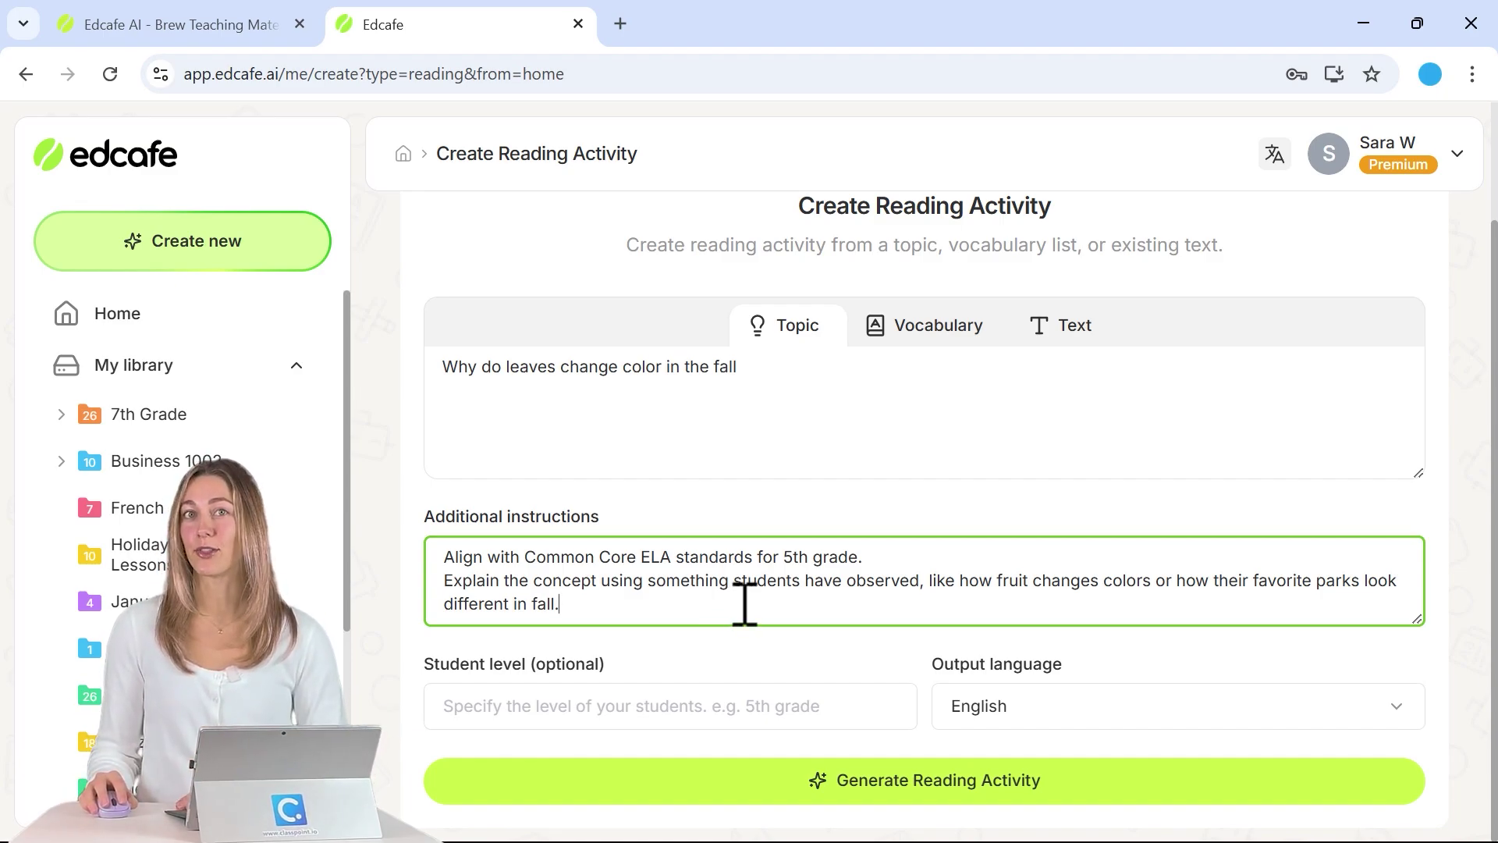
Step: Set the student level to 5th grade and keep English as the output language
left_click(729, 710)
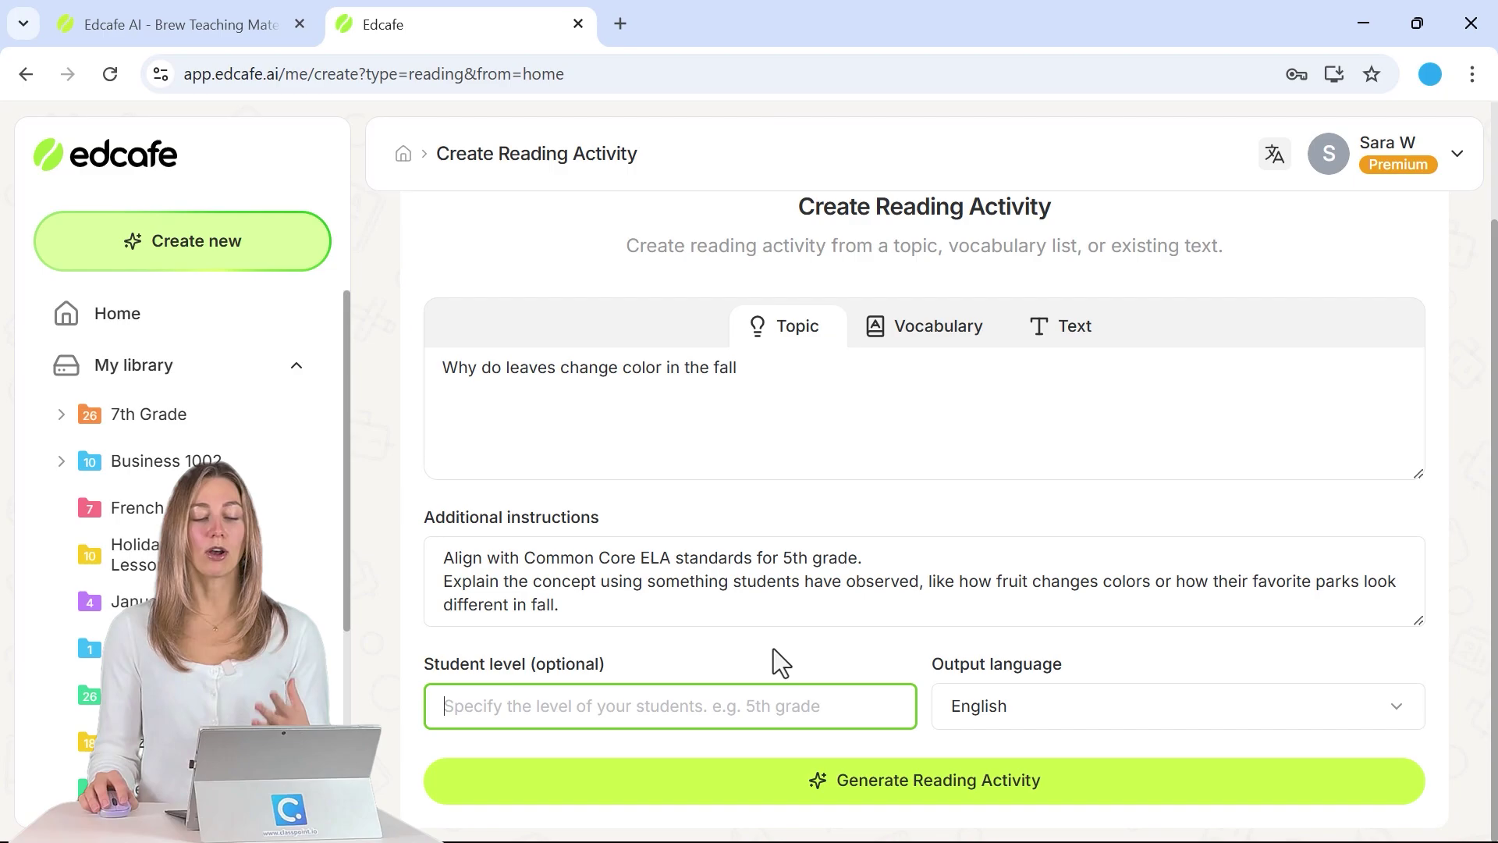
left_click_drag(868, 557, 796, 560)
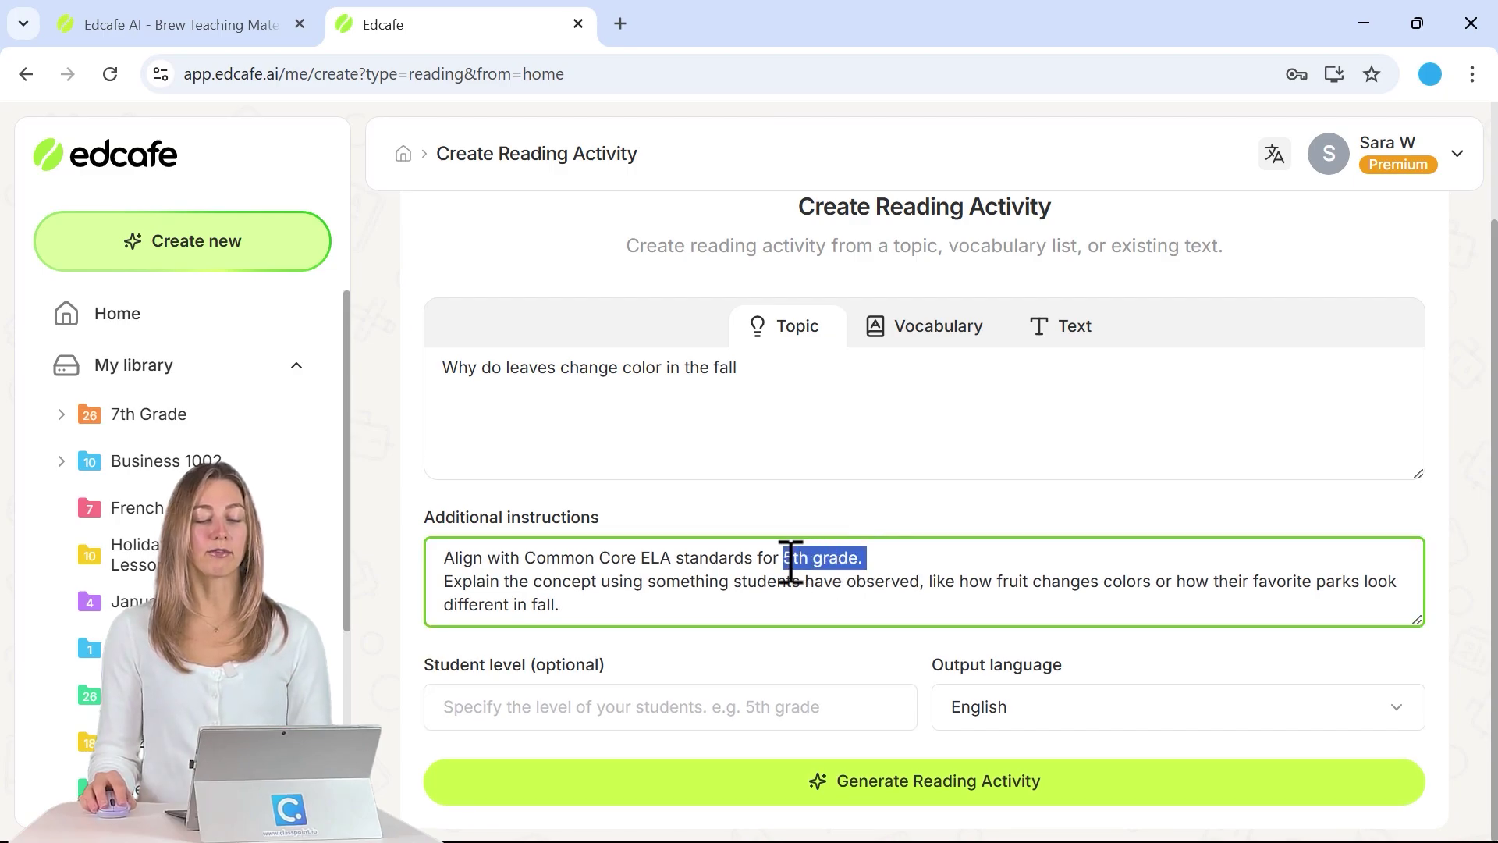
left_click(601, 718)
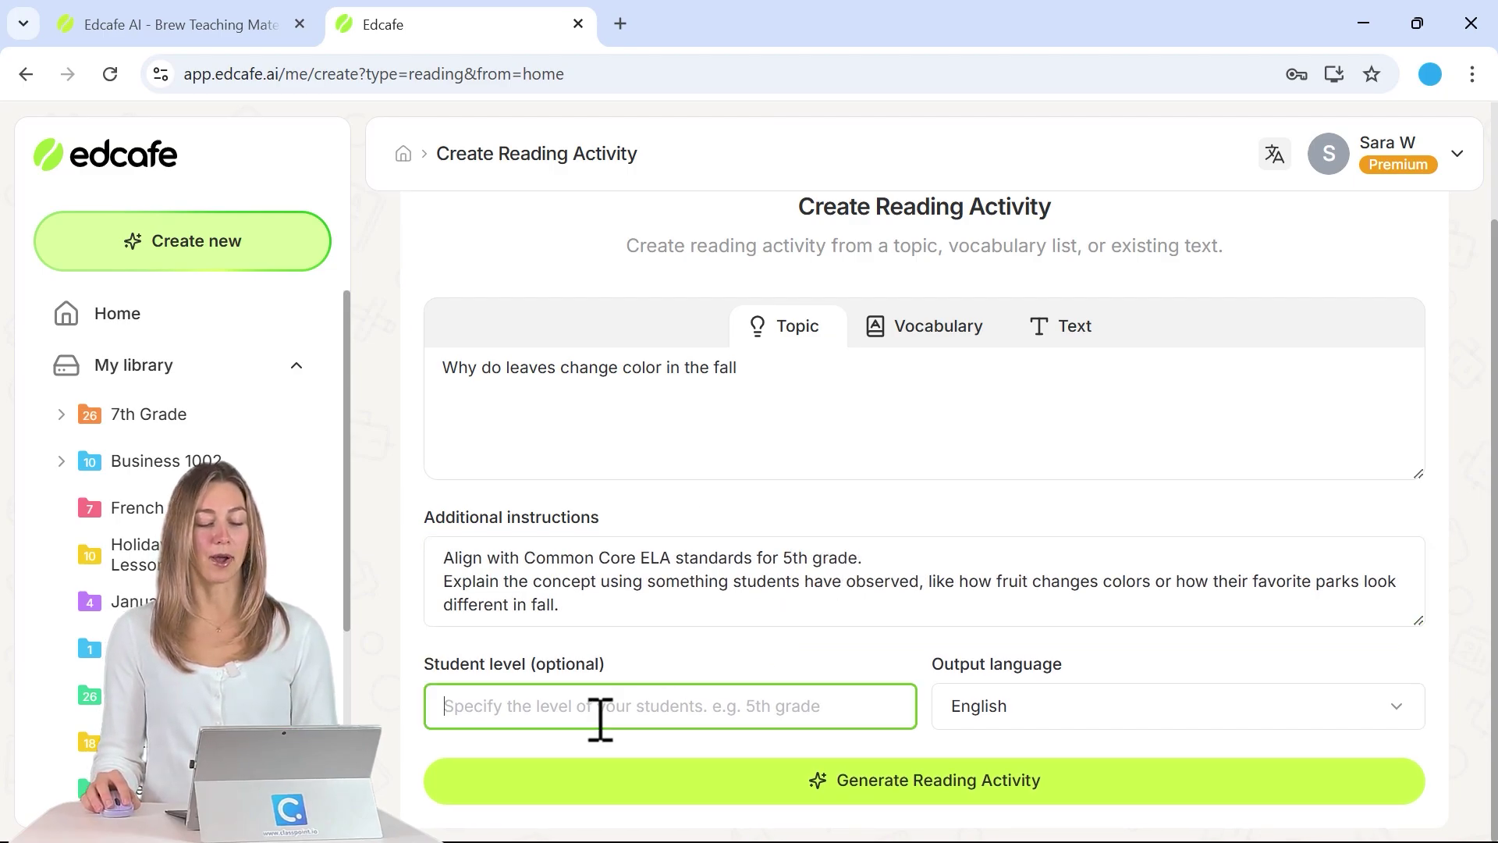
type("5th grade.")
left_click(1051, 732)
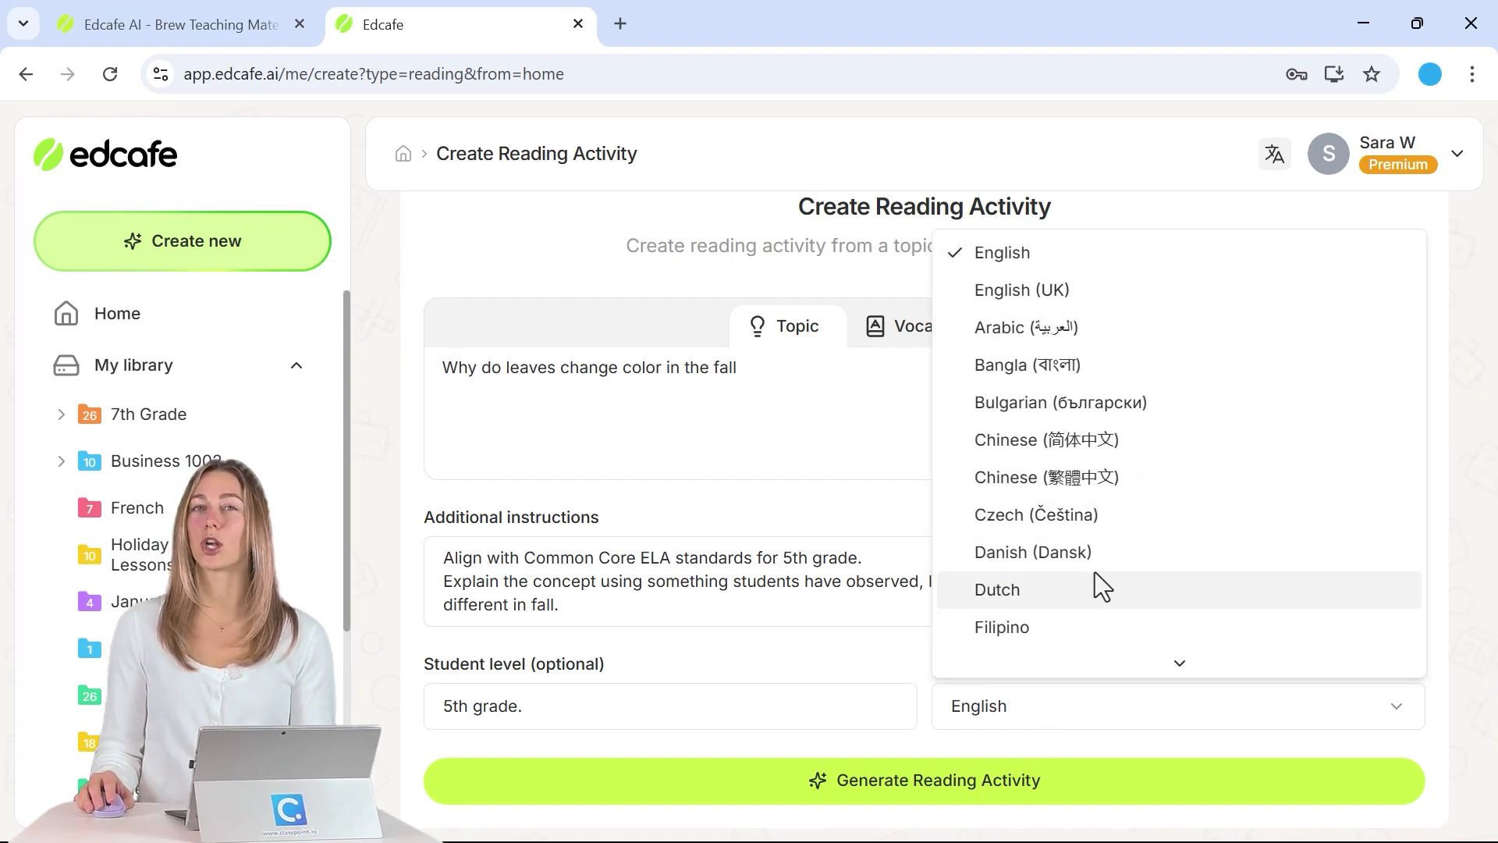
left_click(910, 757)
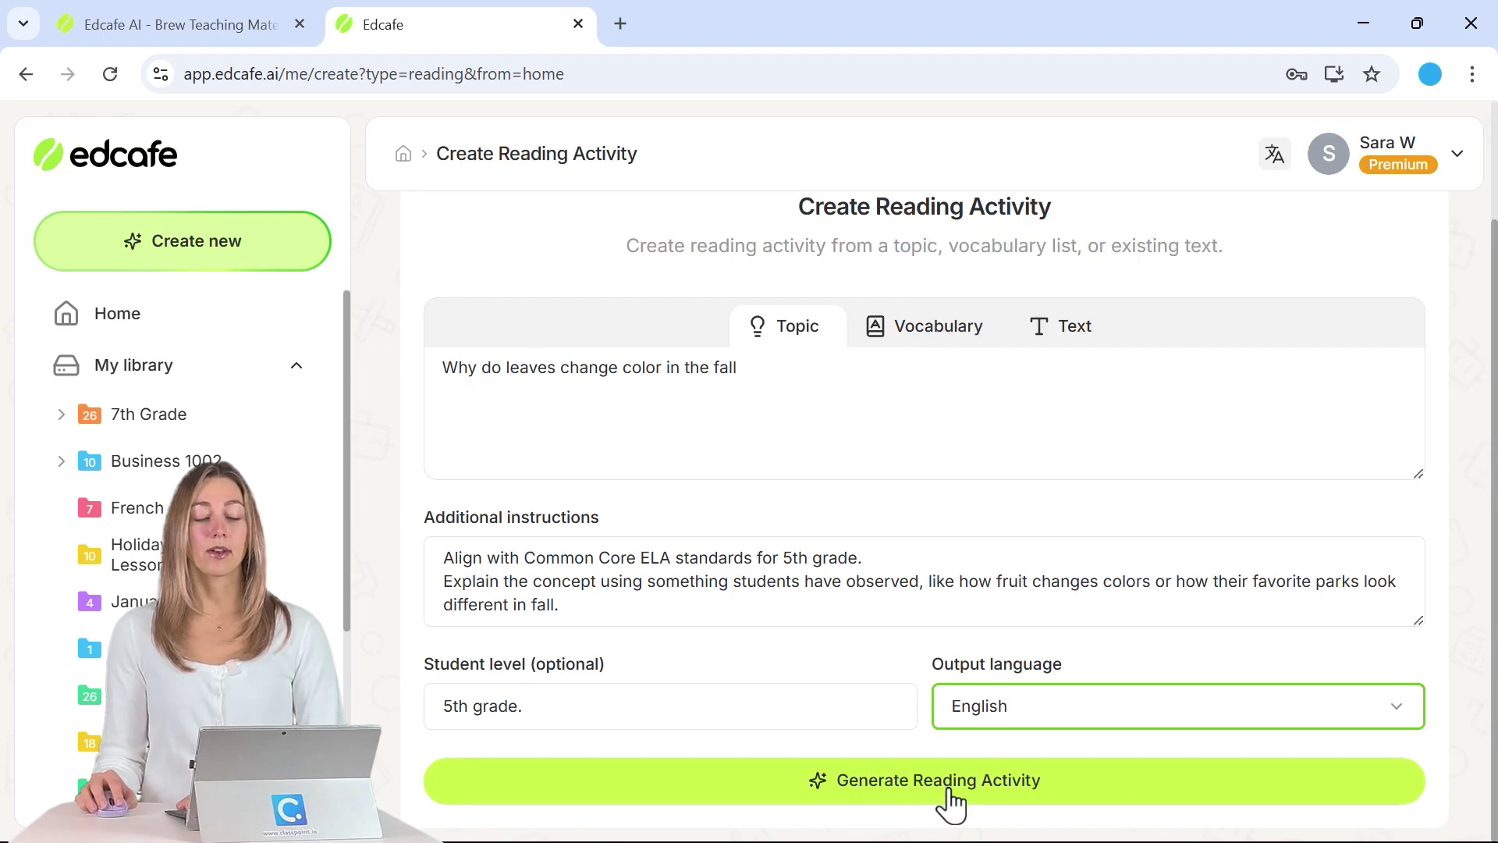
Step: Generate the passage and review terms like chlorophyll and carotenoids through to its end
left_click(947, 786)
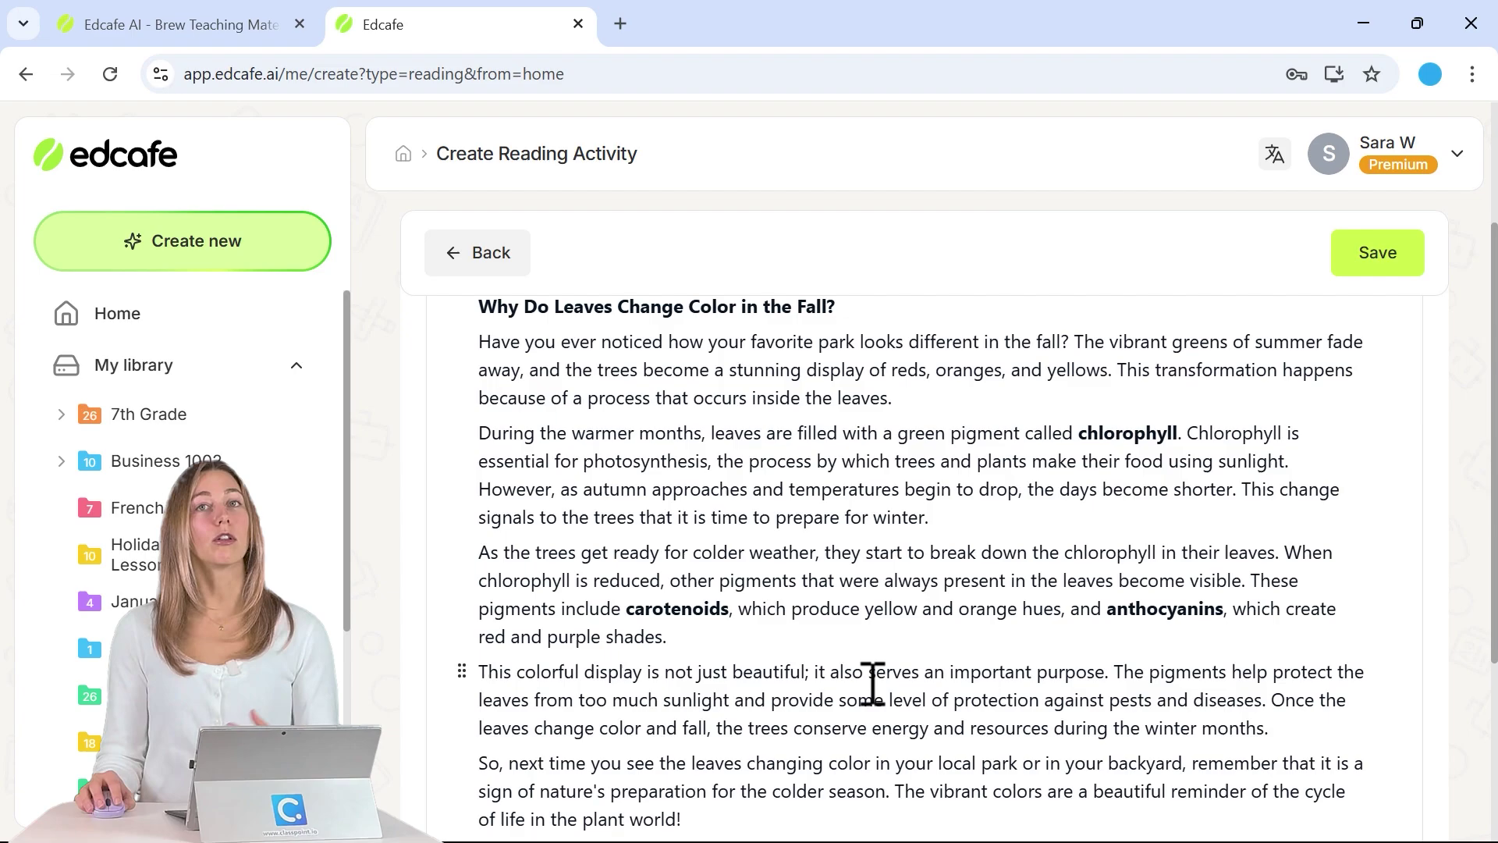
double_click(1103, 434)
left_click(691, 609)
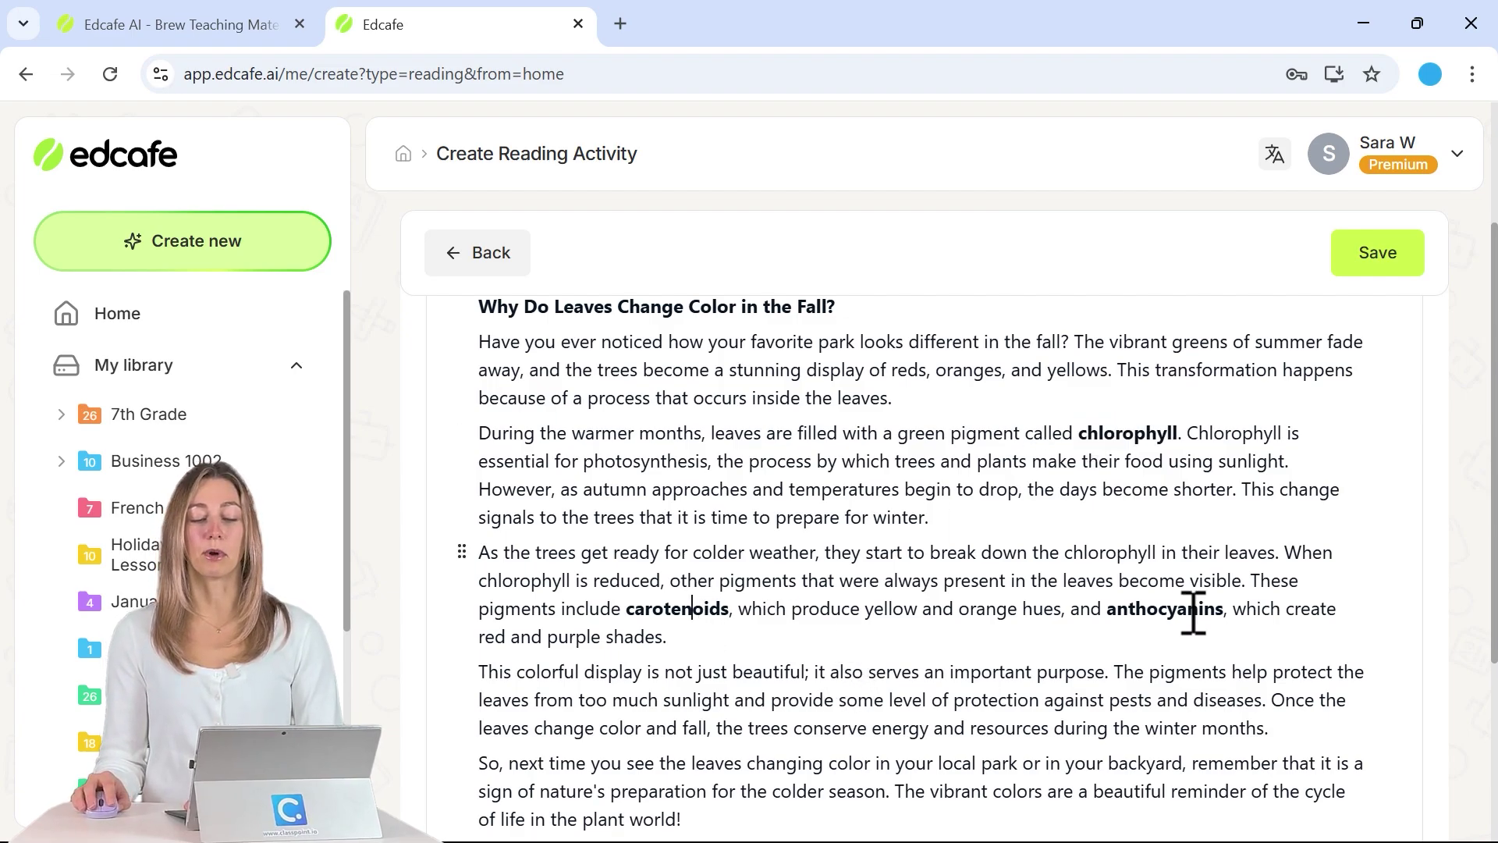
scroll(1027, 616, "down", 4)
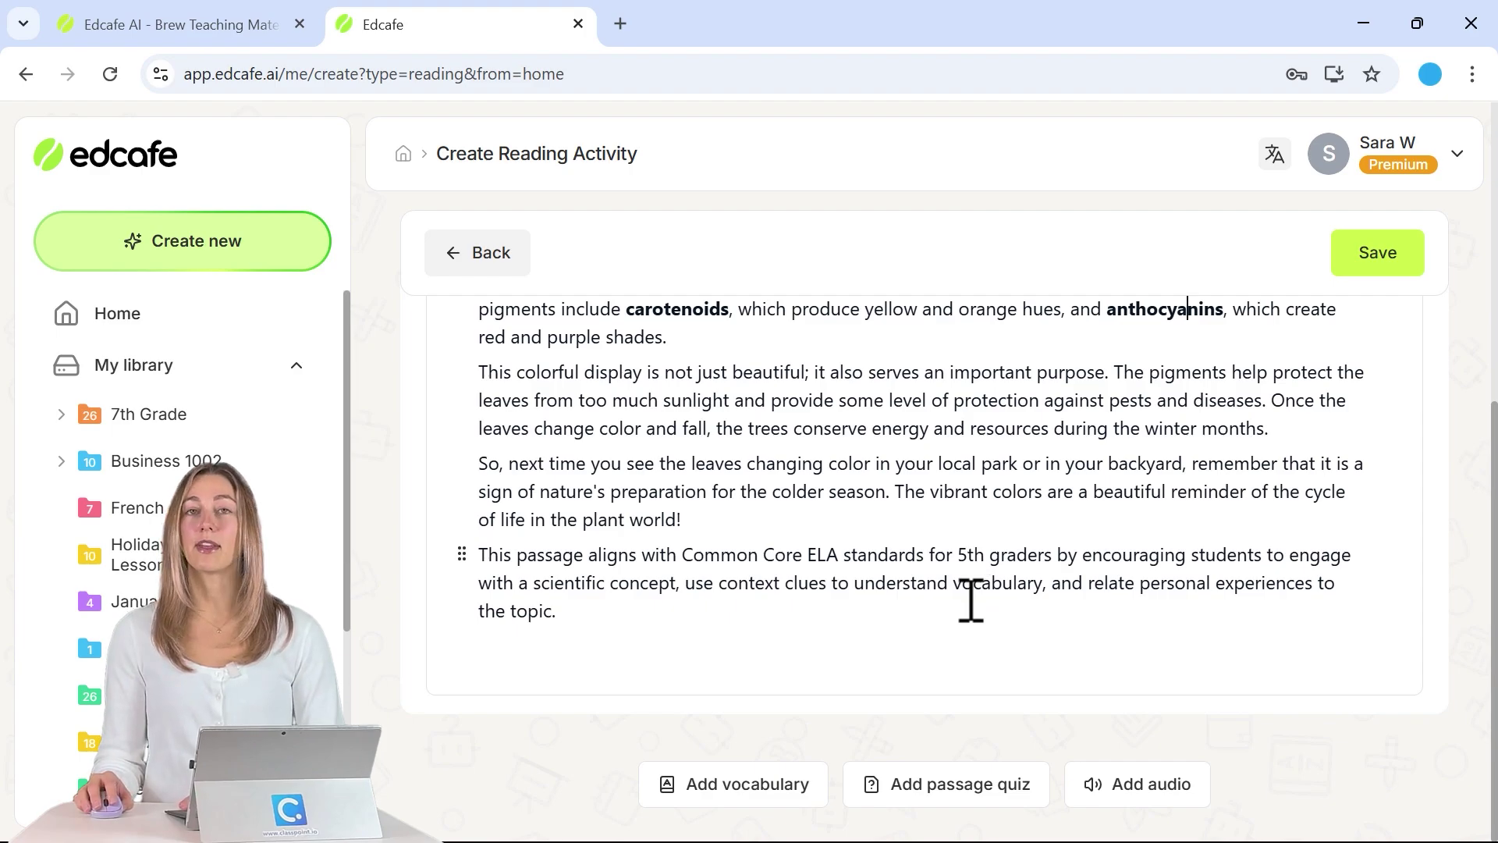
Step: Generate ten vocabulary words with parts of speech and definitions for the passage
left_click(756, 796)
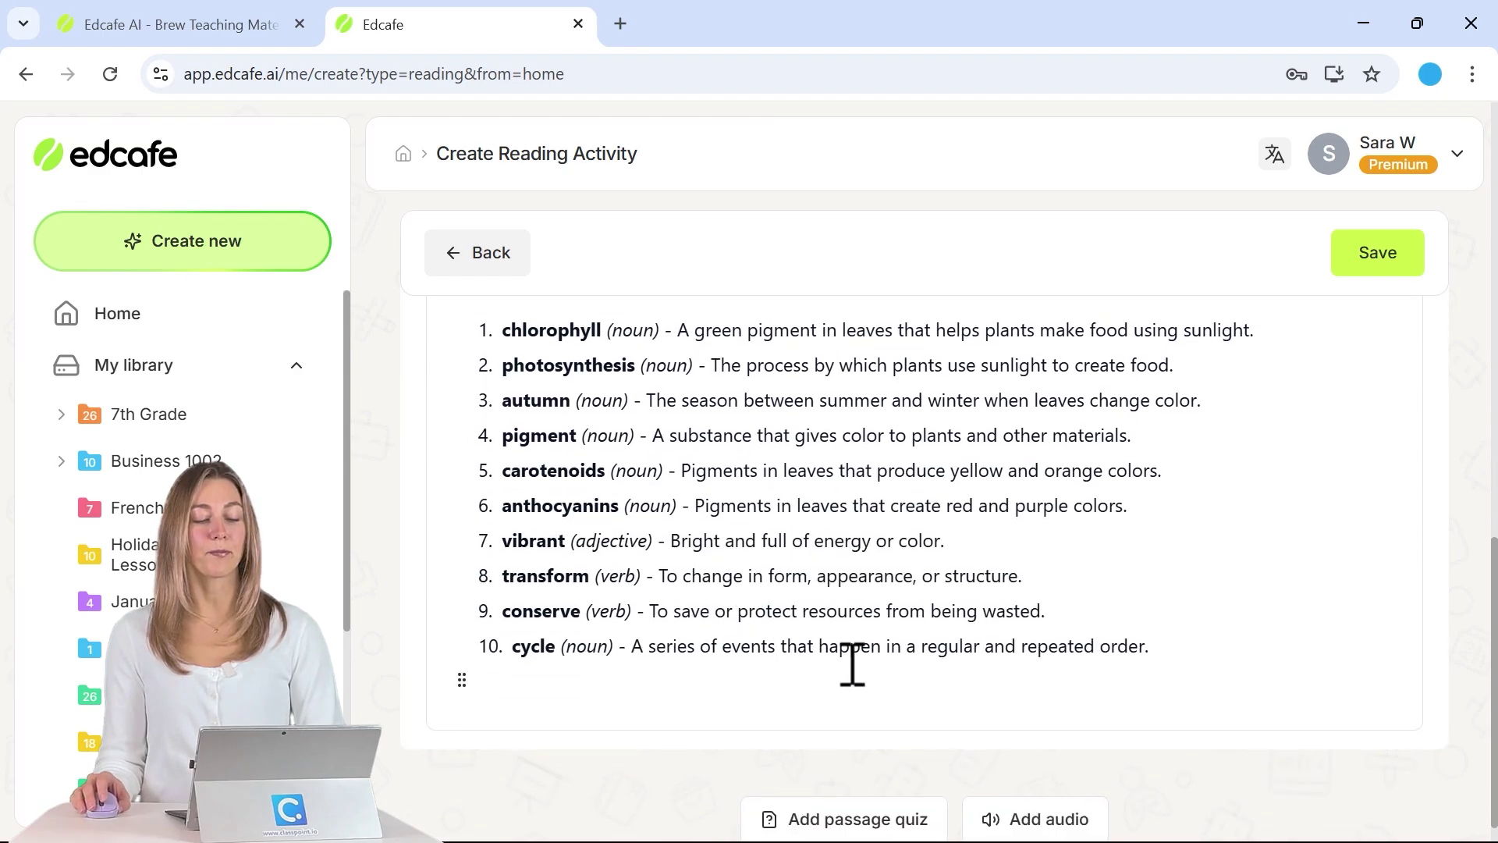
scroll(848, 672, "up", 2)
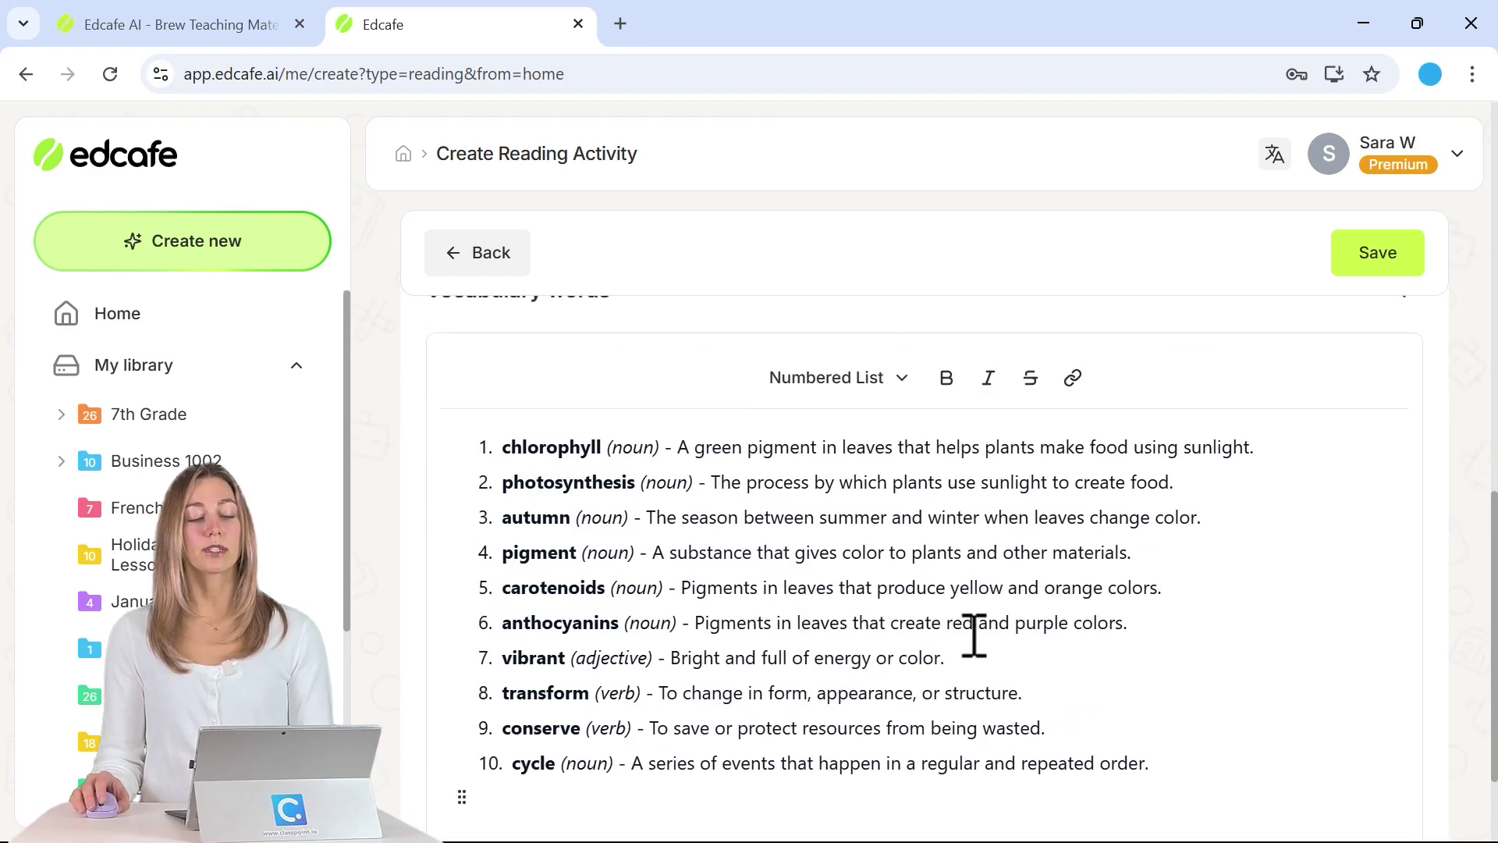
scroll(1150, 622, "down", 2)
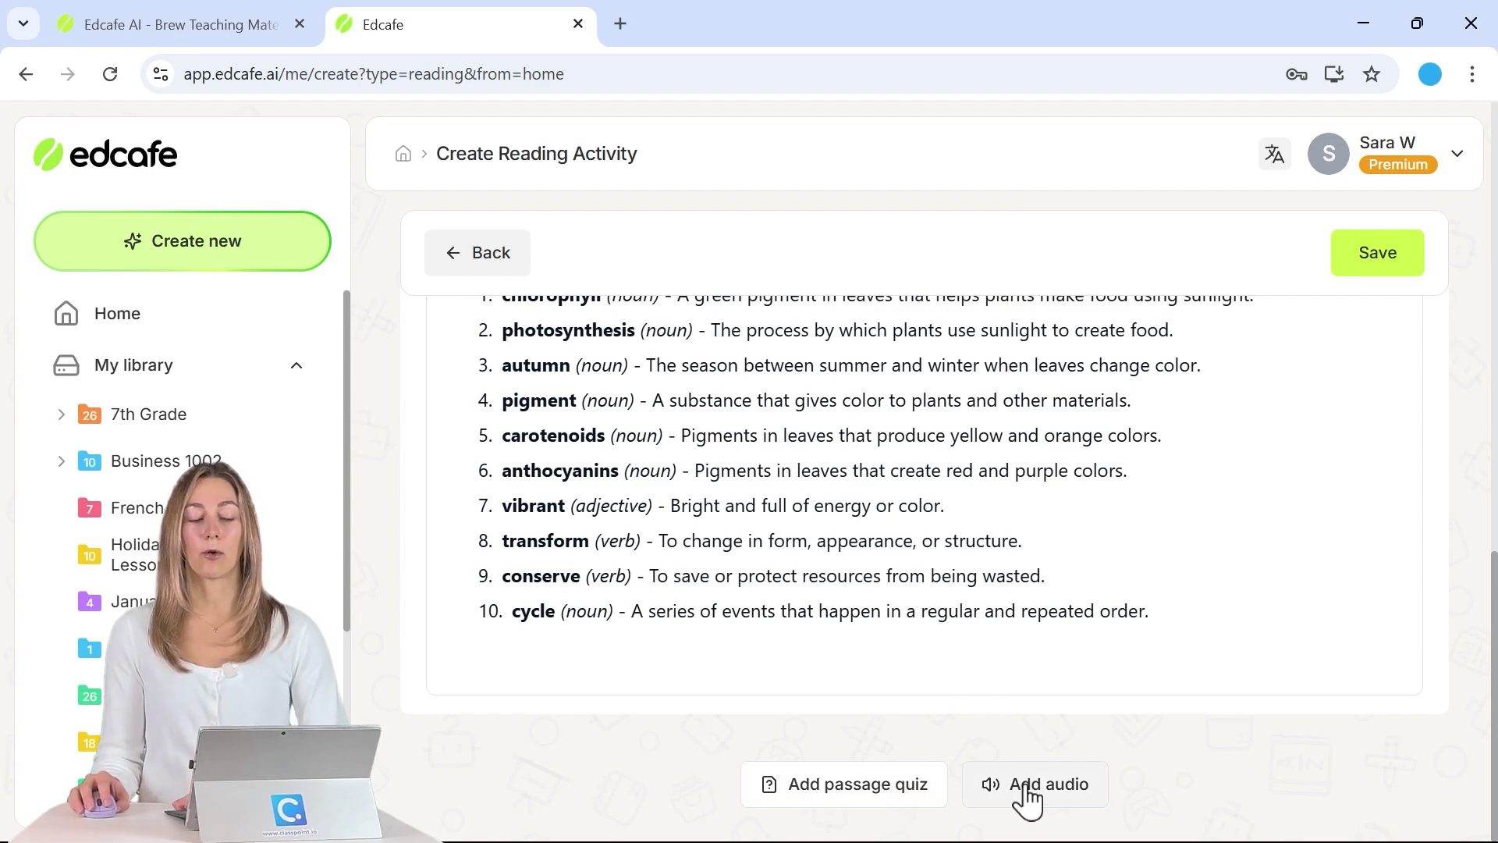
Step: Generate a passage quiz with Multiple Choice as the question type
left_click(832, 787)
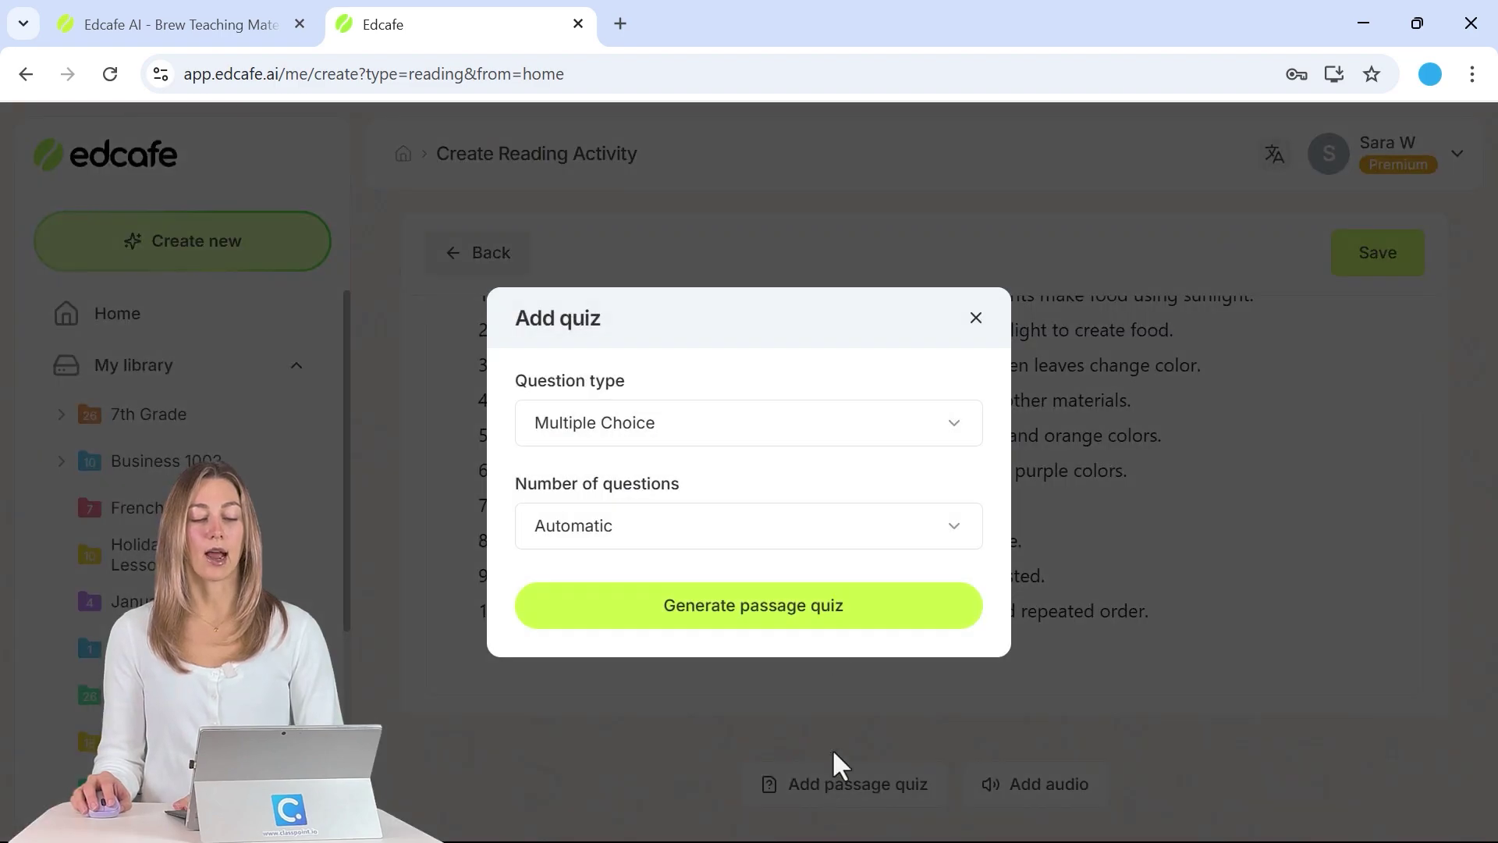
left_click(827, 445)
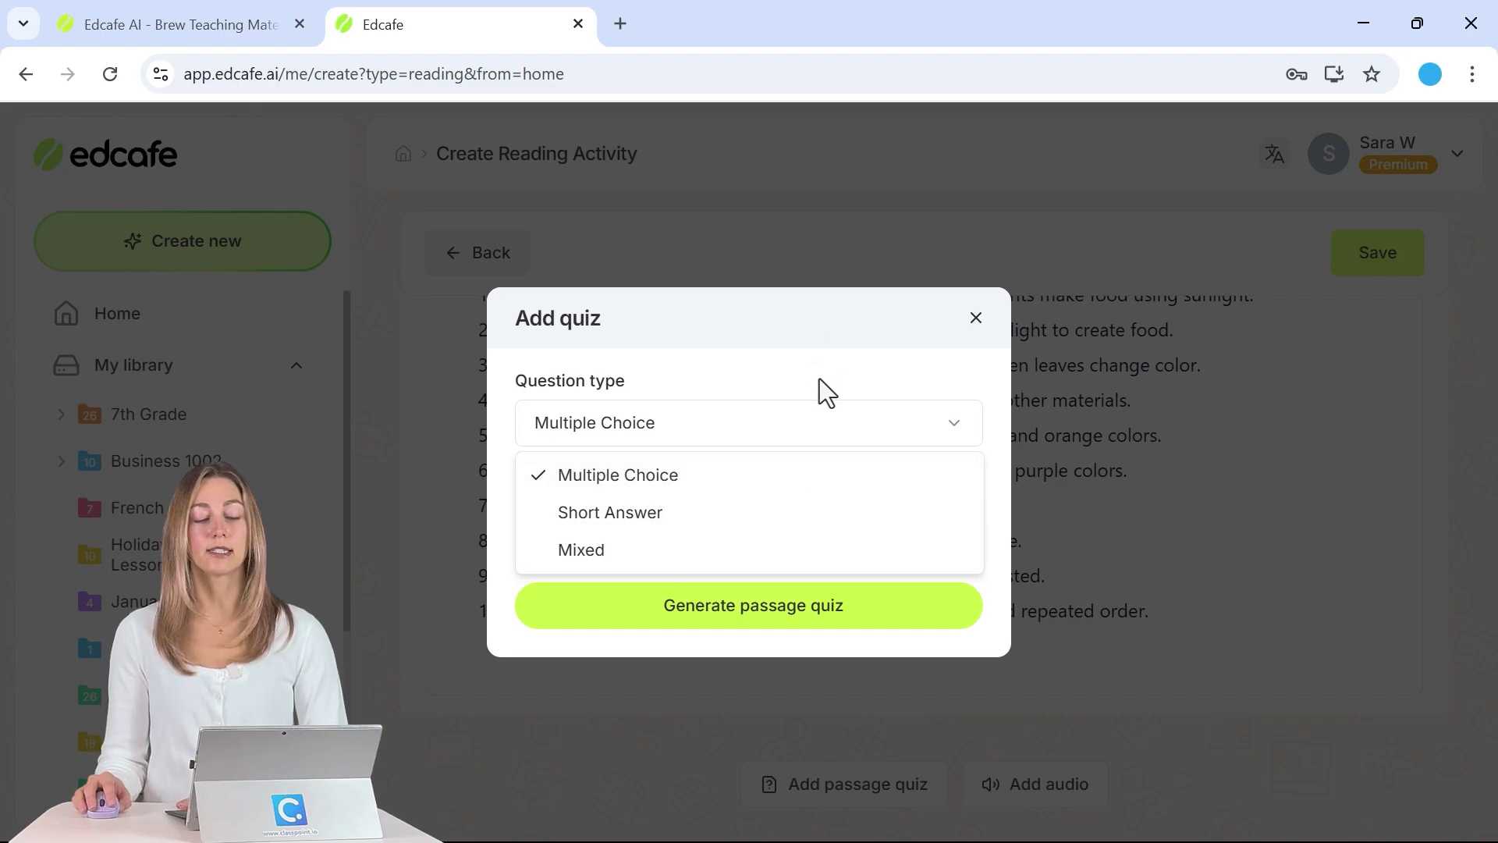
left_click(814, 431)
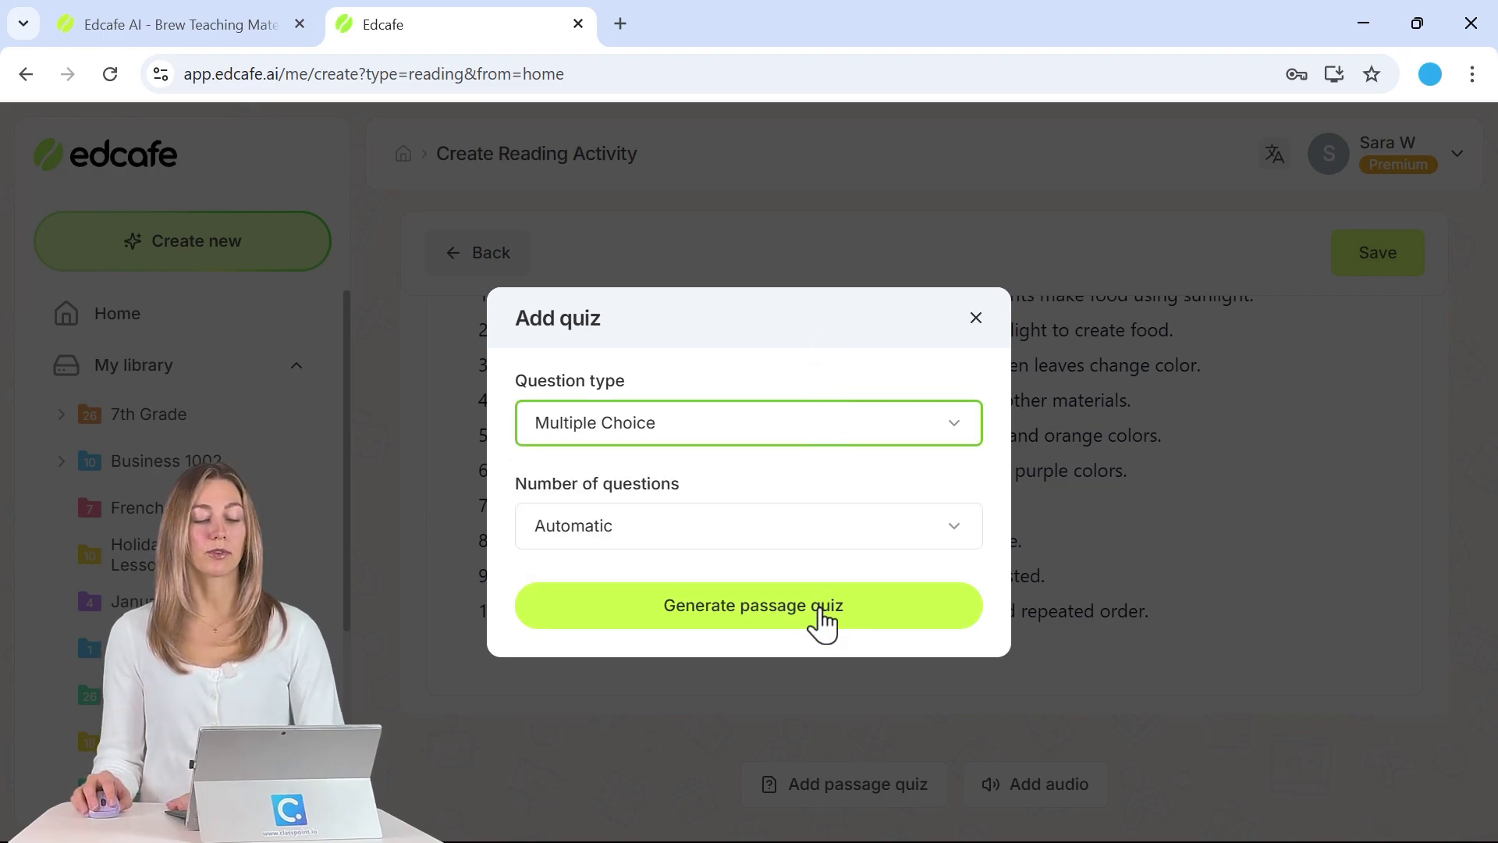
left_click(823, 622)
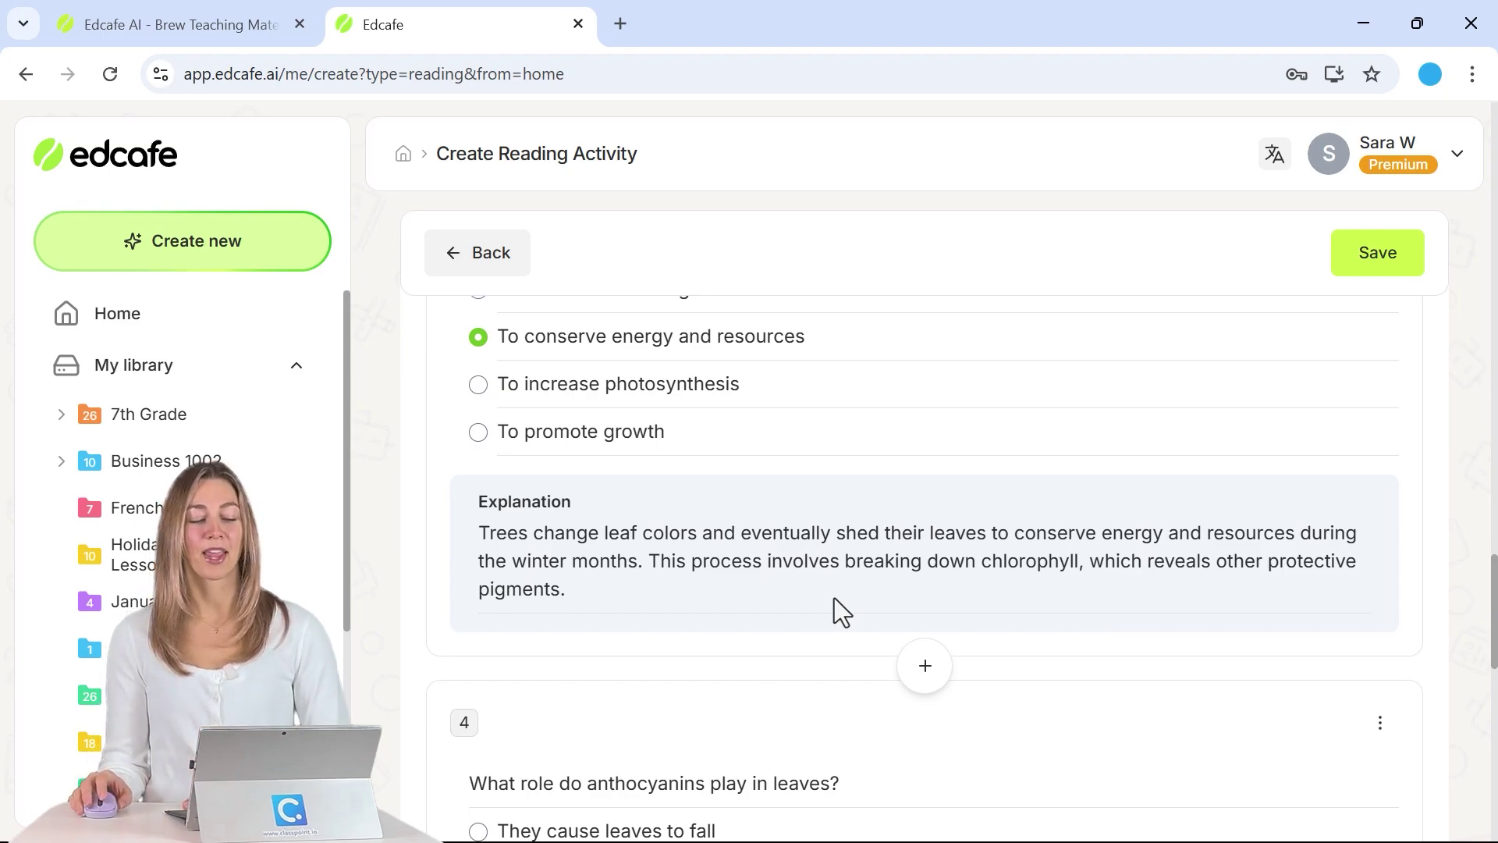
Step: Review question 5's wording, three answer options and explanation about chlorophyll
scroll(780, 519, "down", 5)
scroll(778, 520, "down", 5)
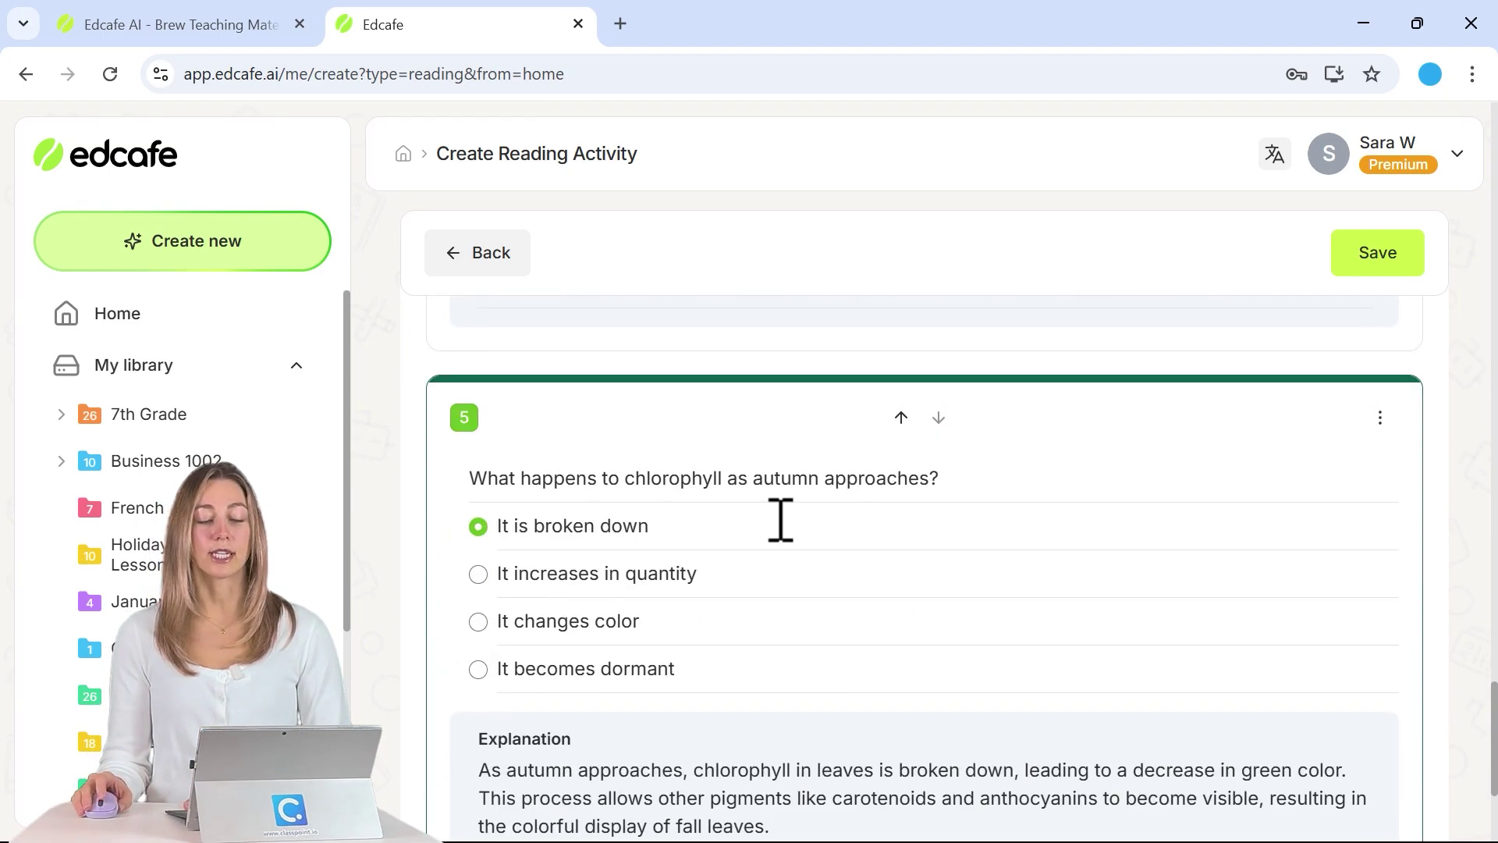
left_click(823, 482)
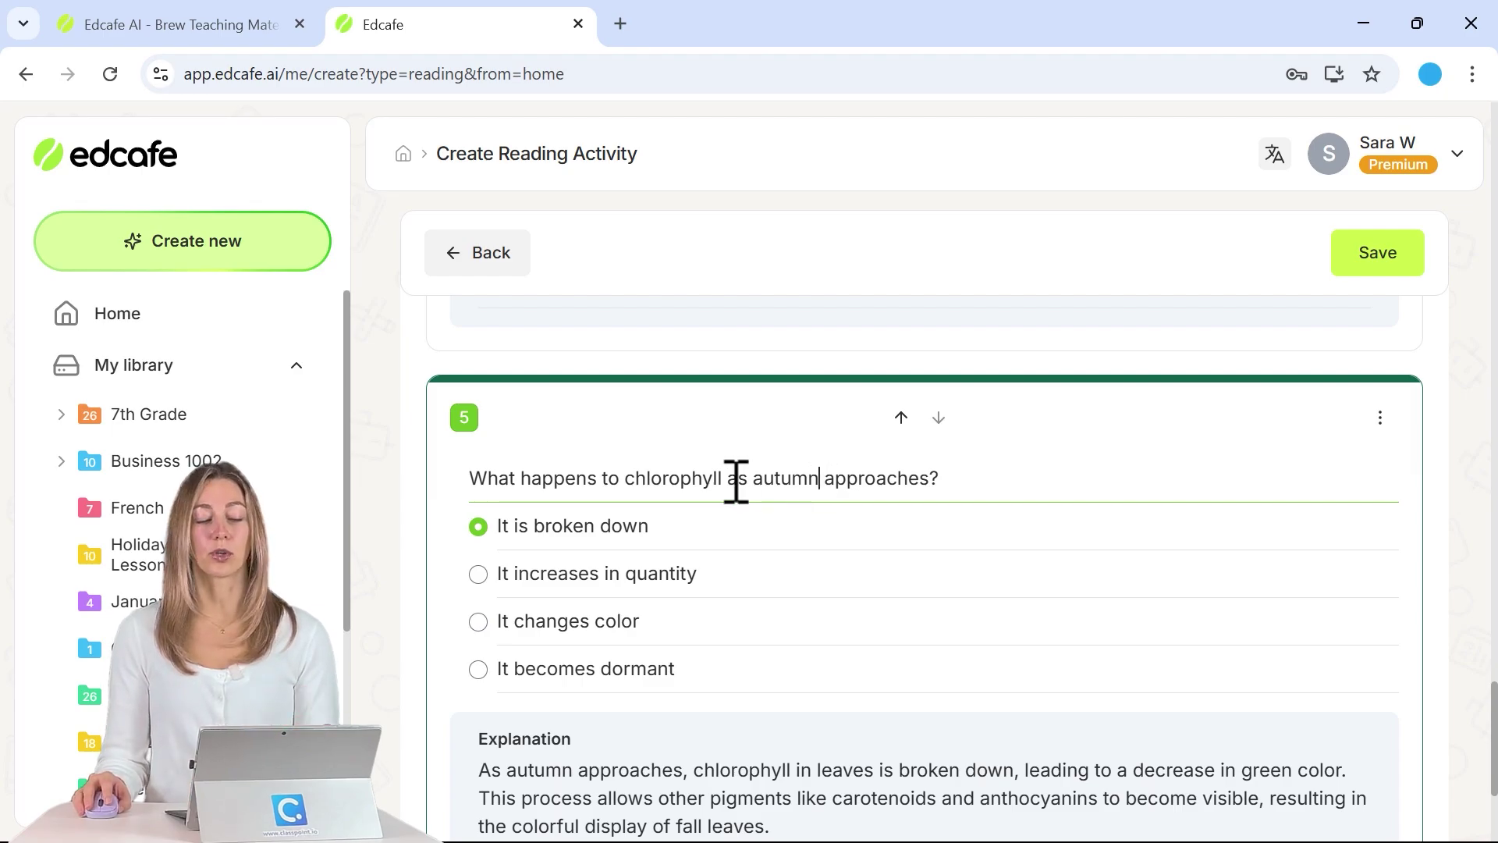
left_click(740, 528)
left_click(753, 574)
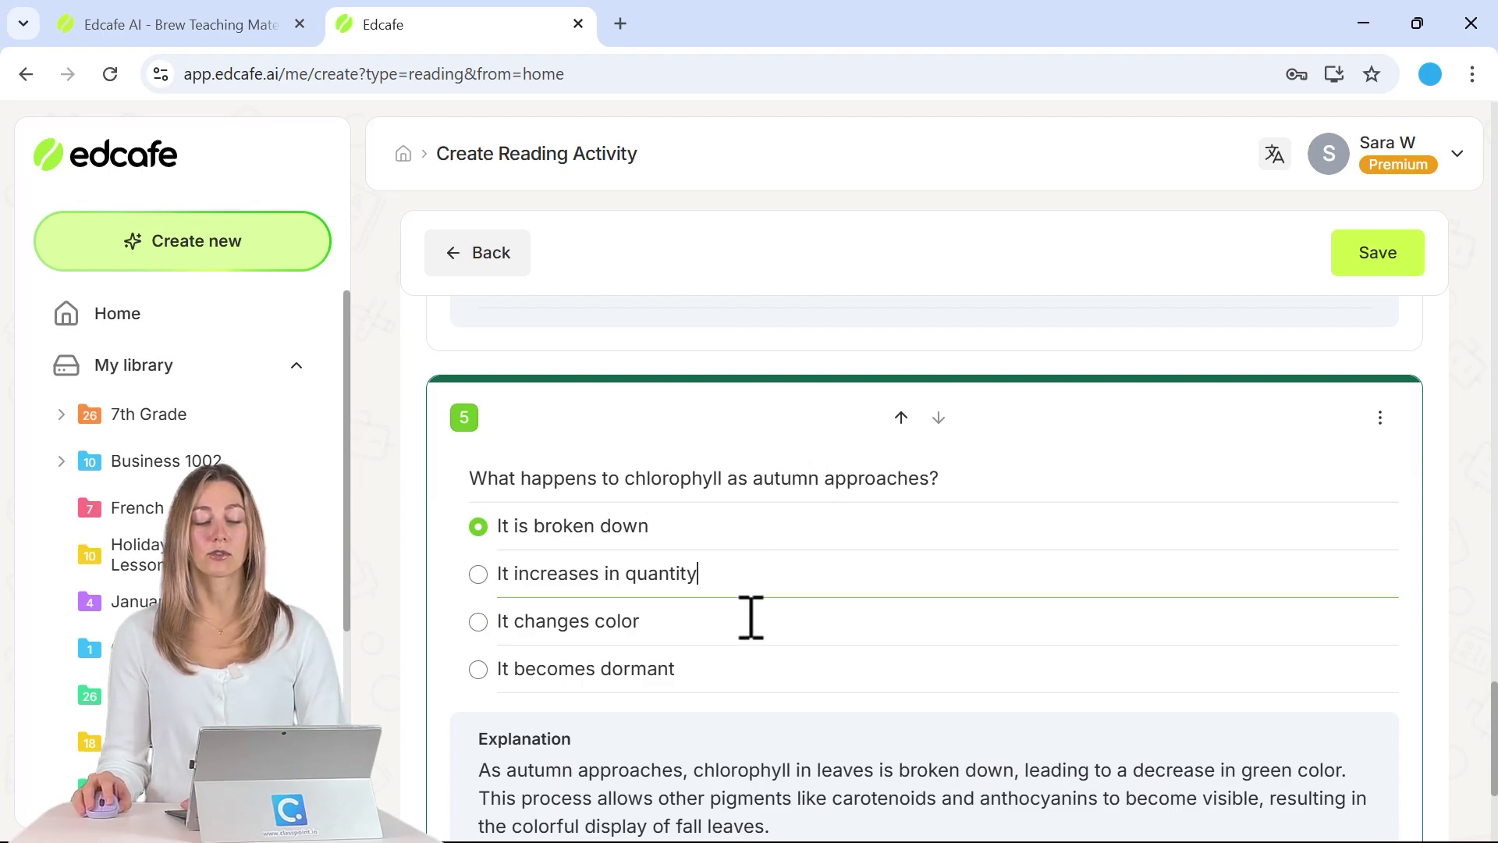
left_click(751, 622)
scroll(751, 622, "down", 3)
left_click(816, 599)
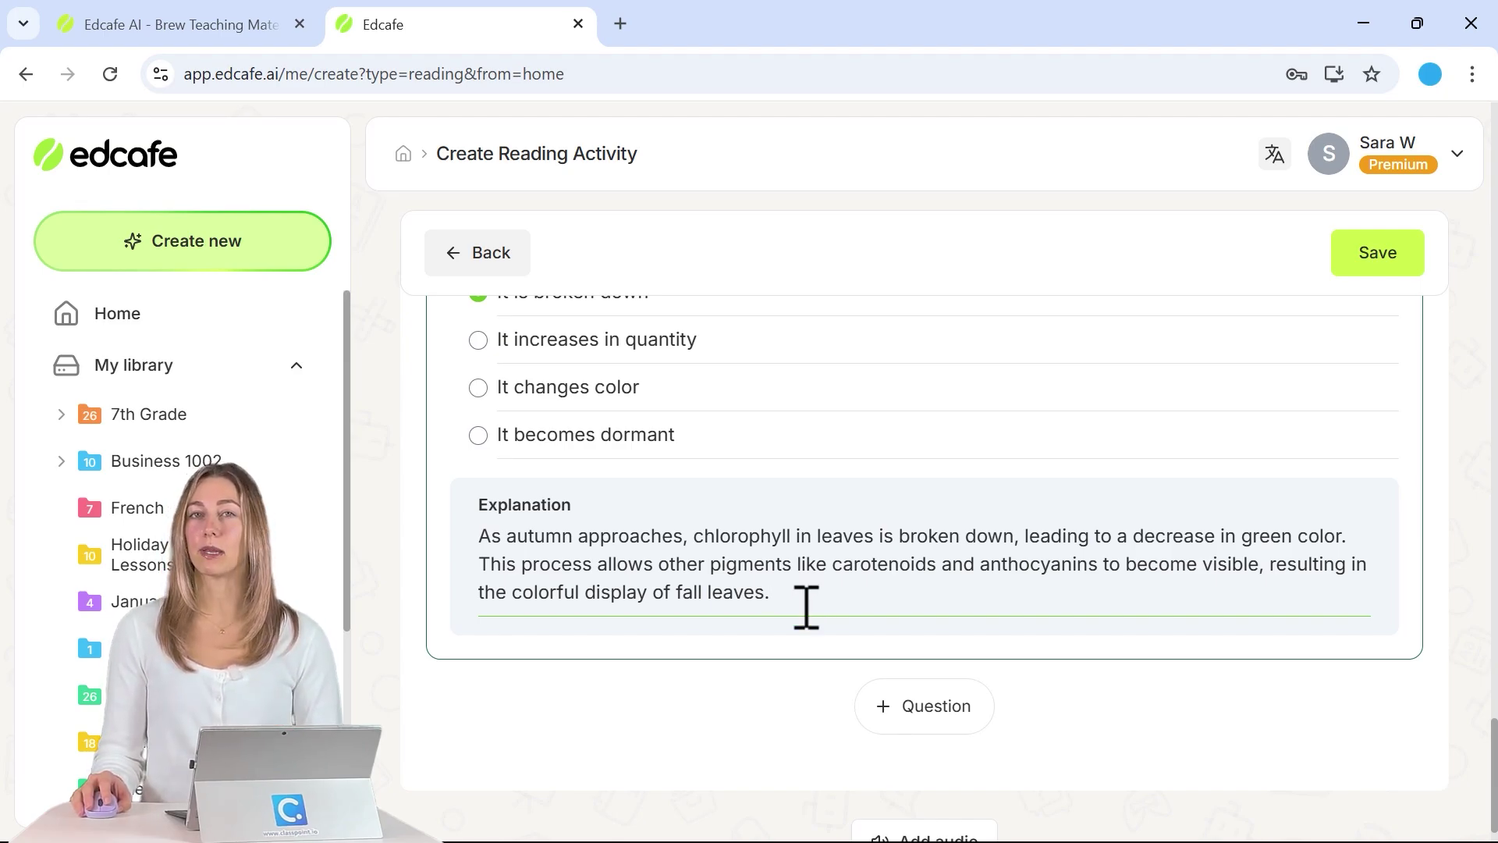
Step: Add short-answer question 6 on chlorophyll when temperatures drop, with an auto-generated suggested answer
scroll(842, 640, "down", 1)
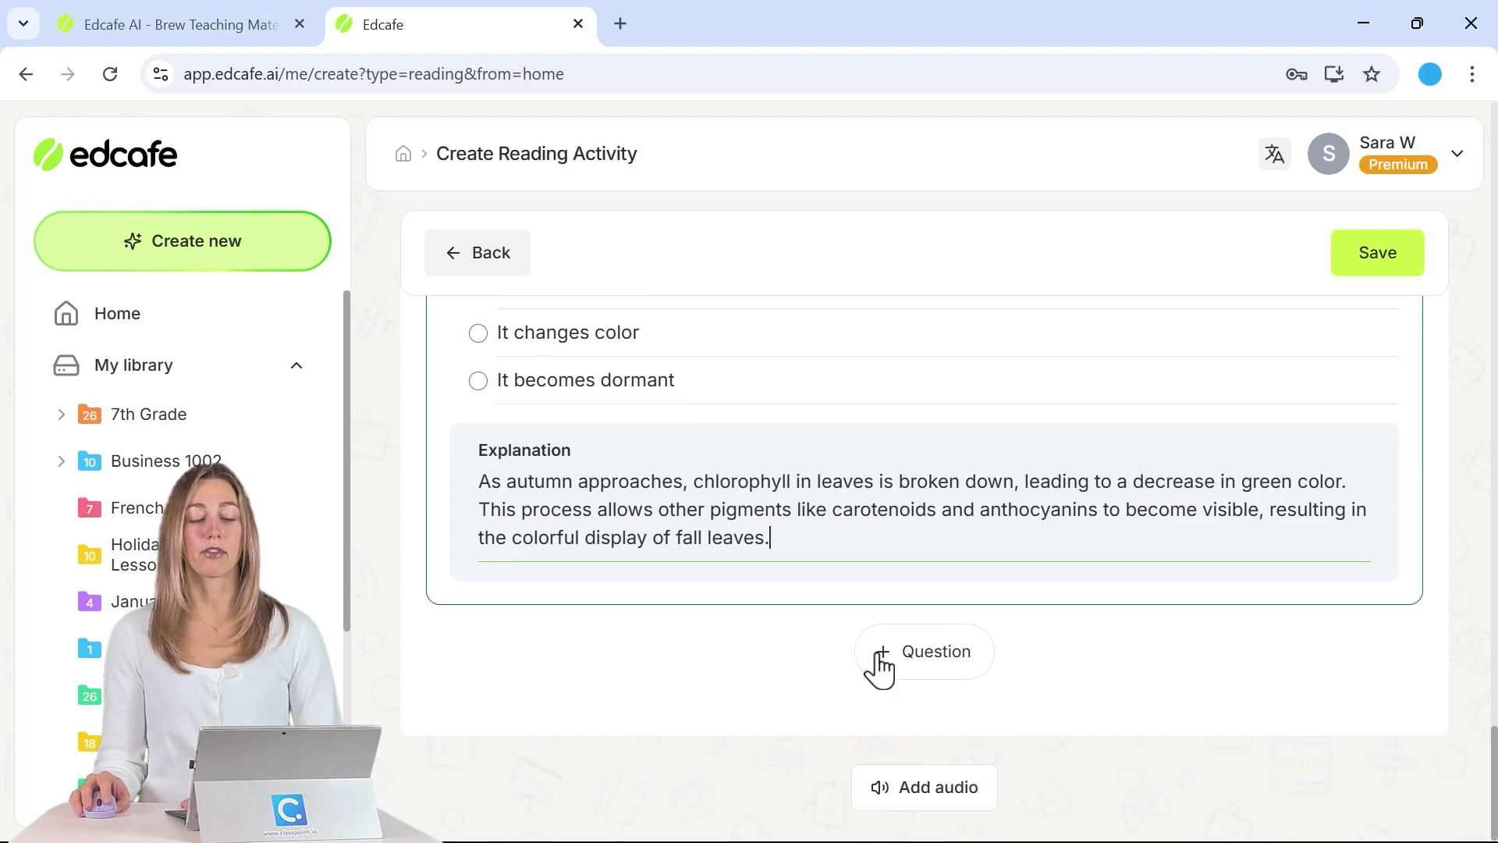
left_click(881, 667)
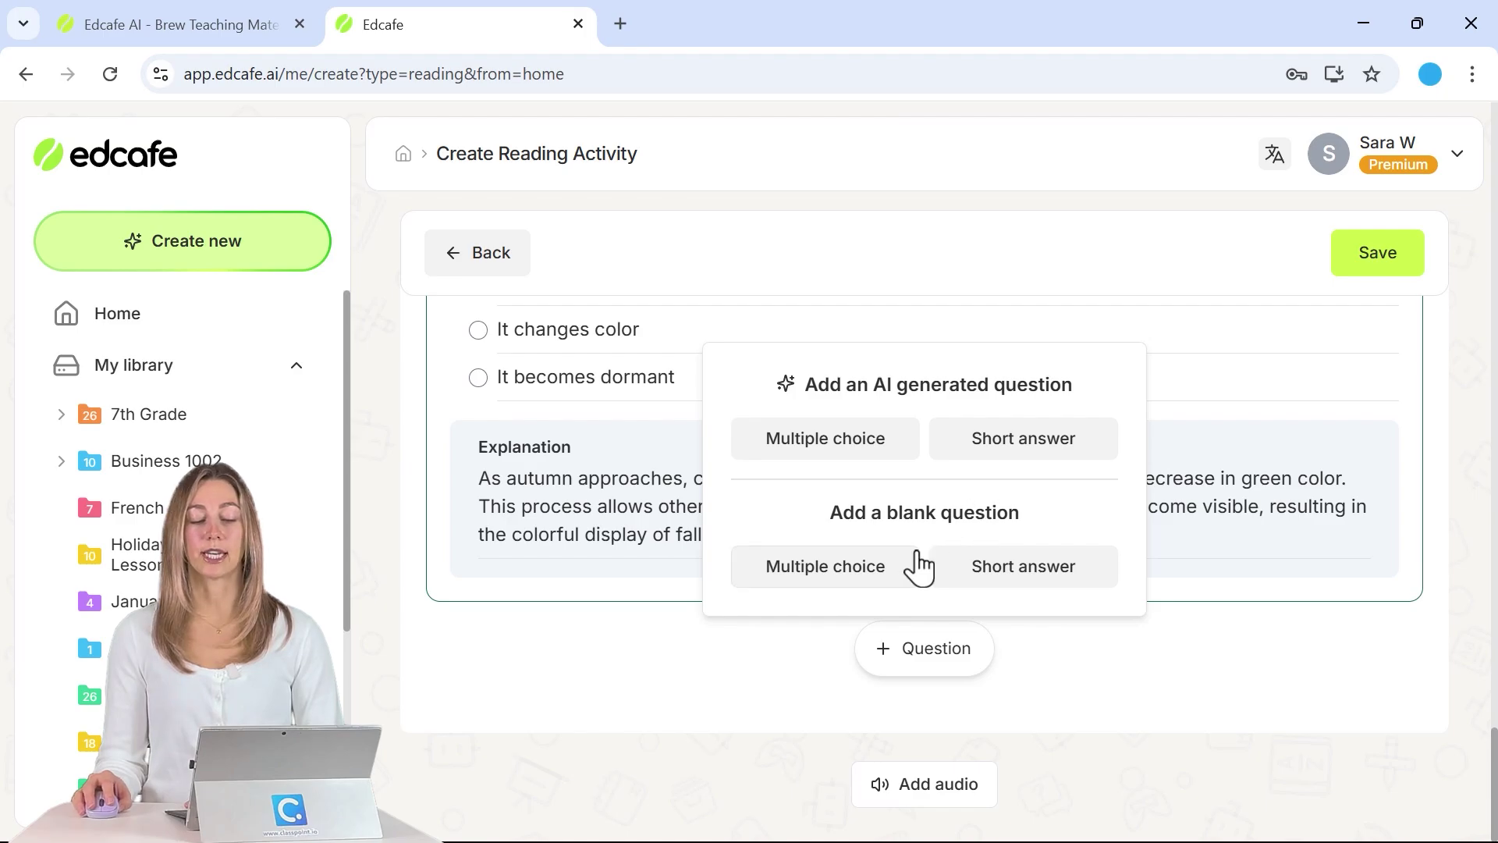
left_click(965, 577)
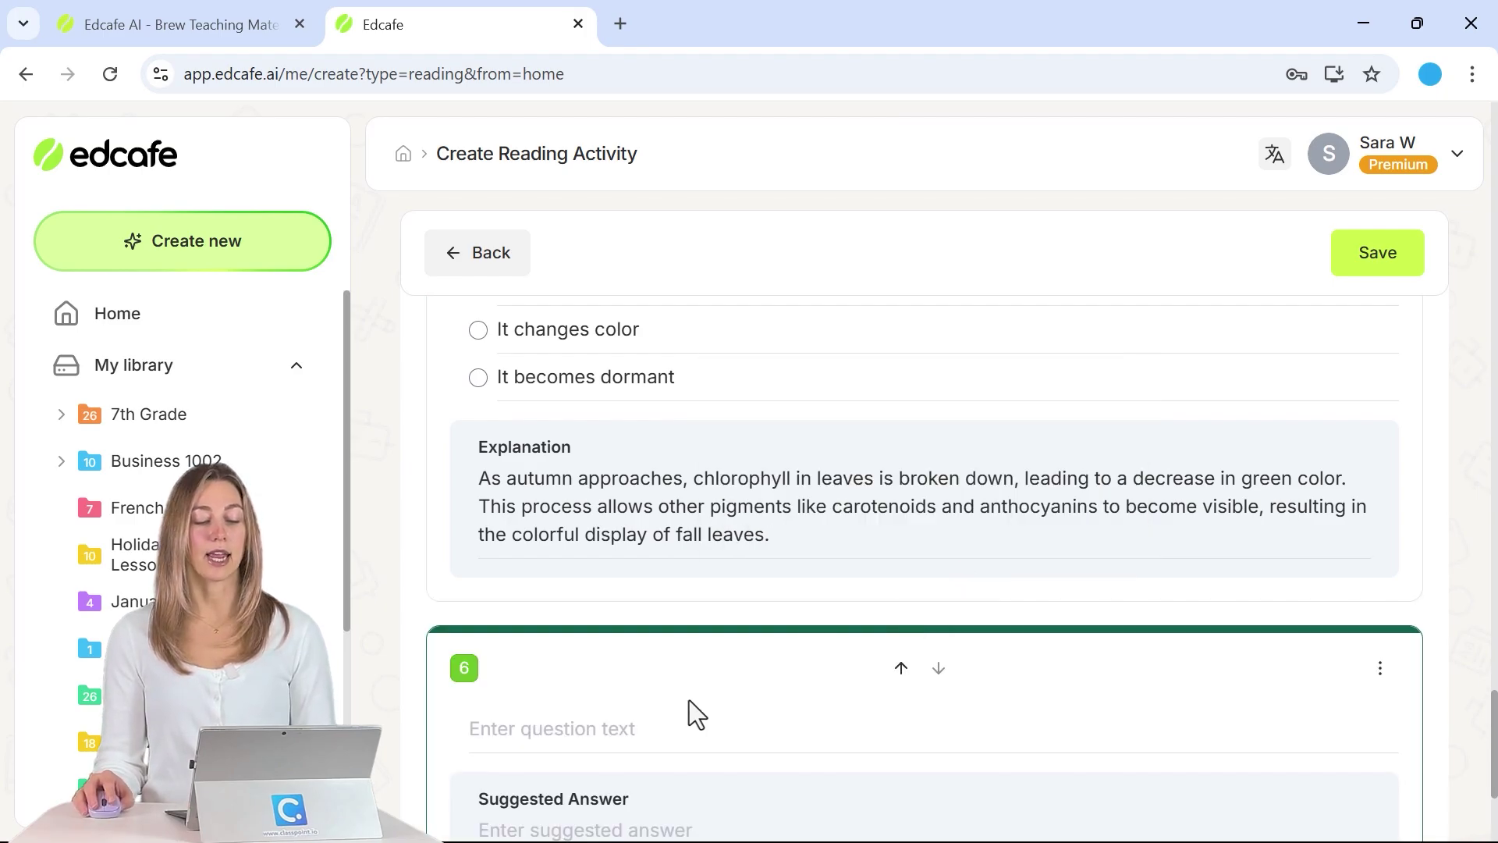
scroll(690, 700, "down", 3)
left_click(638, 494)
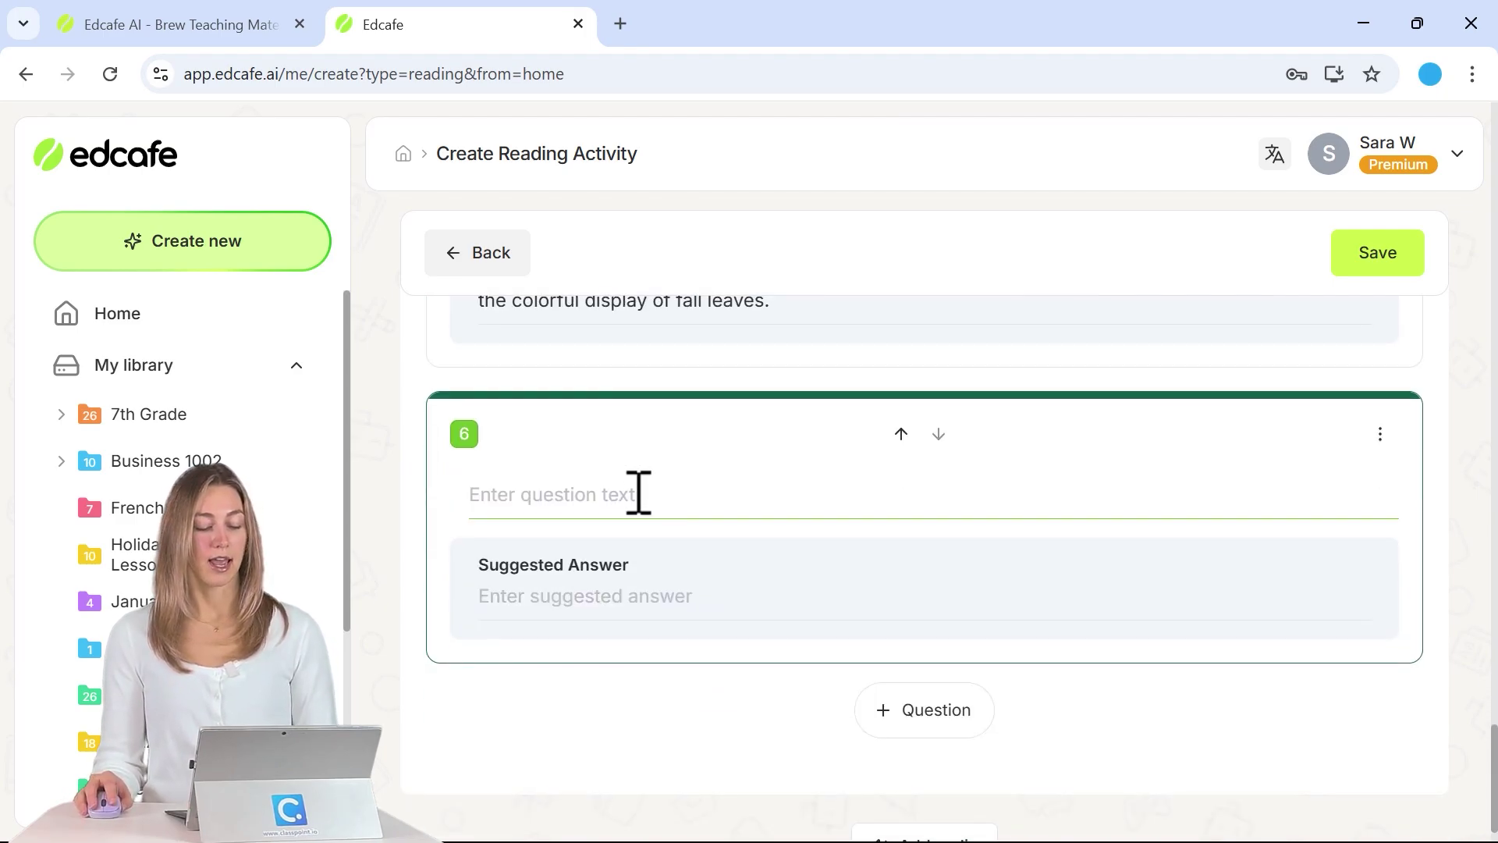
key("super+v")
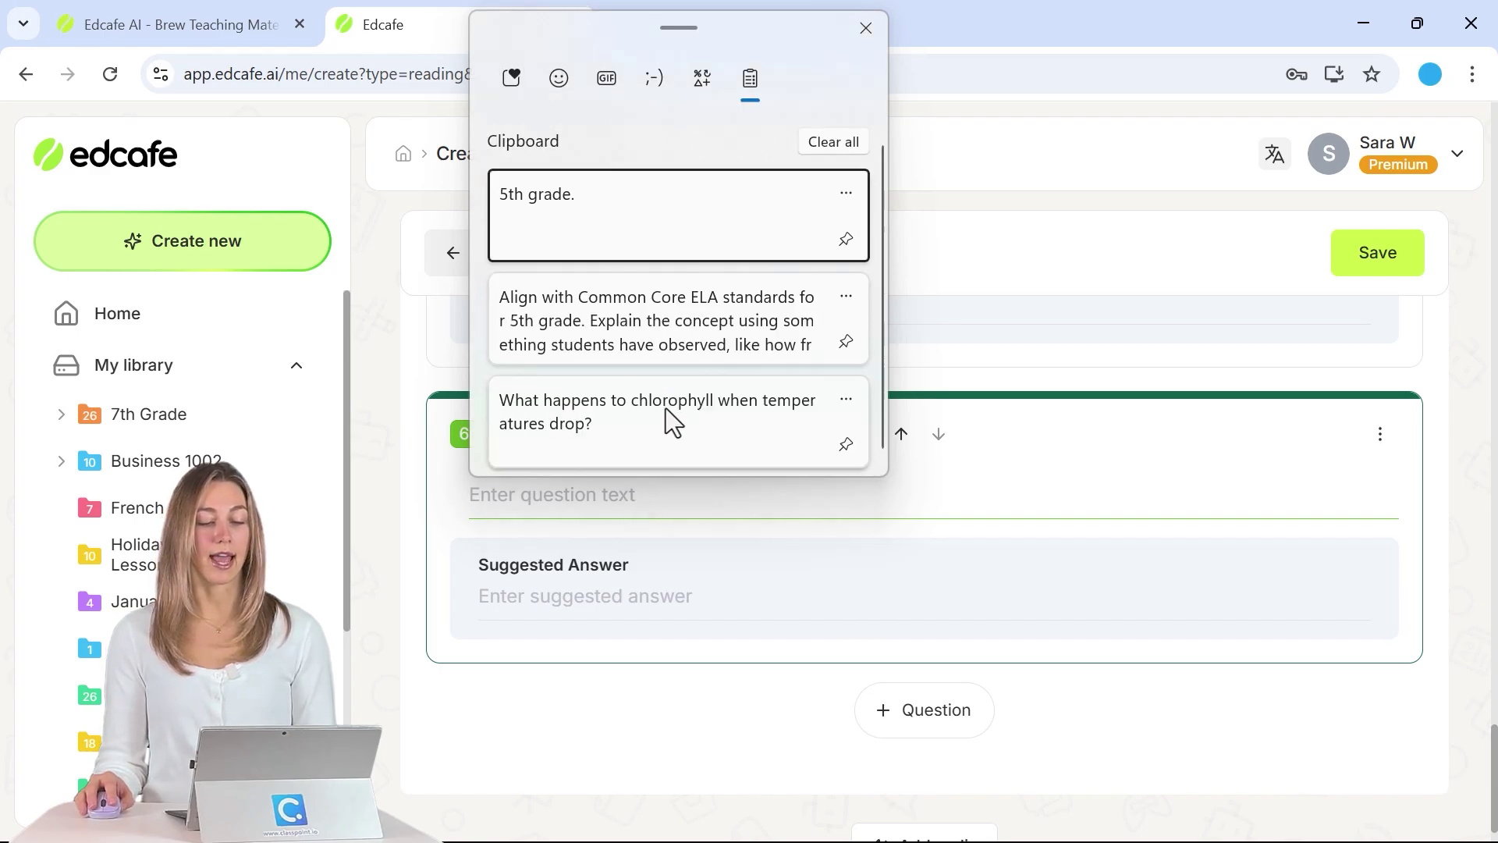
left_click(673, 421)
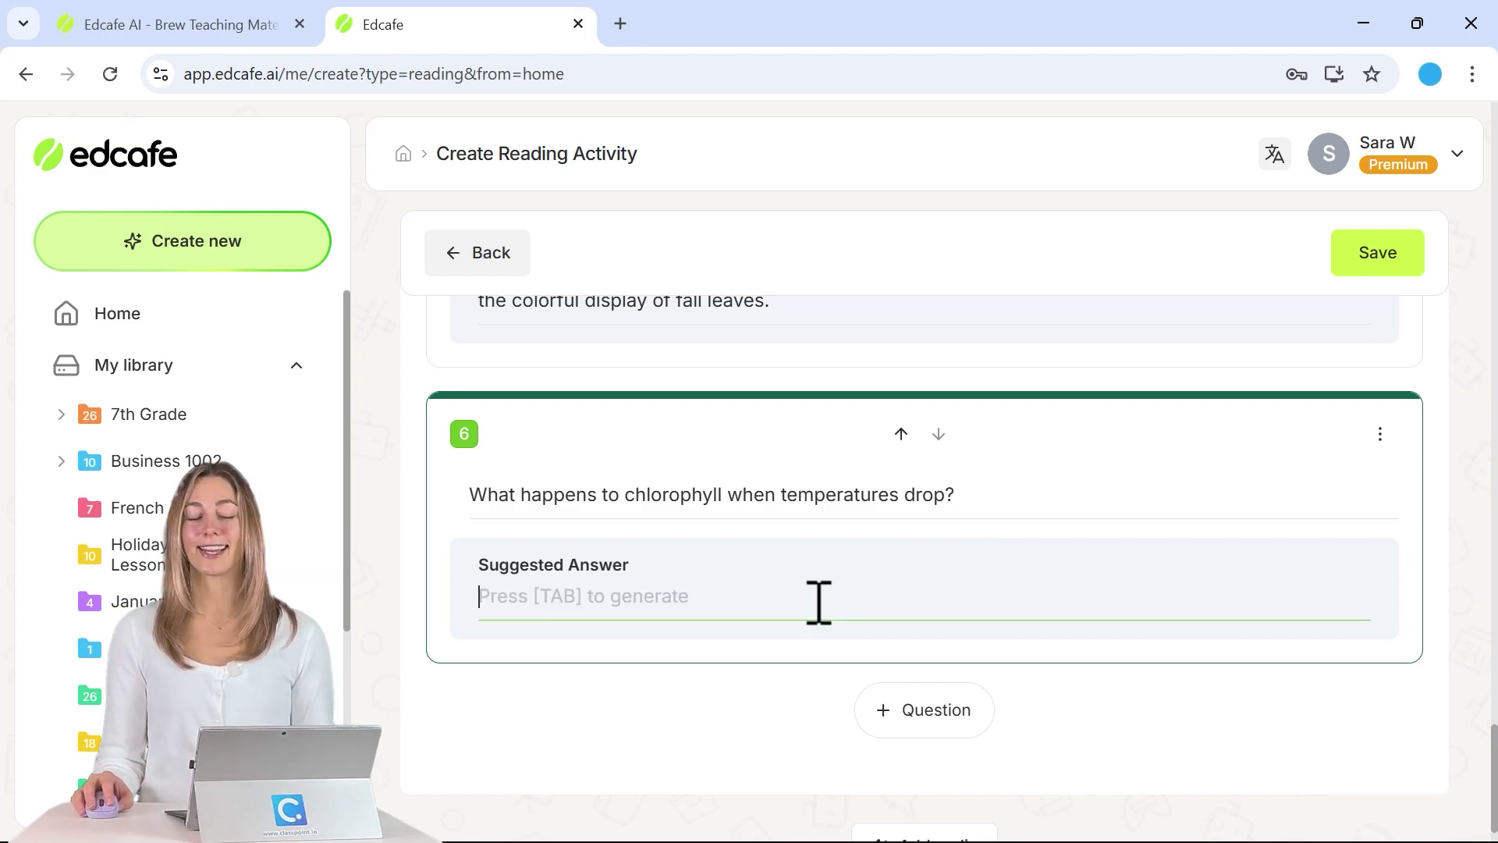
key("Tab")
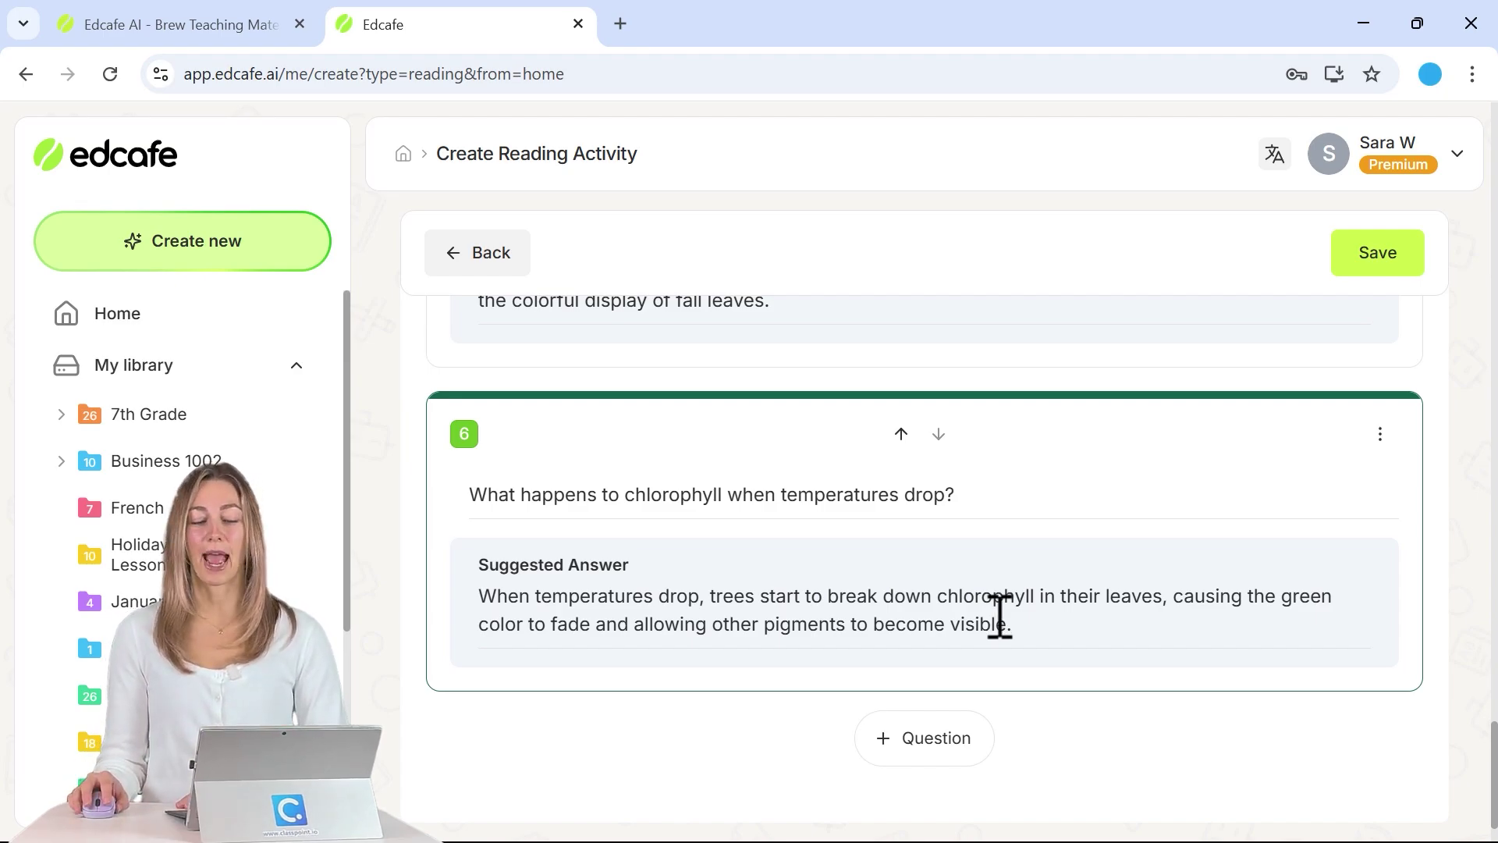
scroll(1002, 620, "down", 1)
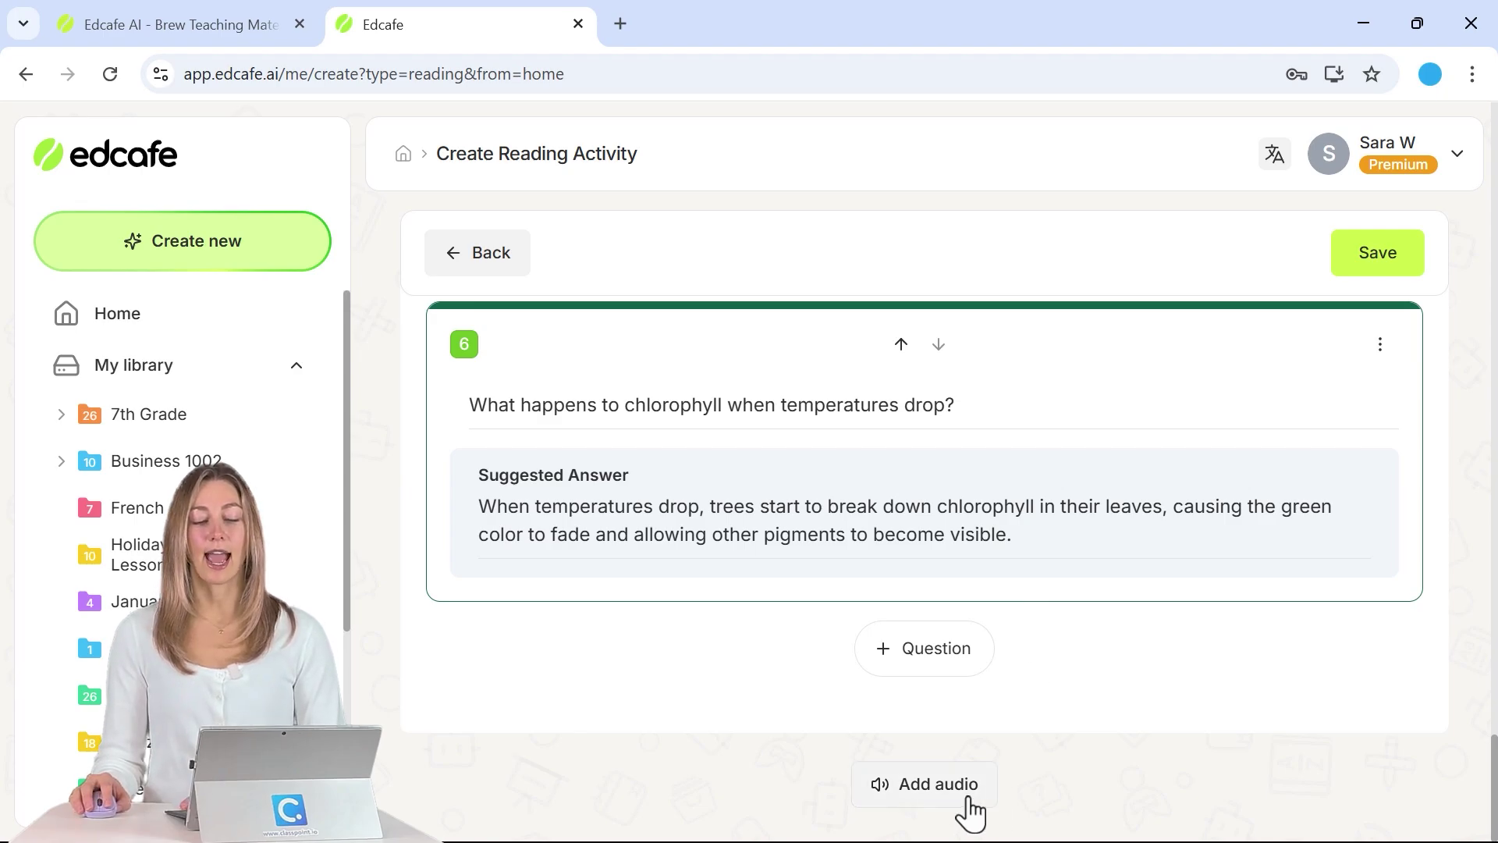
Step: Generate narration audio for the passage using the Chloe voice
left_click(970, 812)
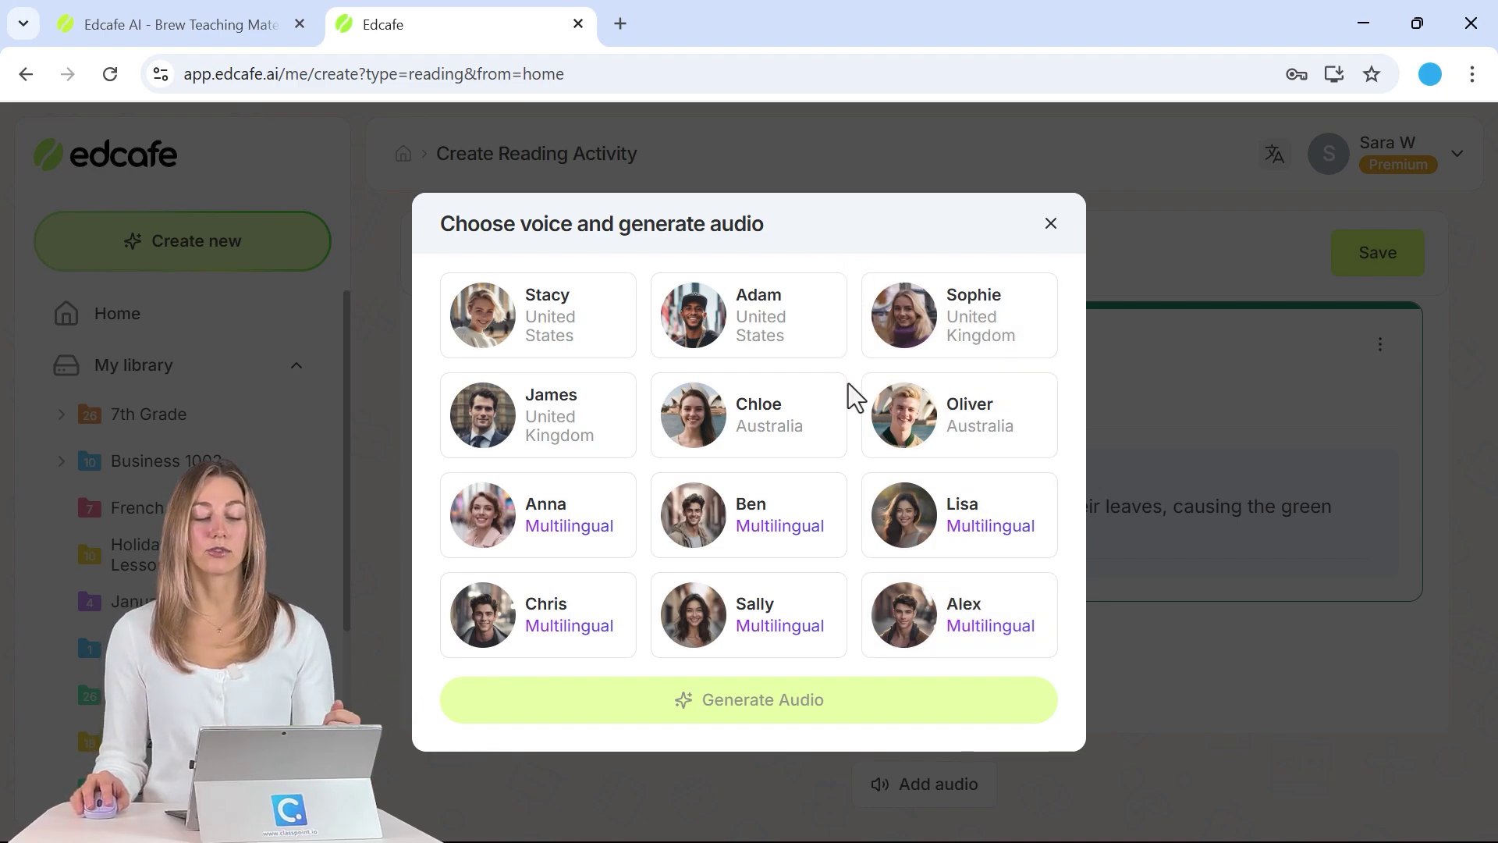
left_click(767, 449)
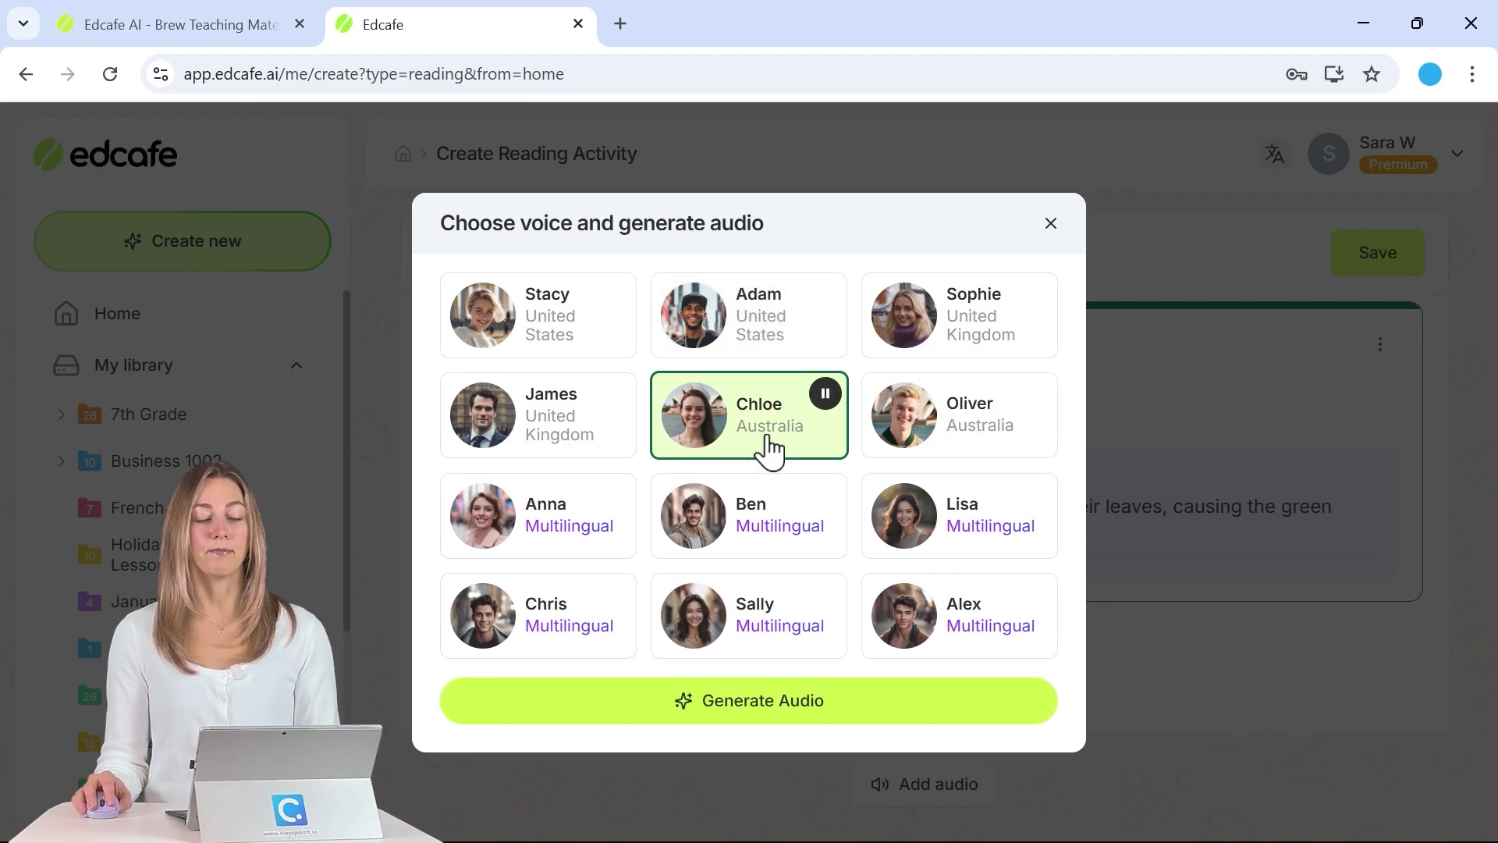
left_click(821, 397)
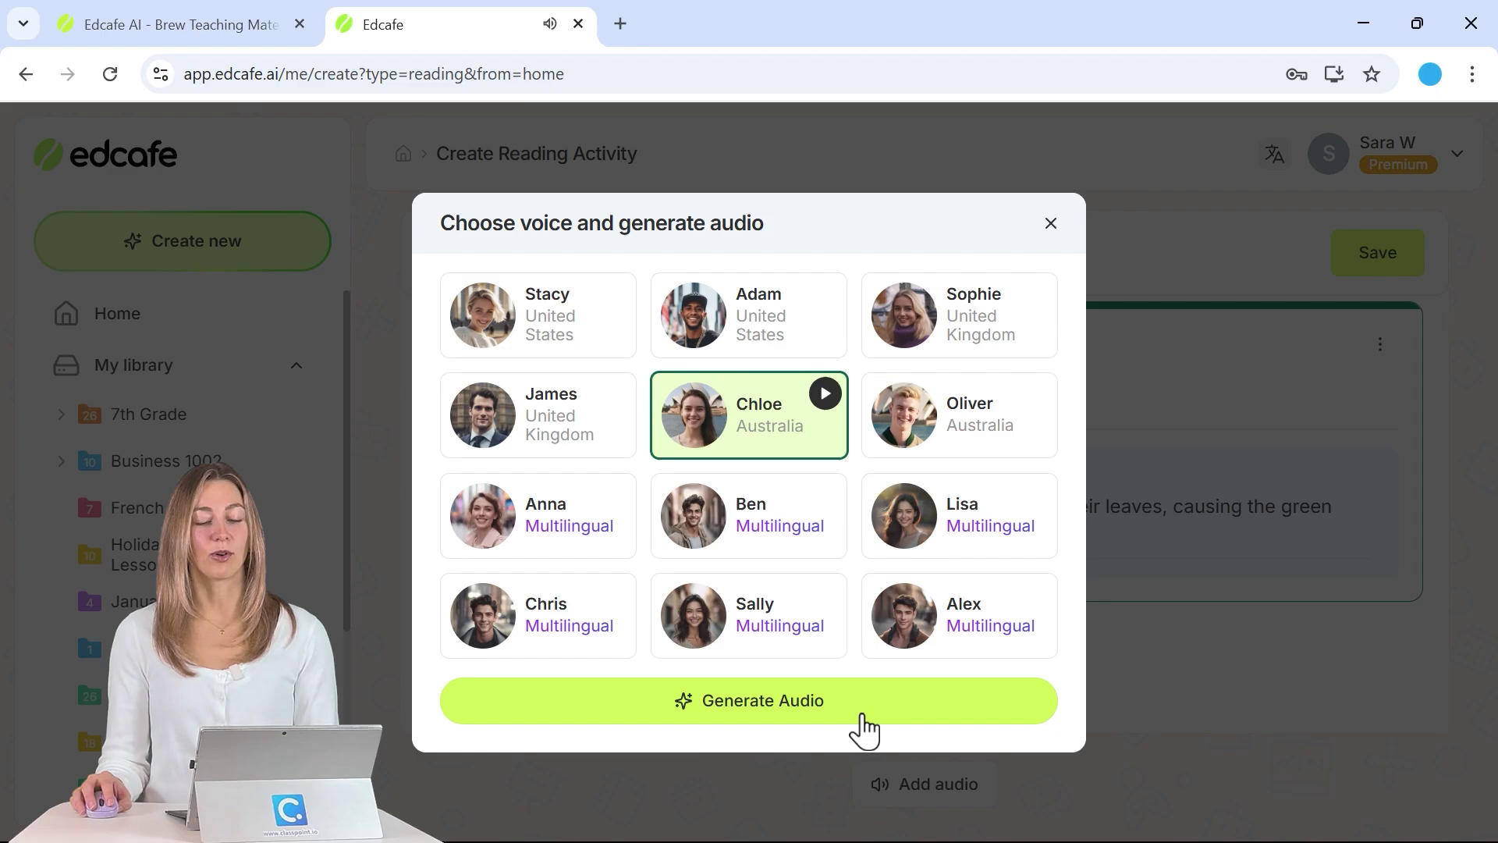
left_click(862, 716)
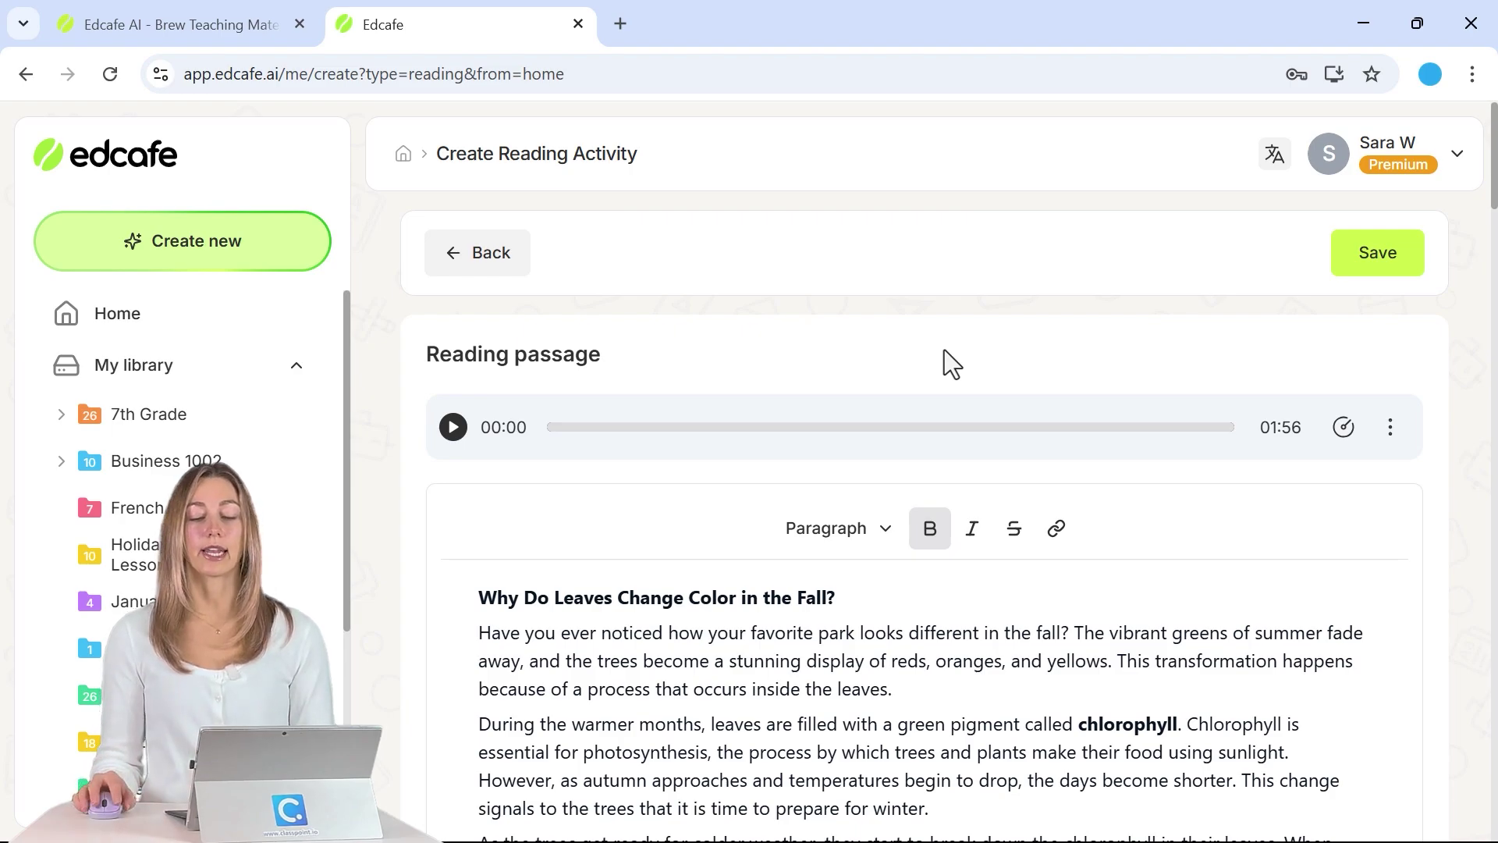
Step: Check the audio player's playback speed and options menus without changing anything
left_click(1343, 429)
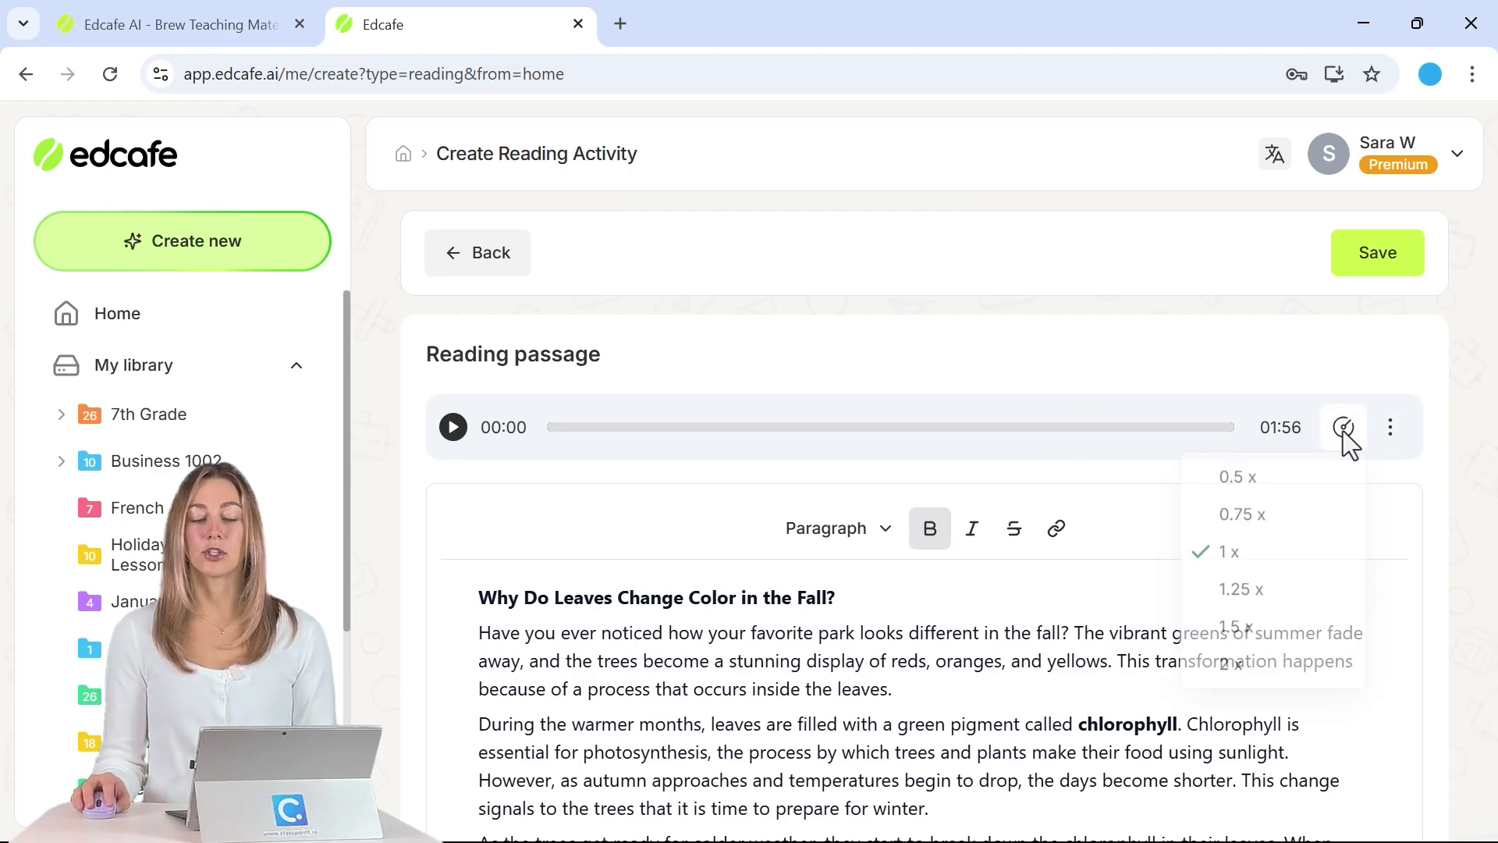
left_click(1393, 434)
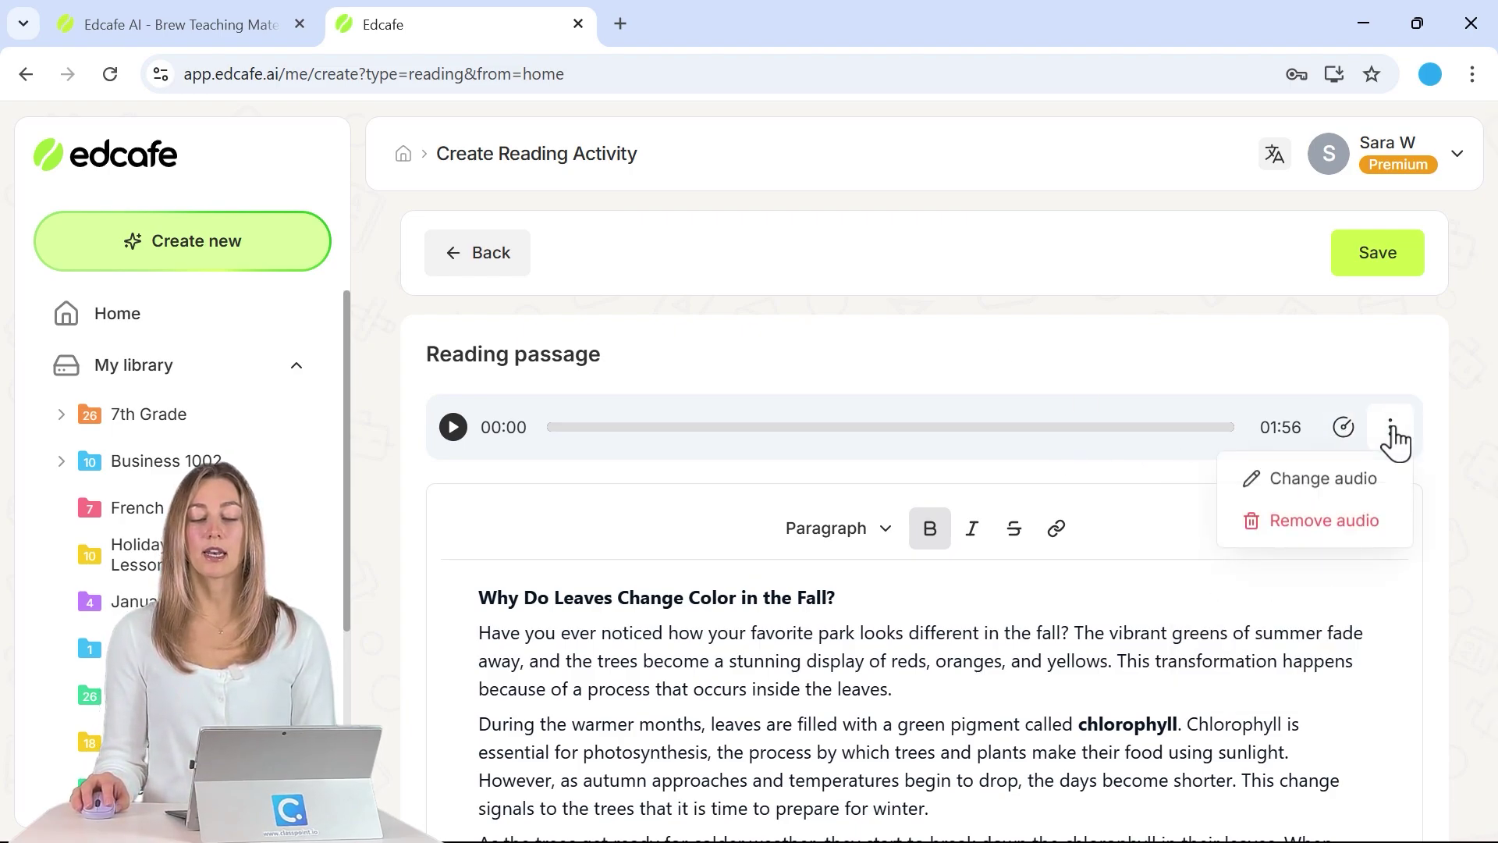
left_click(1391, 429)
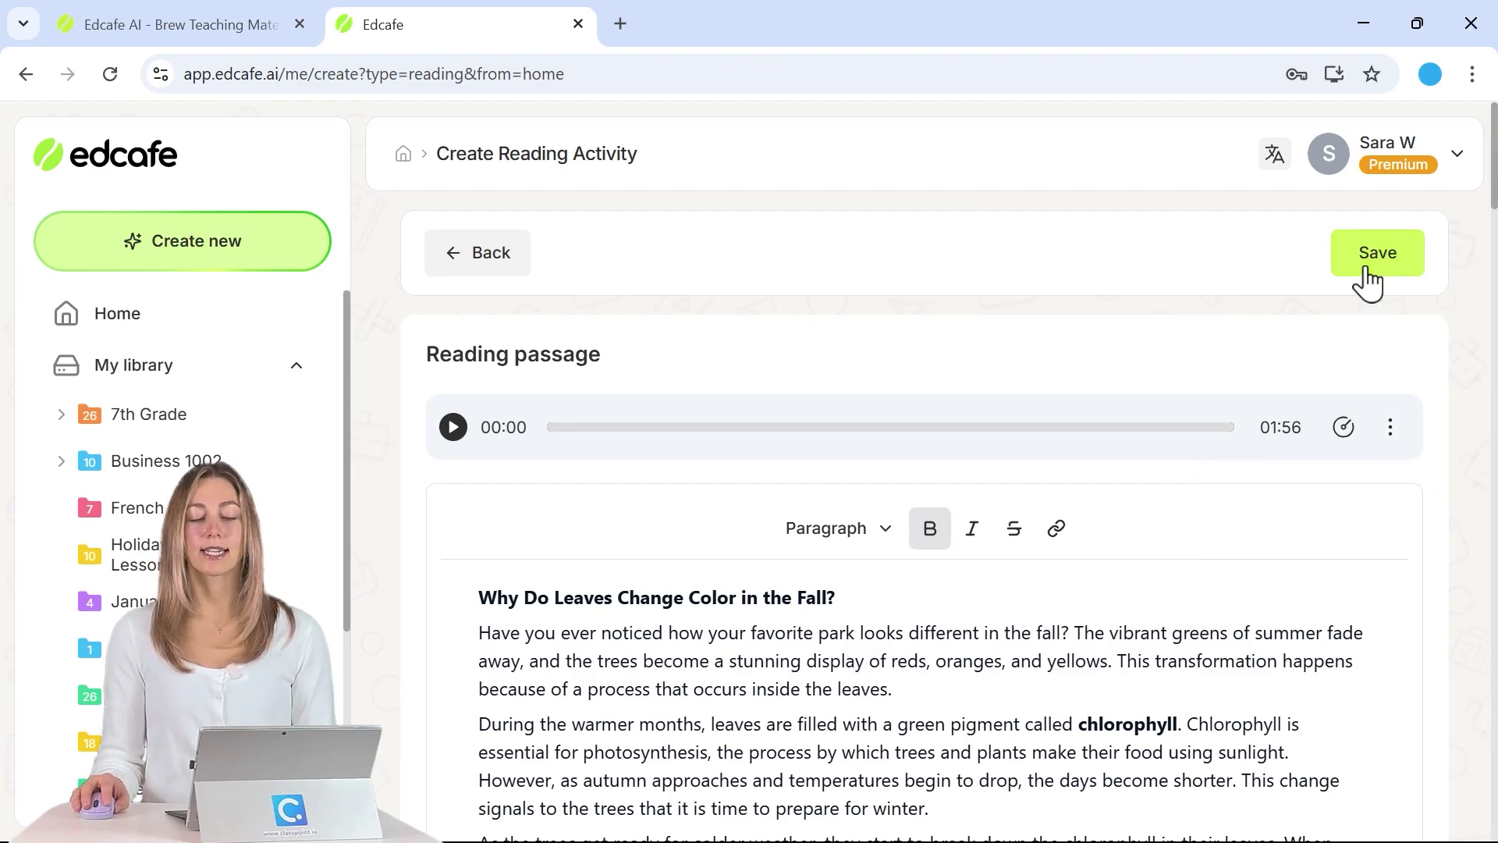
Step: Start saving the activity with the auto-generated name 'Fall Colors Explained for 5th Graders'
left_click(1366, 270)
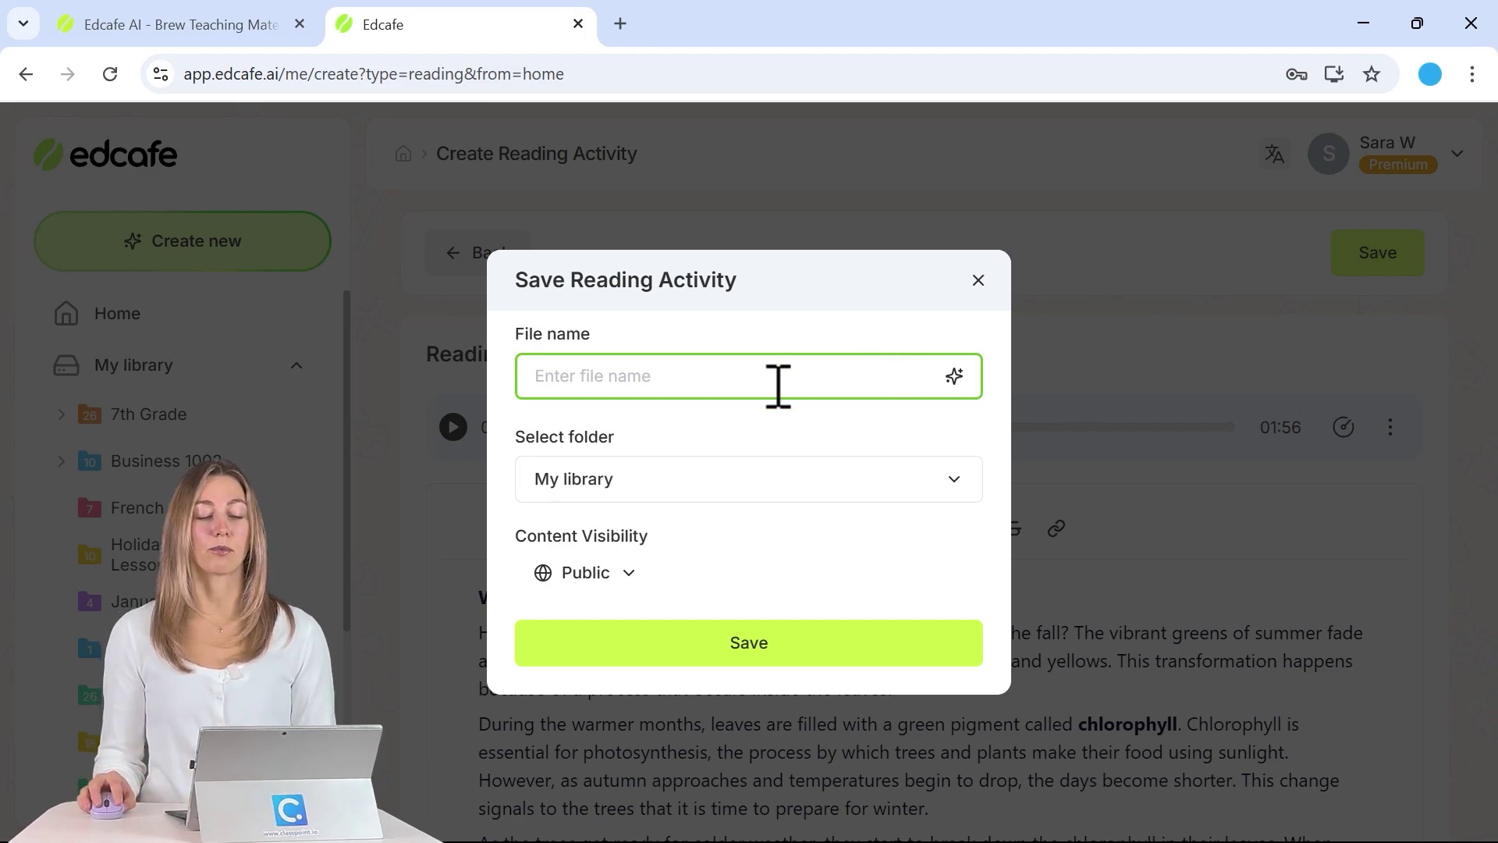
left_click(953, 377)
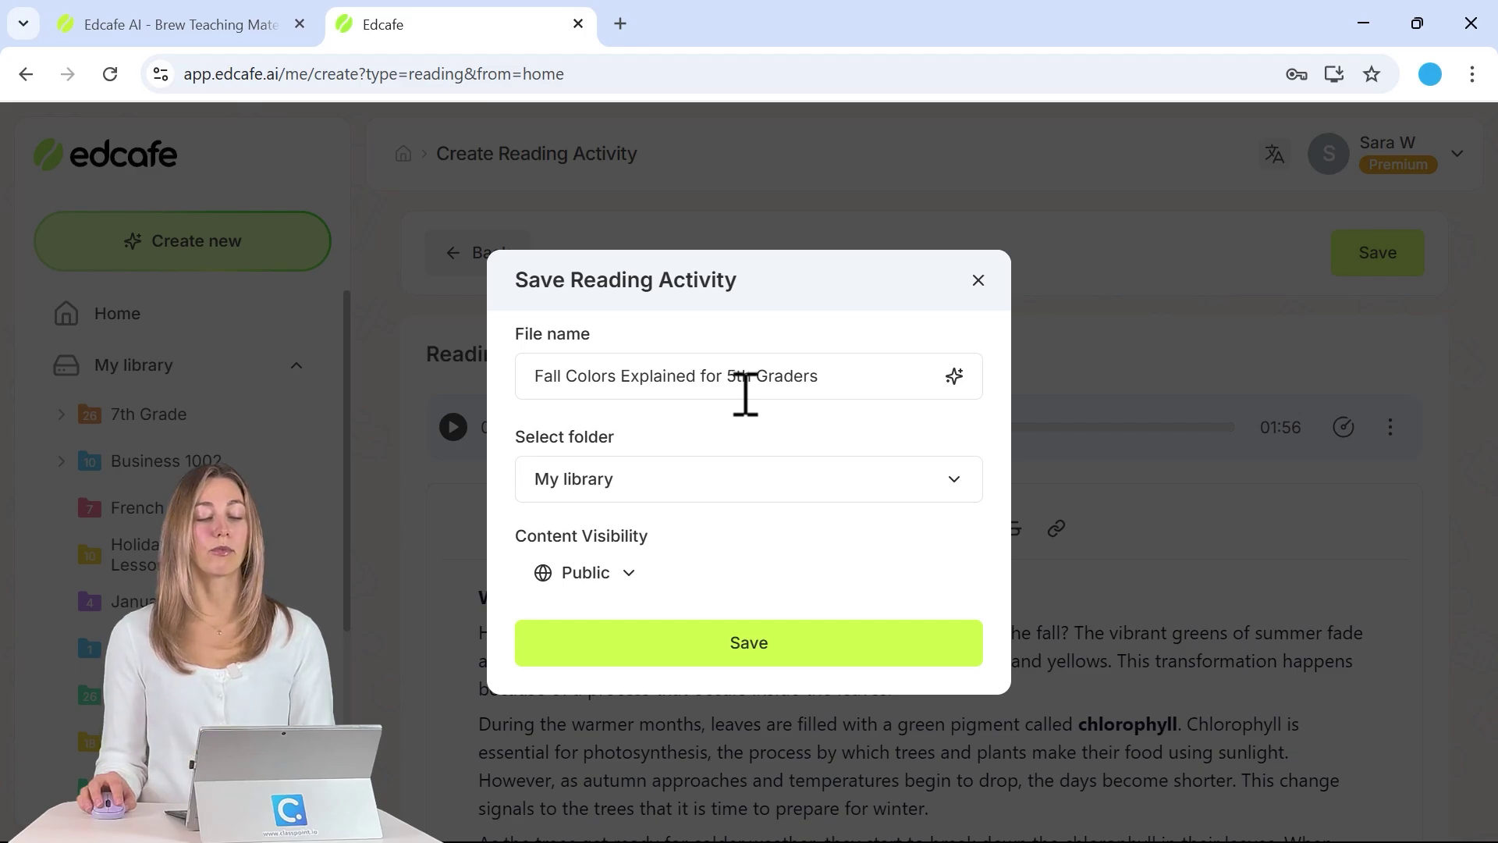
left_click(741, 493)
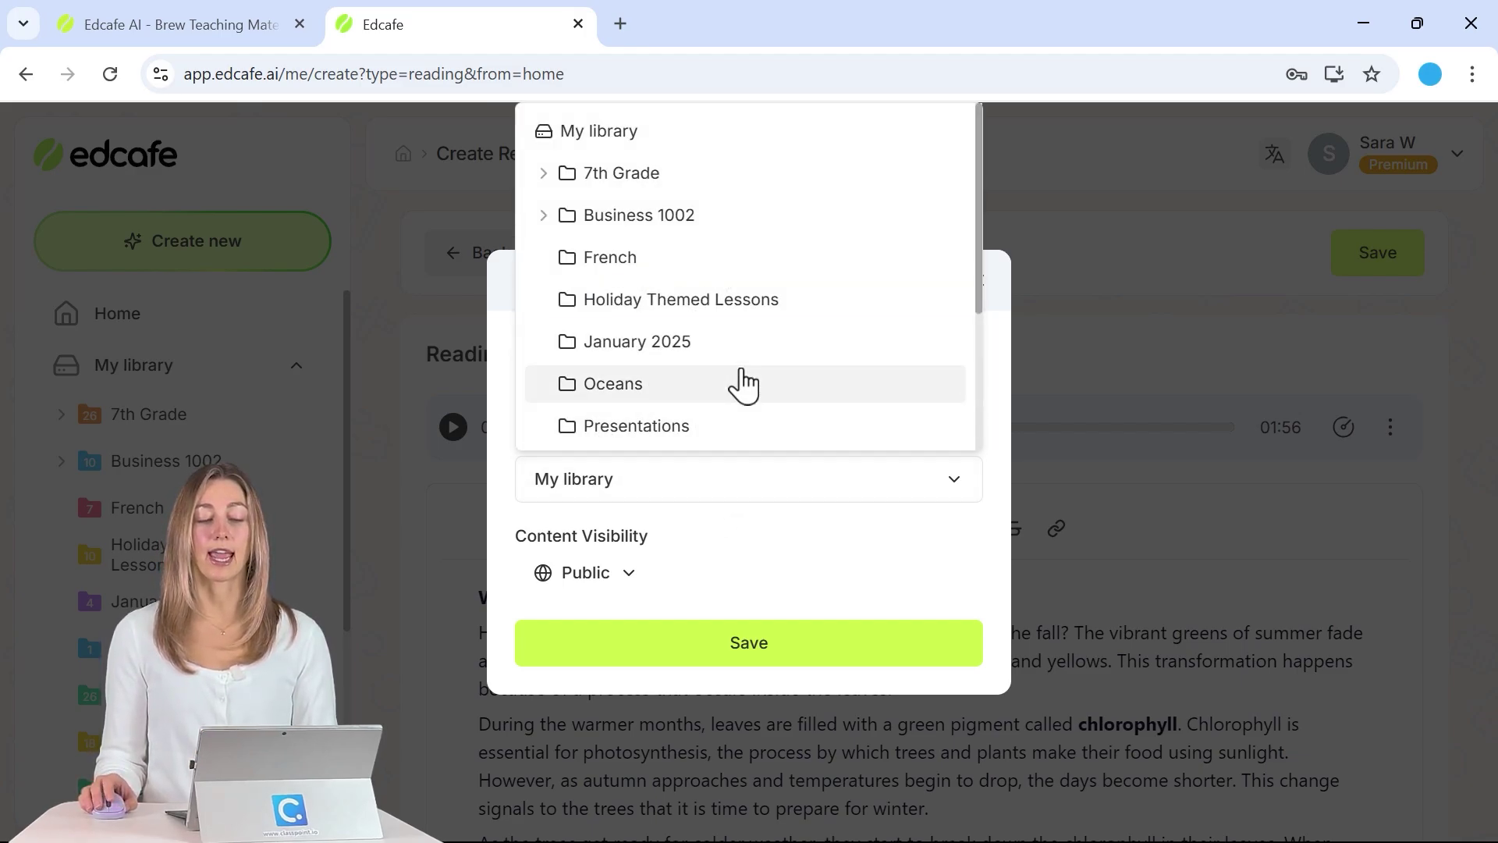
scroll(742, 382, "down", 3)
Step: Create a green '5th Grade' folder in My library as the save destination
left_click(718, 422)
left_click(669, 396)
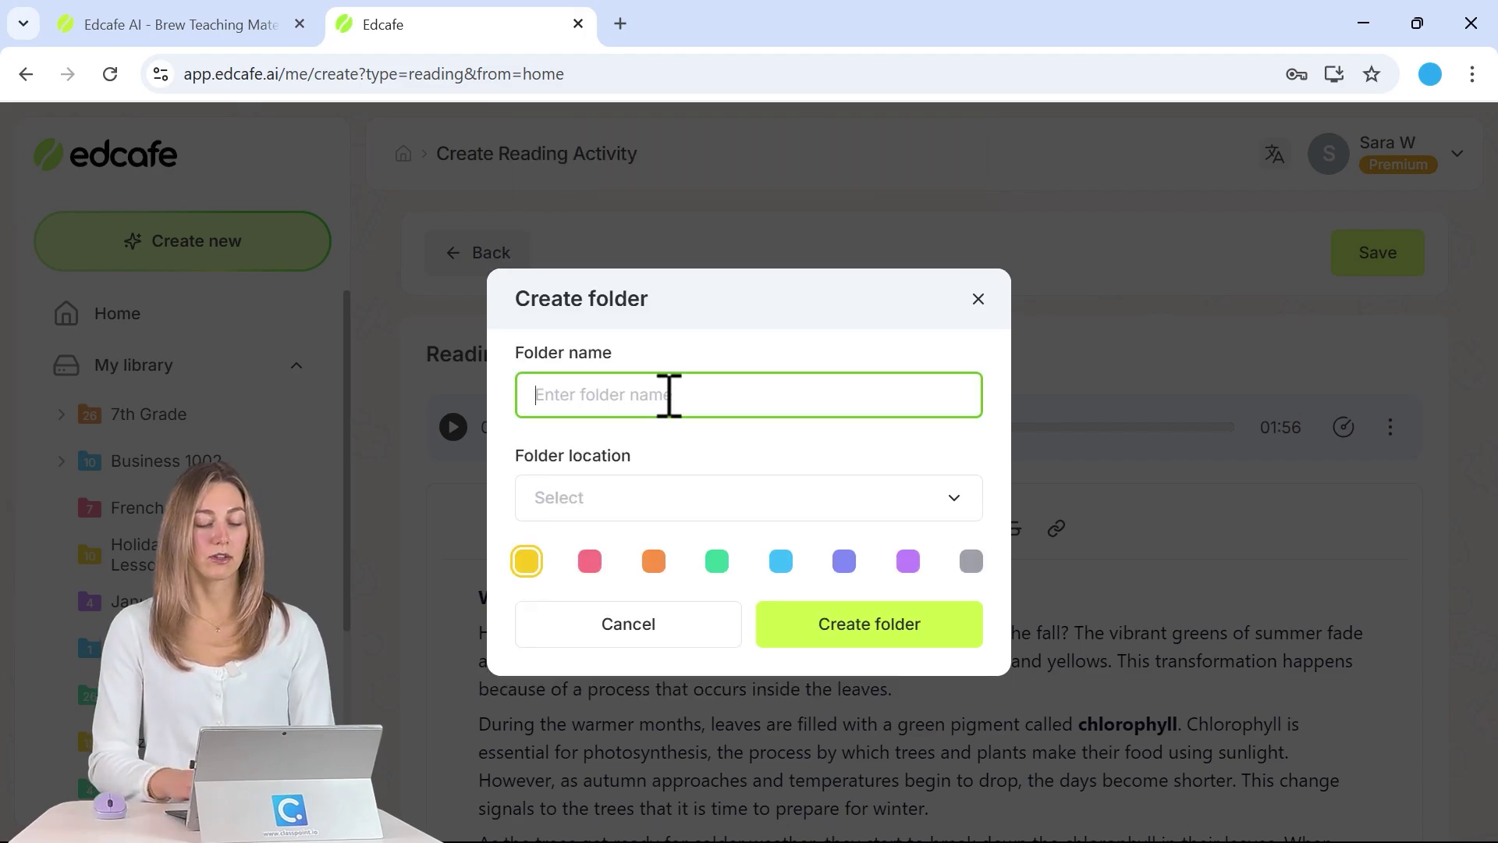
type("5th Grade")
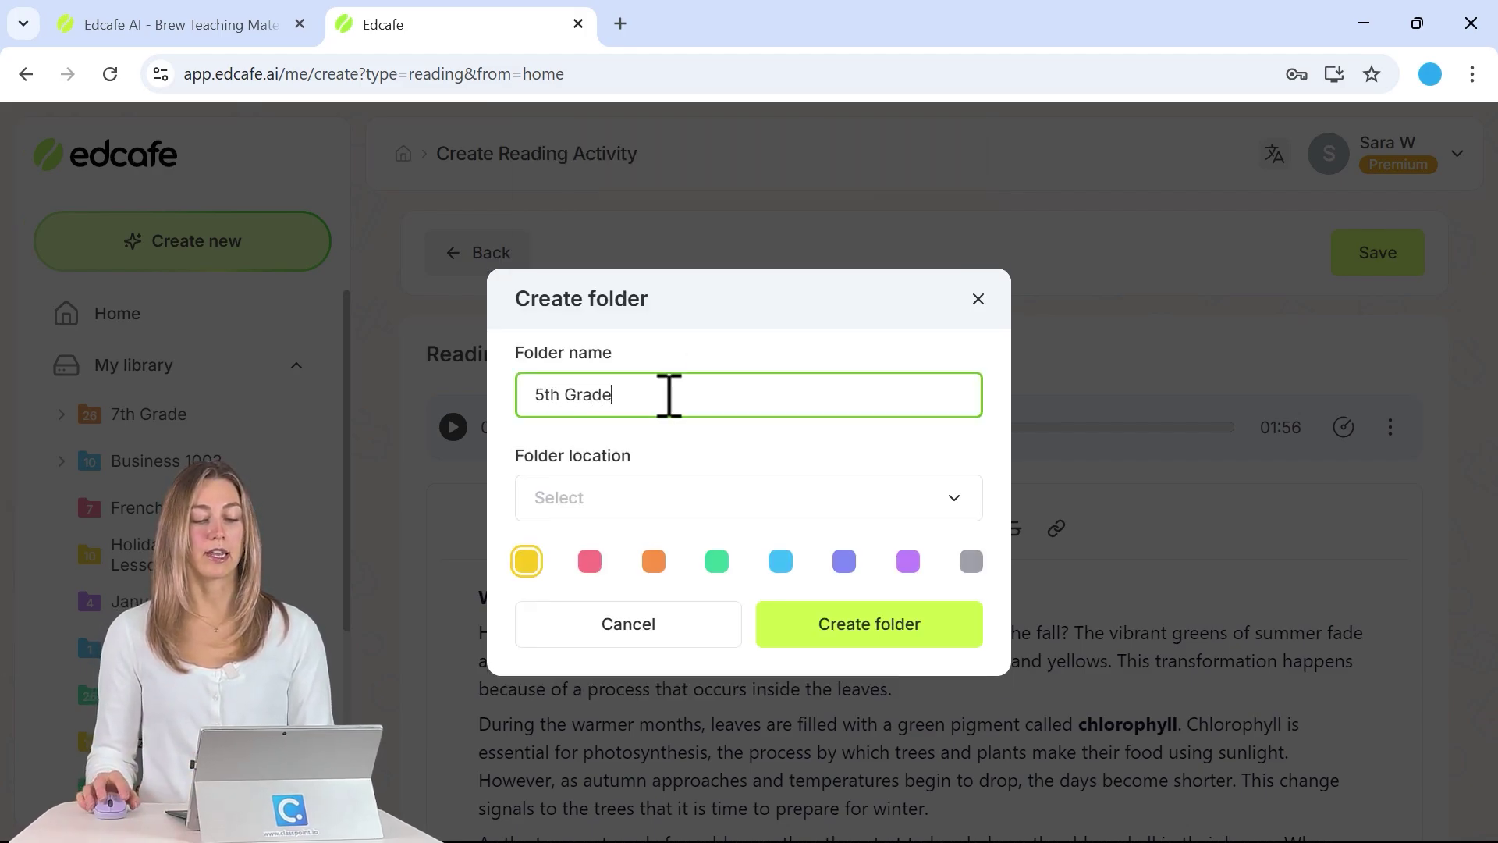
left_click(716, 561)
left_click(706, 499)
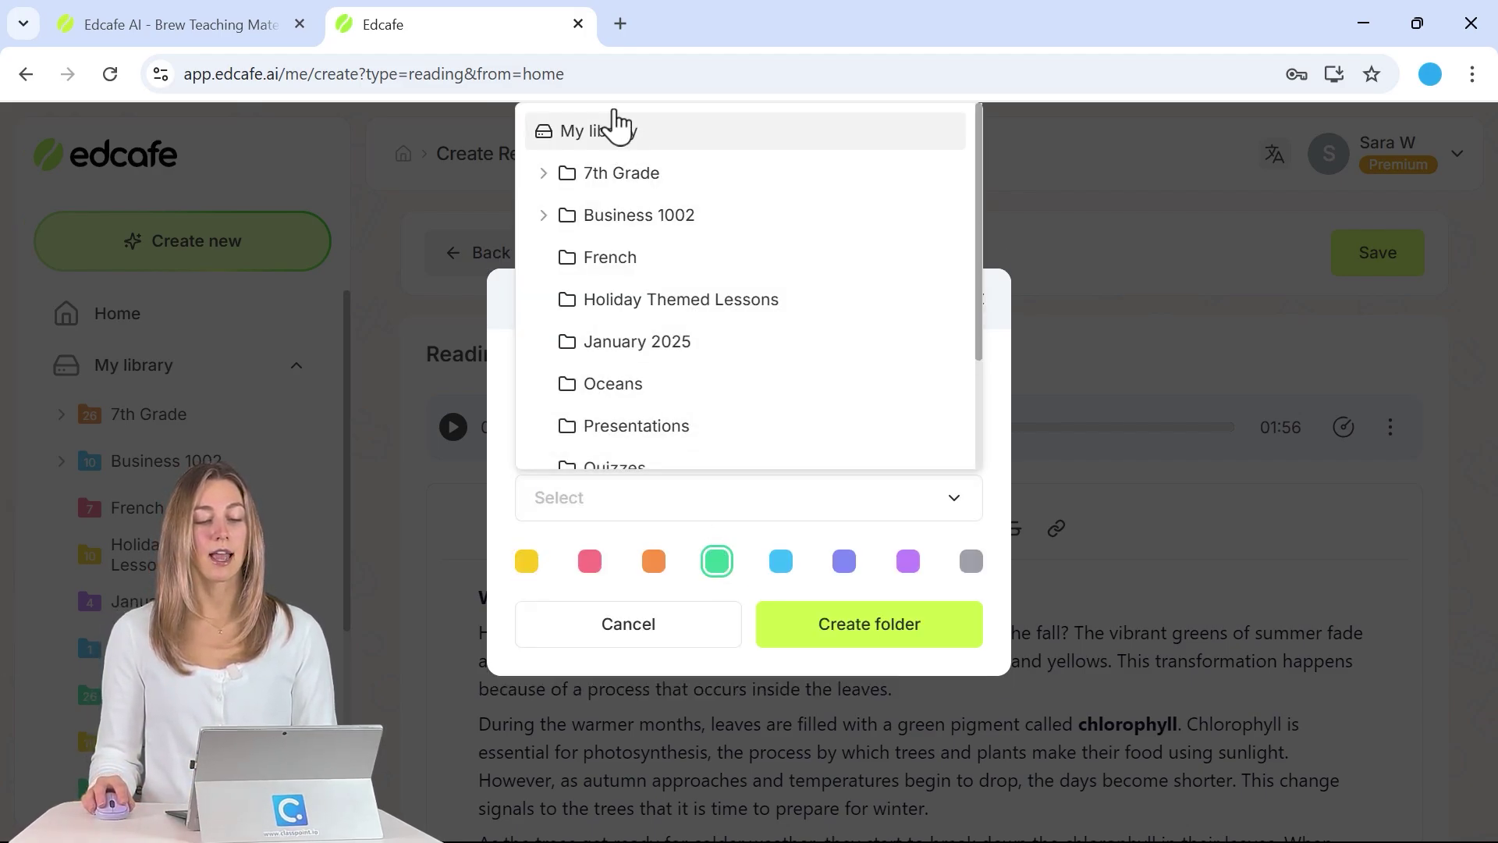
left_click(615, 131)
left_click(853, 642)
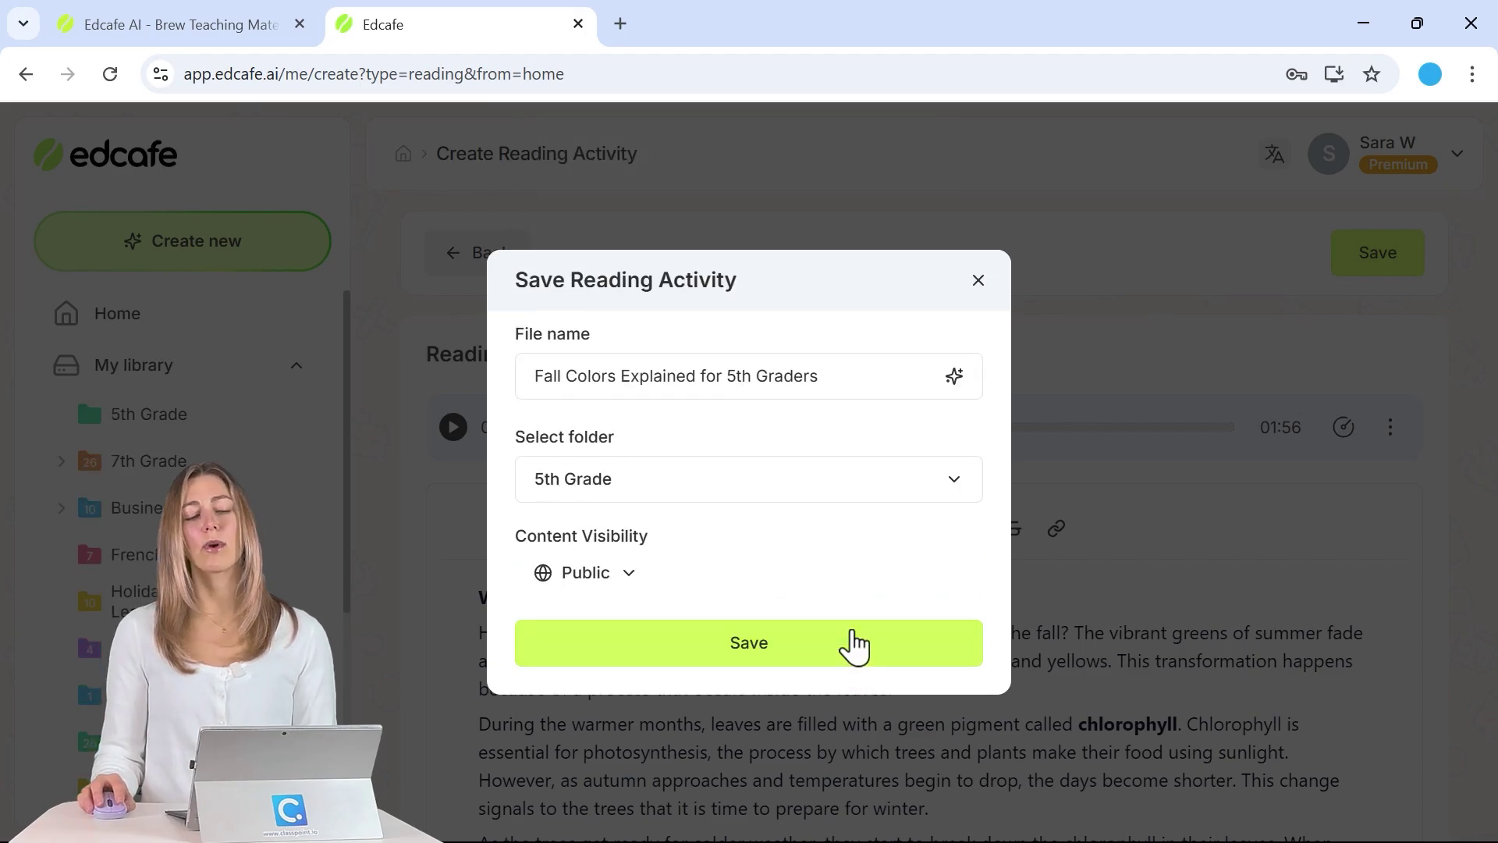
Step: Save the activity, copy its assignment link, and paste it into a new browser tab
left_click(843, 652)
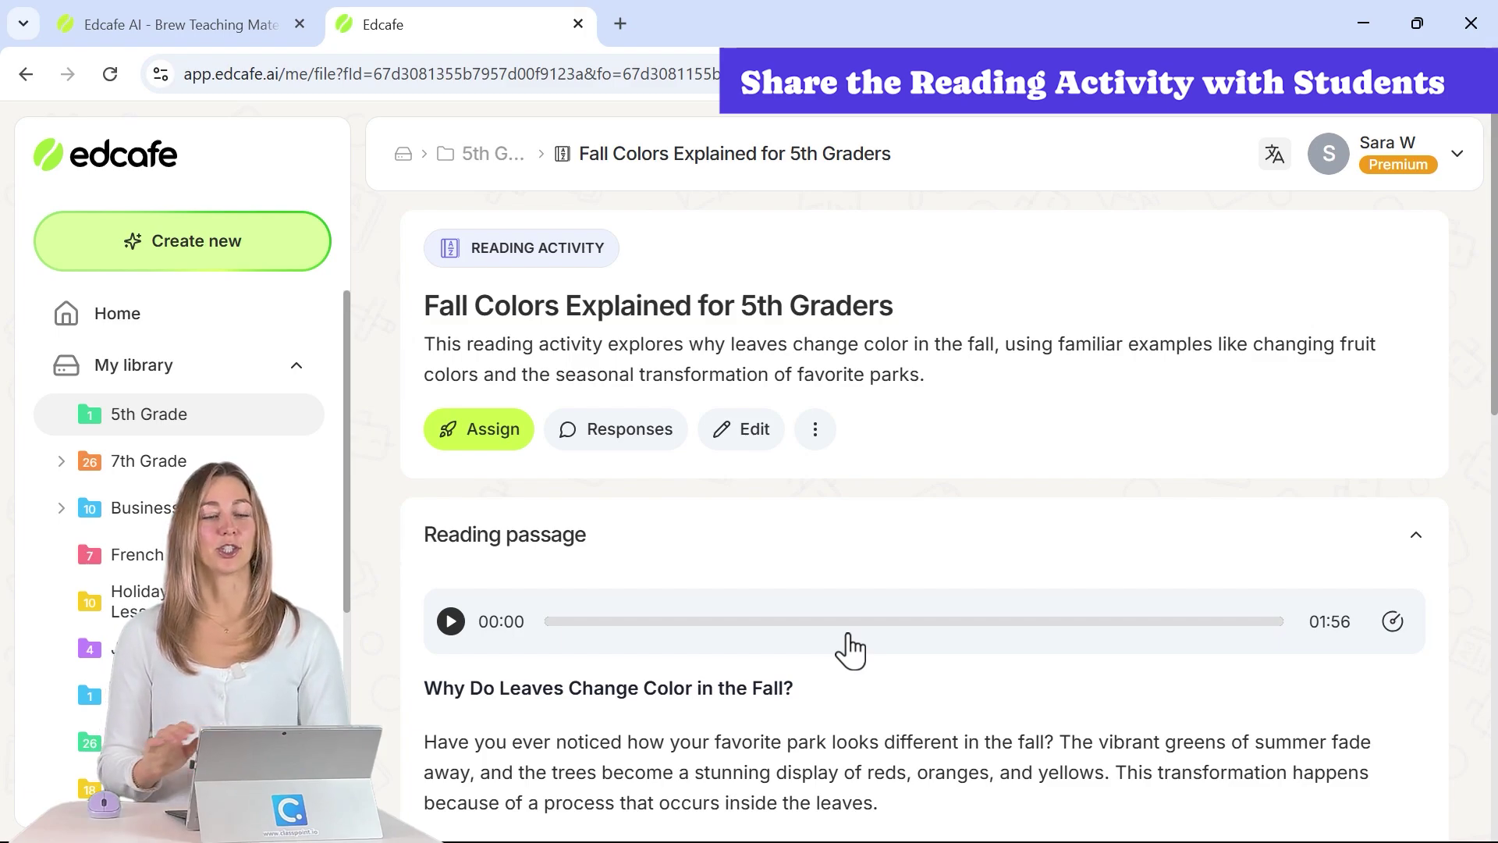
left_click(490, 453)
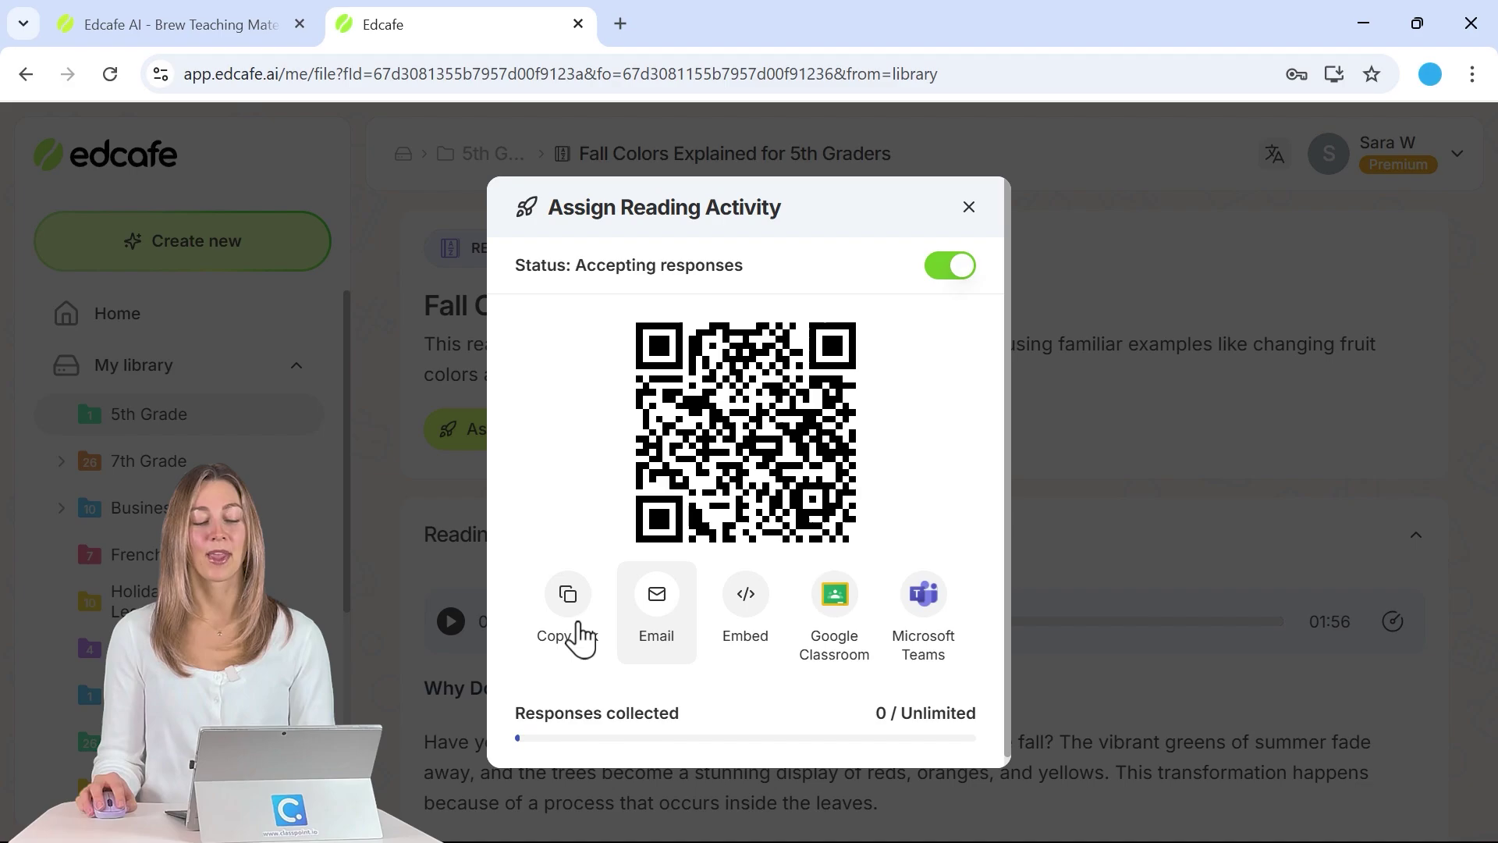
left_click(568, 634)
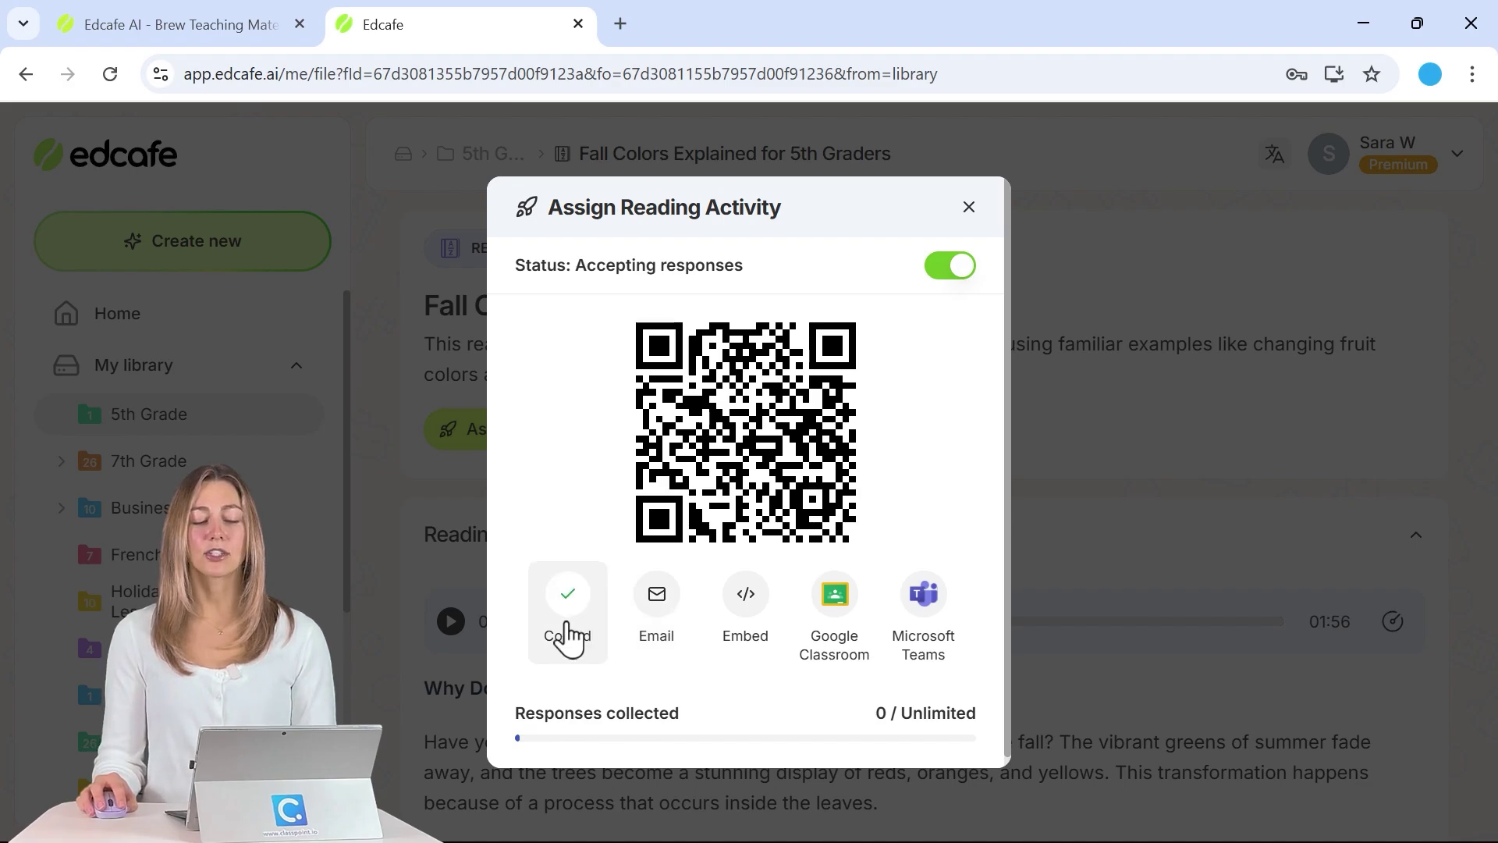
left_click(621, 24)
key("ctrl+v")
Step: Load the activity link as a student, enter a name, and start the Fall Colors quiz
key("Return")
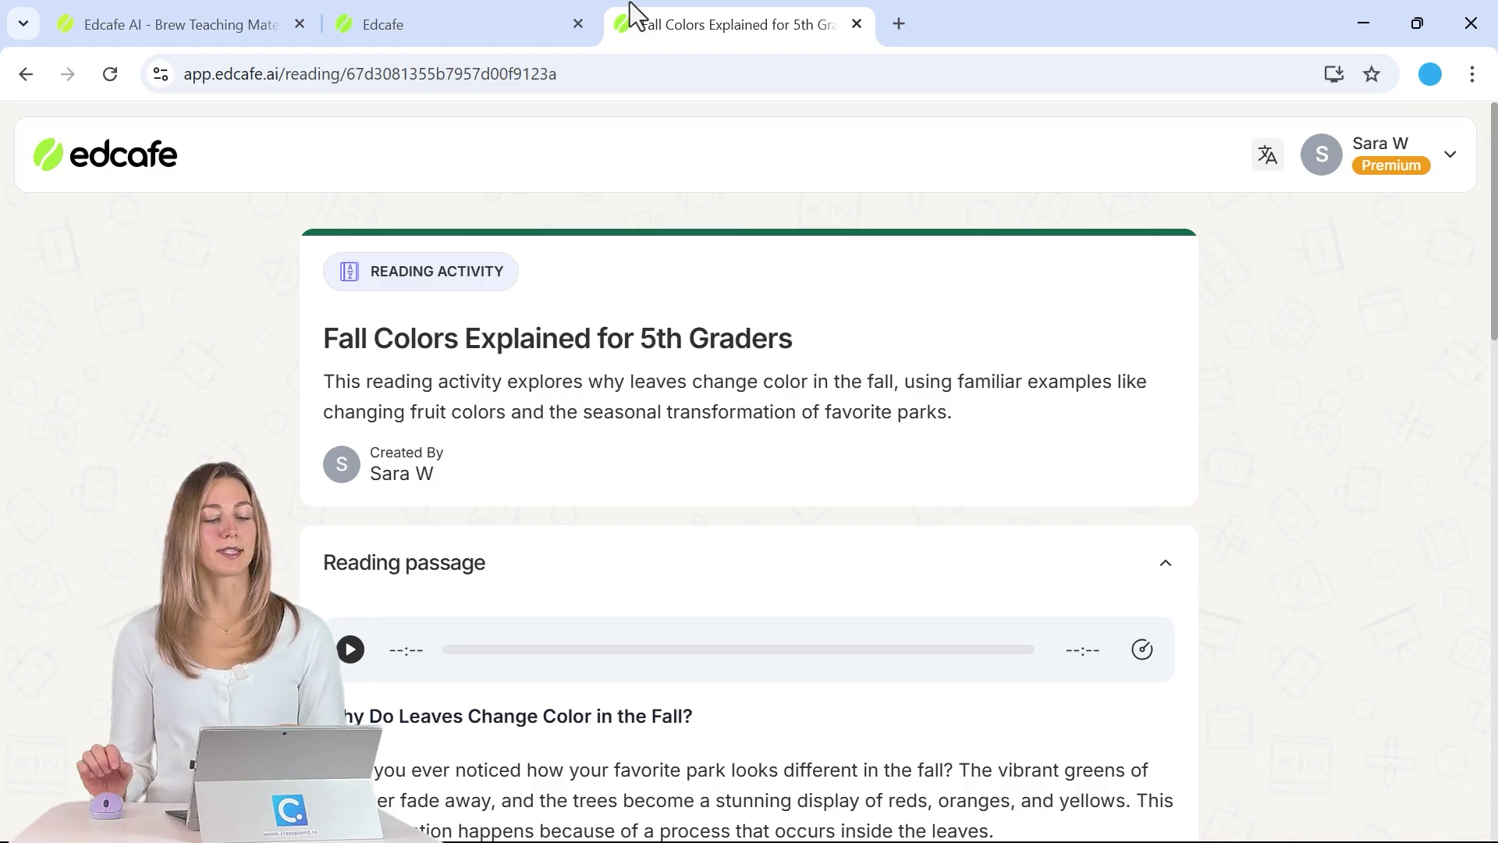
scroll(676, 222, "down", 3)
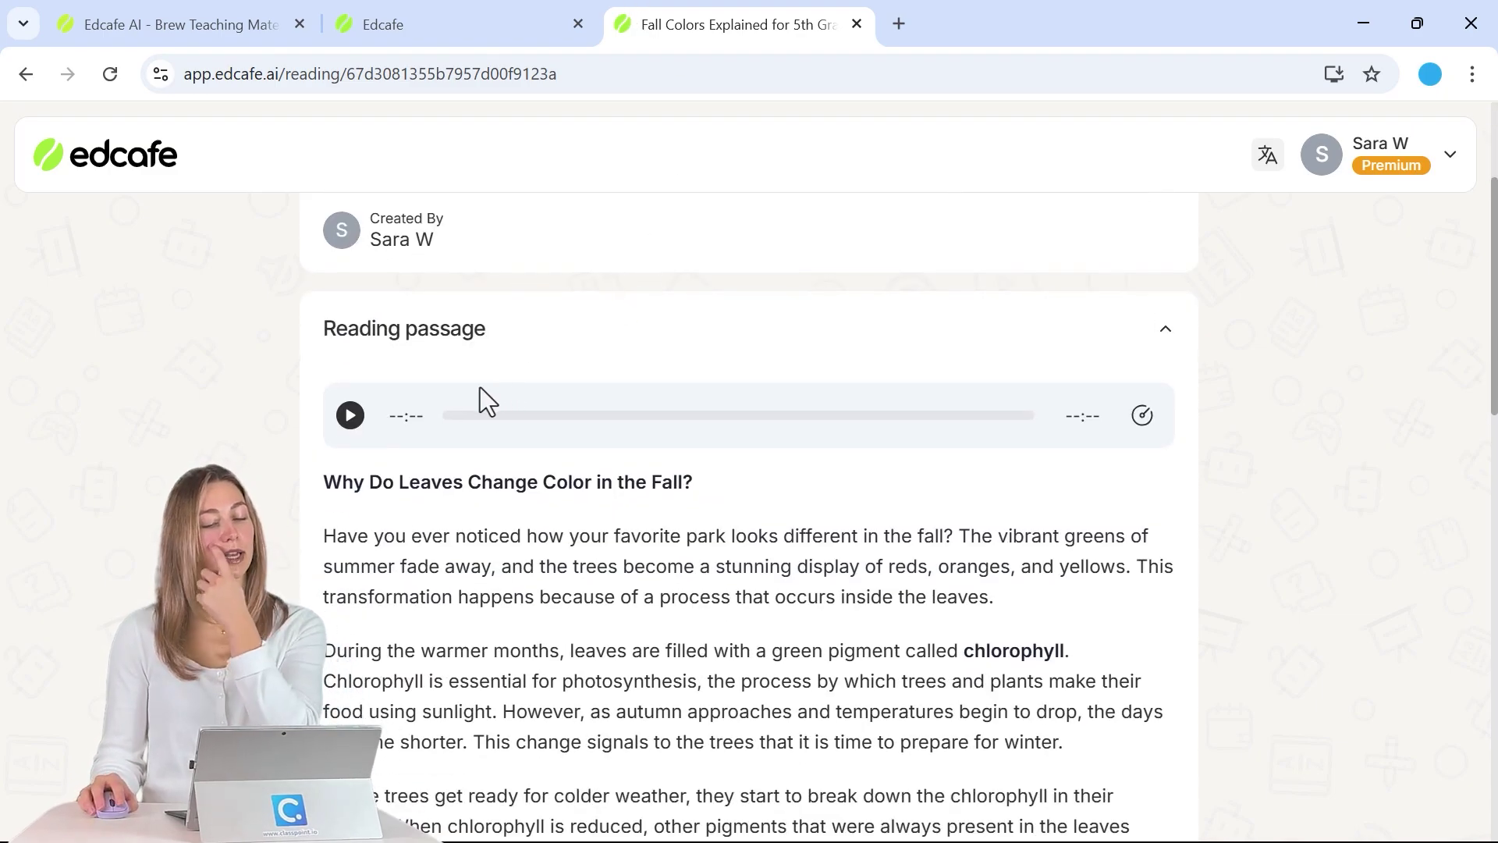
scroll(502, 414, "down", 10)
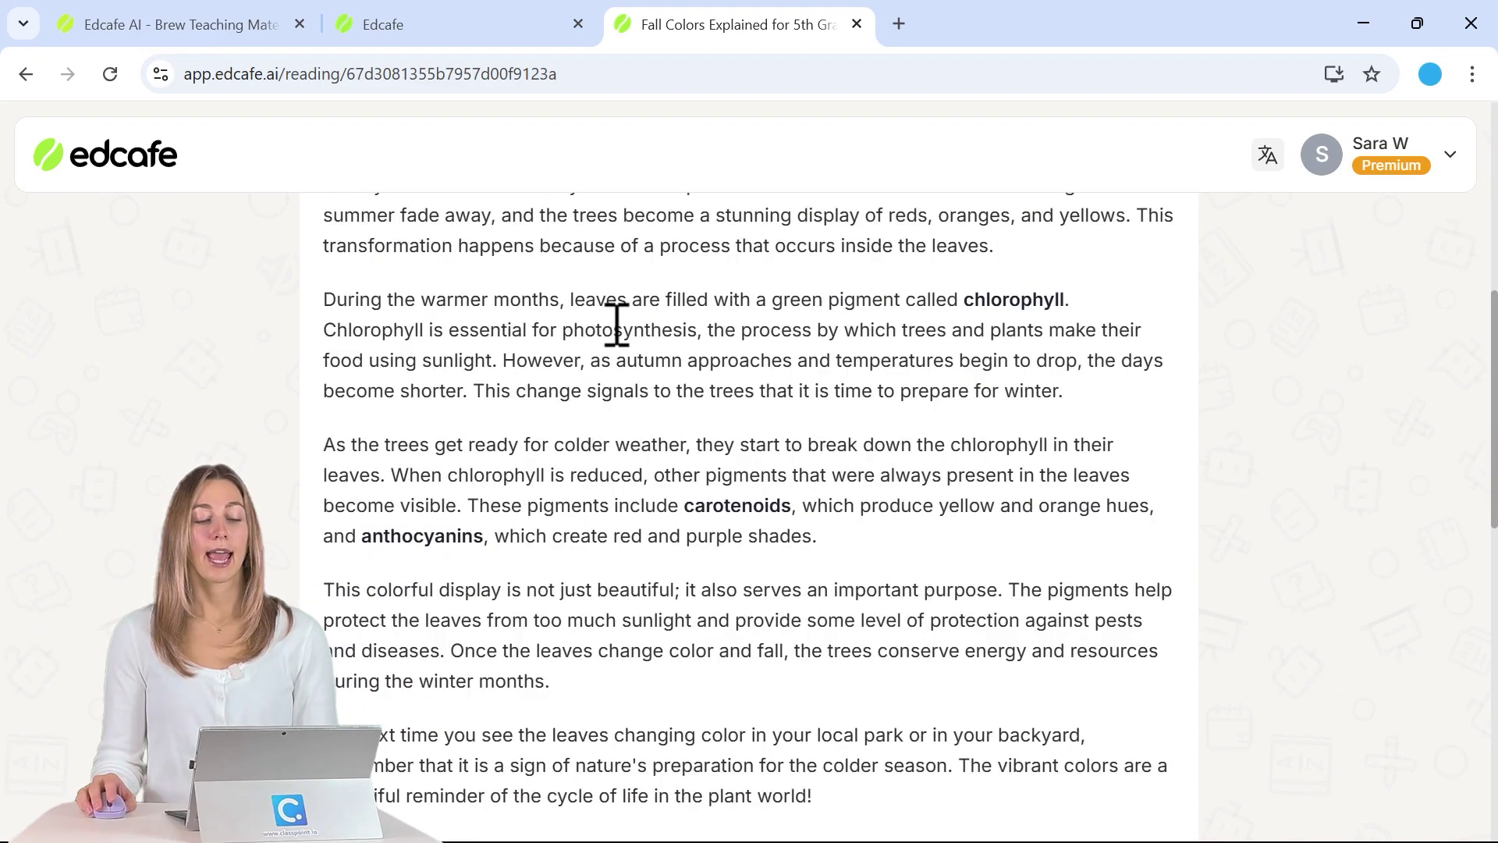
scroll(628, 371, "down", 6)
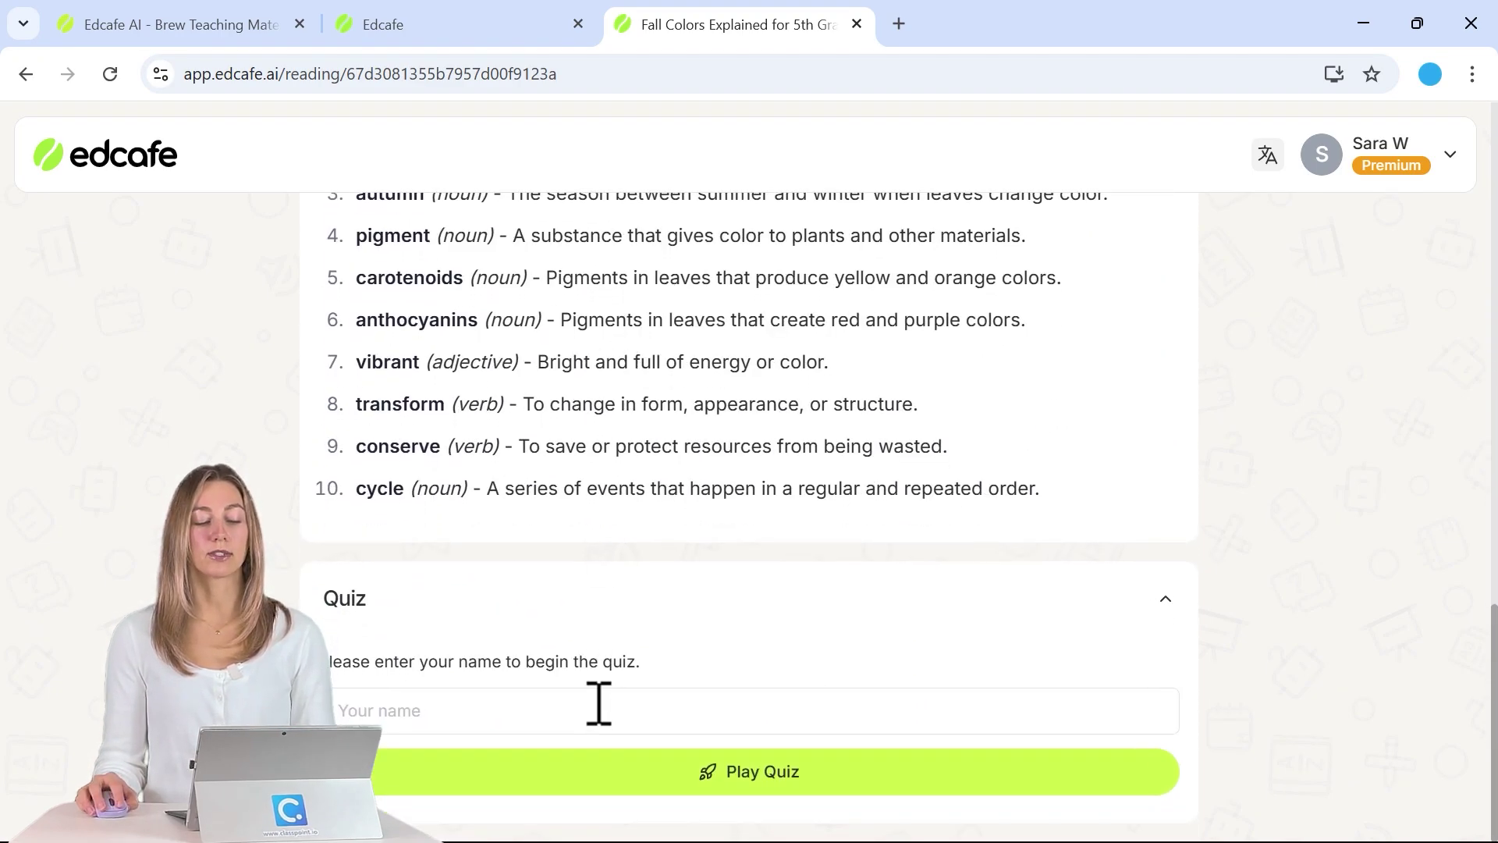
left_click(598, 704)
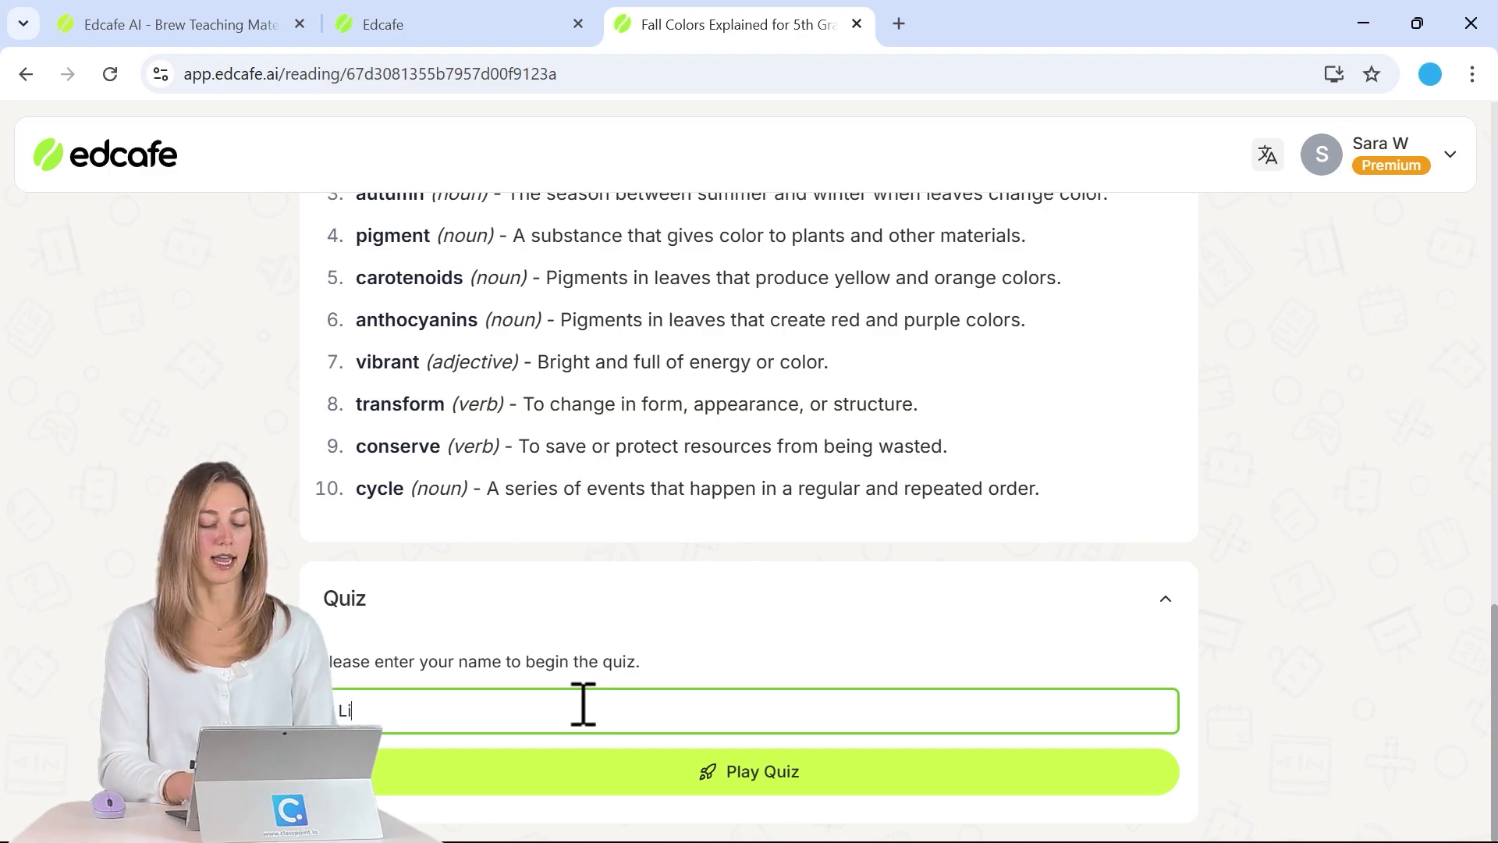
left_click(671, 788)
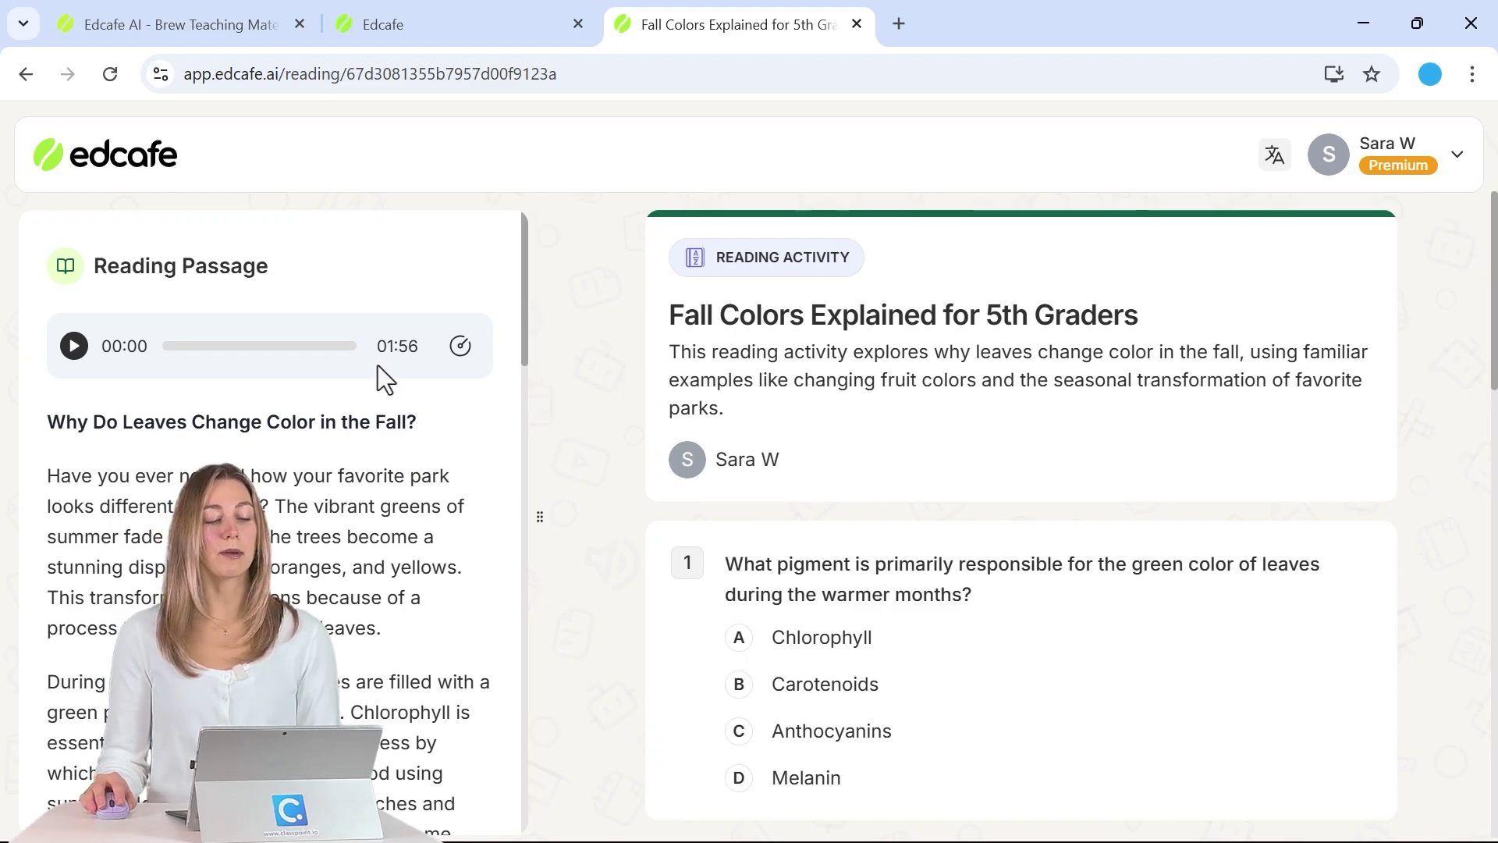
Step: Widen the reading passage and answer questions 1–3: Chlorophyll, Green and blue, option A
scroll(378, 382, "down", 5)
scroll(381, 398, "down", 8)
left_click_drag(537, 515, 652, 512)
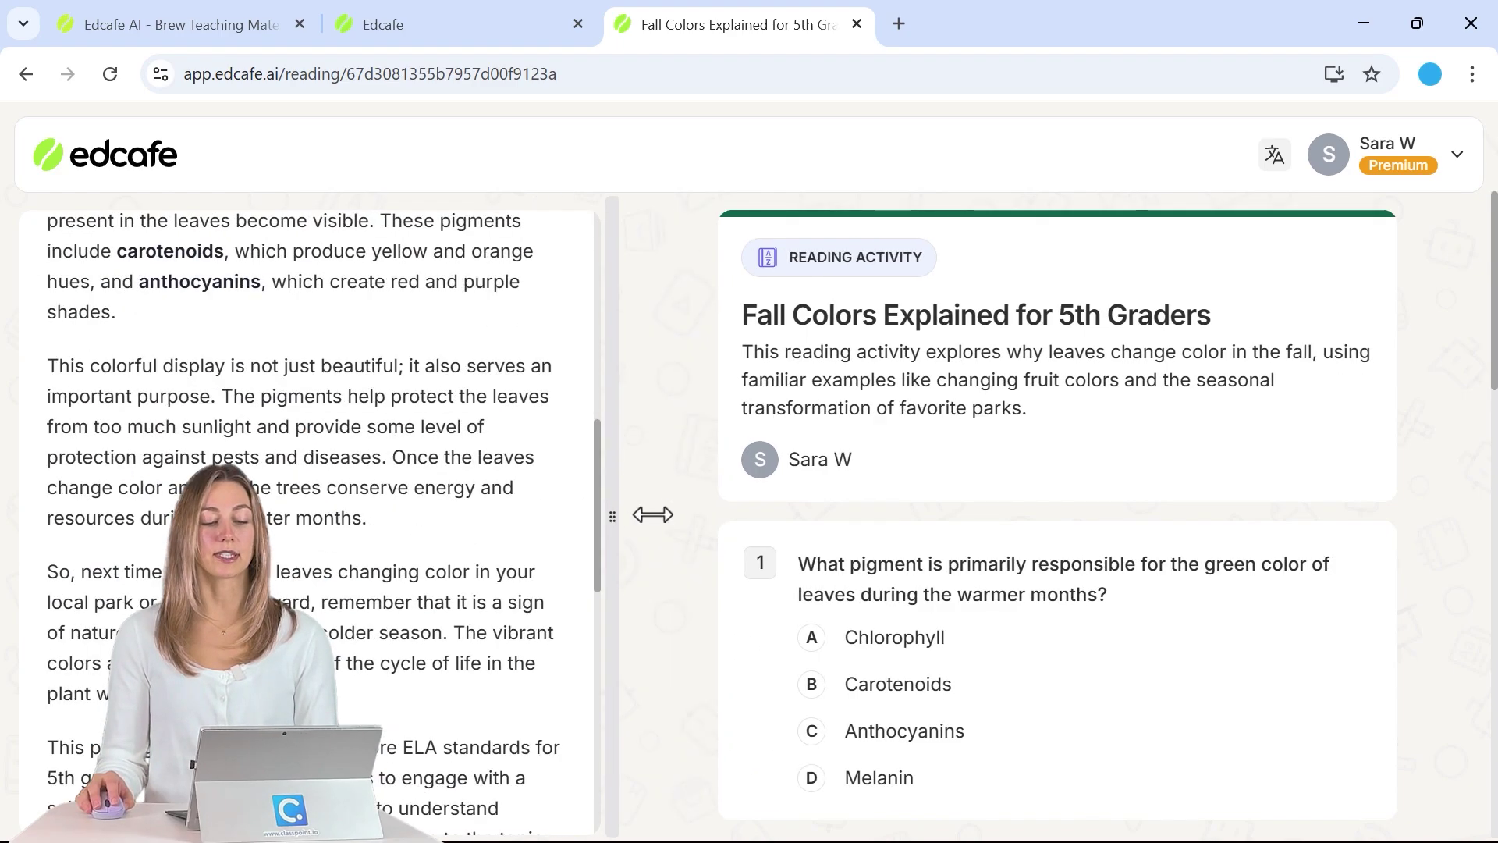
scroll(469, 482, "up", 10)
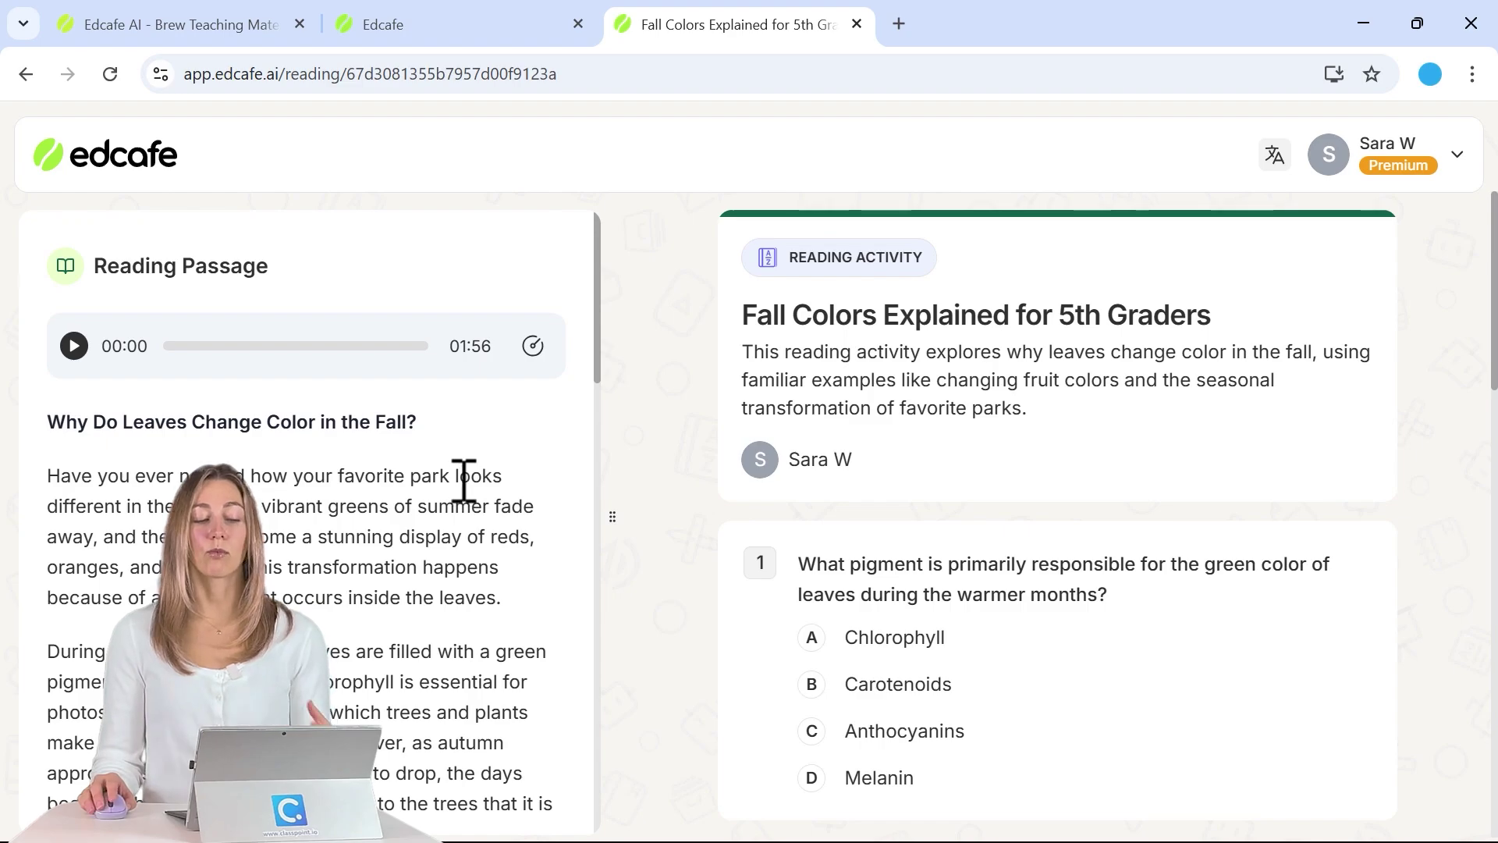
scroll(1038, 442, "down", 3)
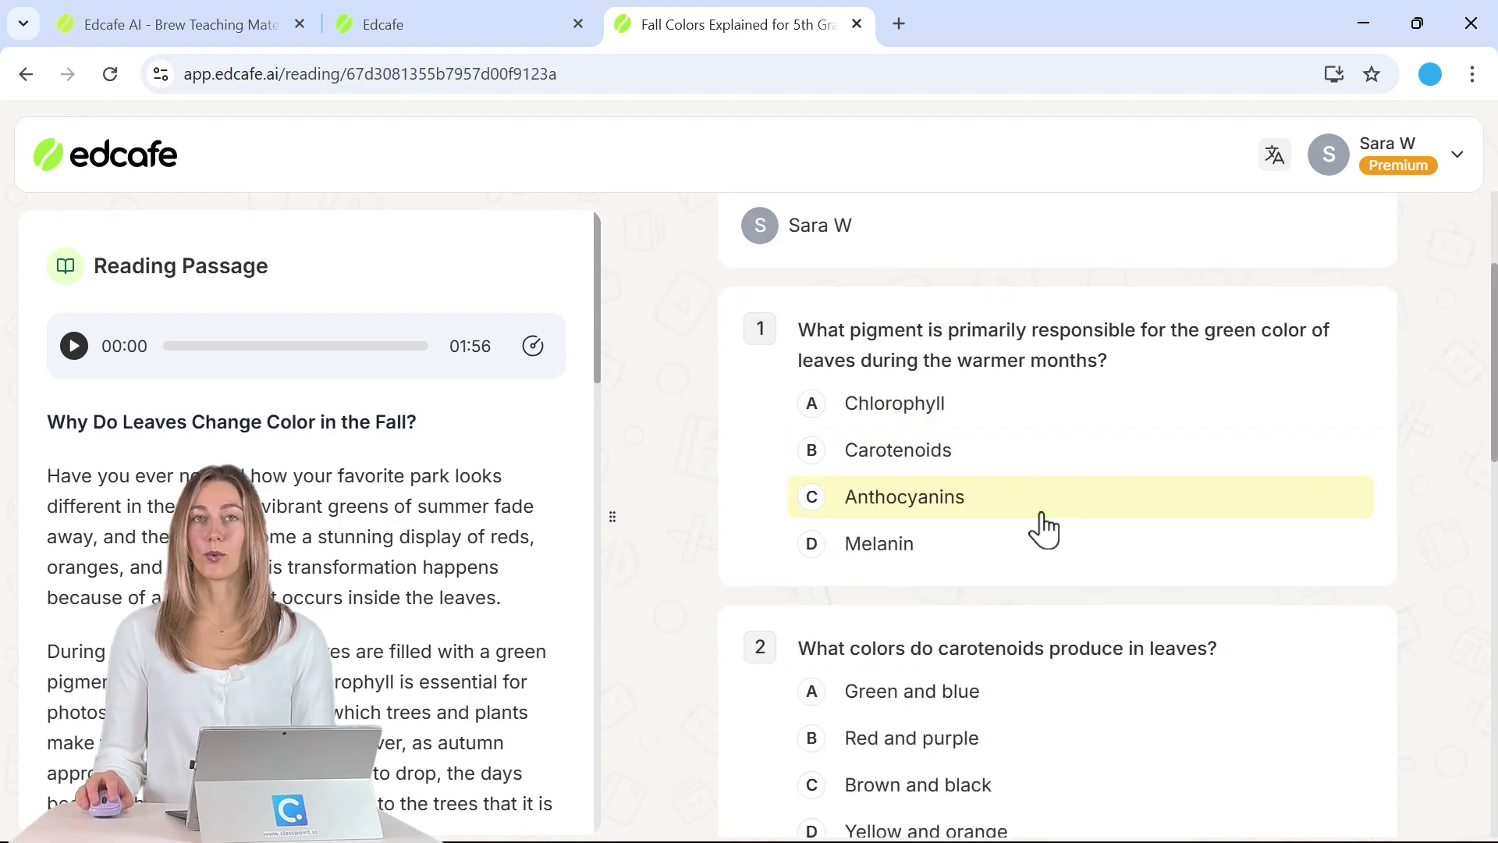
left_click(977, 412)
left_click(1004, 691)
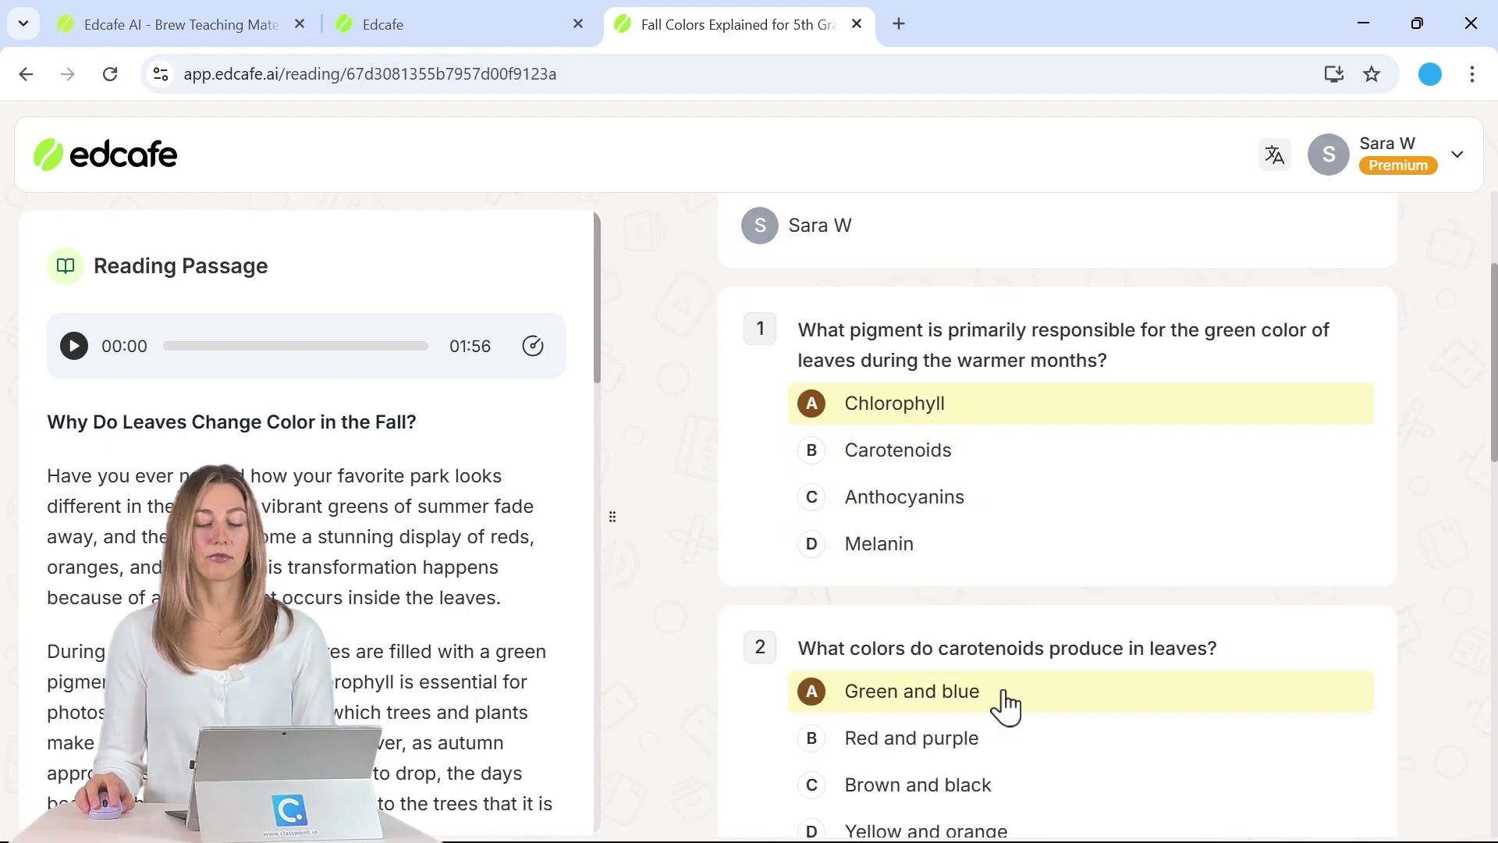
scroll(1005, 702, "down", 5)
left_click(994, 628)
Step: Answer question 5 with 'It increases in quantity' and write question 6's chlorophyll explanation
scroll(1000, 662, "down", 10)
left_click(996, 431)
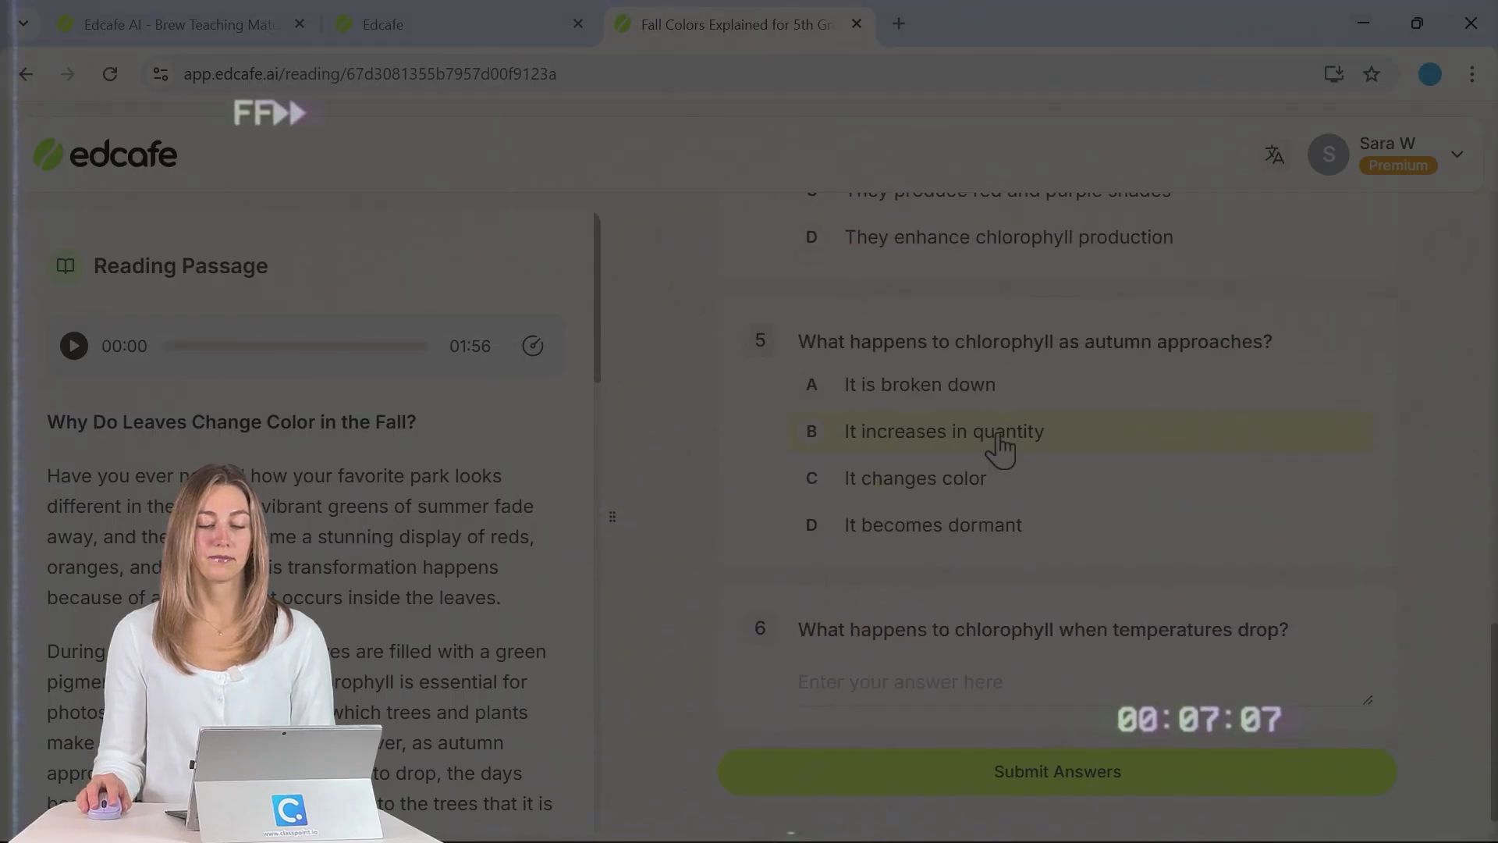
left_click(903, 678)
type("As temperatures drop in the fall, chlorophyll production in leaves slows and eventually stops")
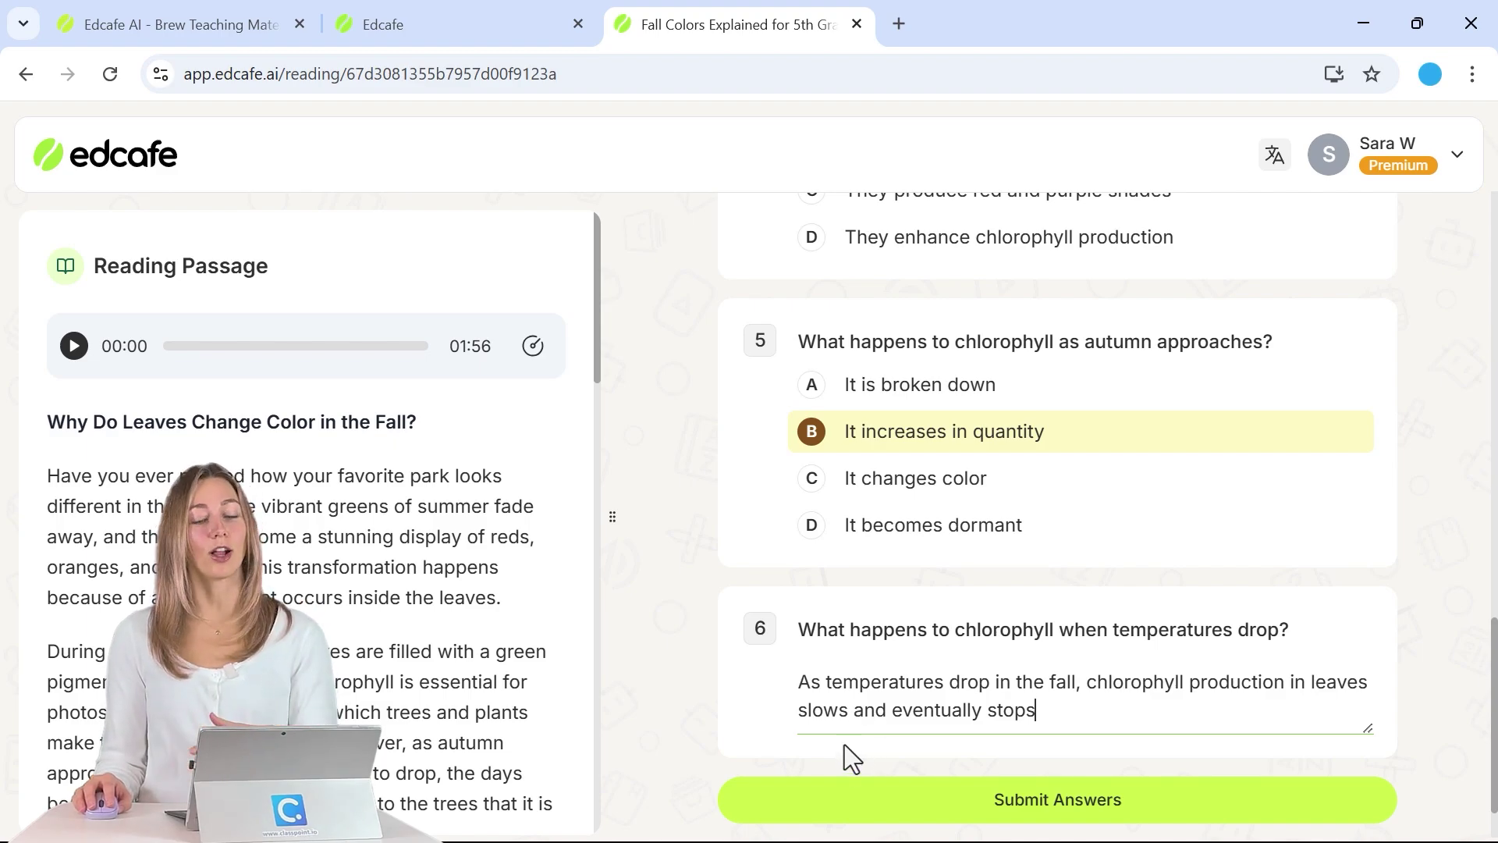
left_click(924, 800)
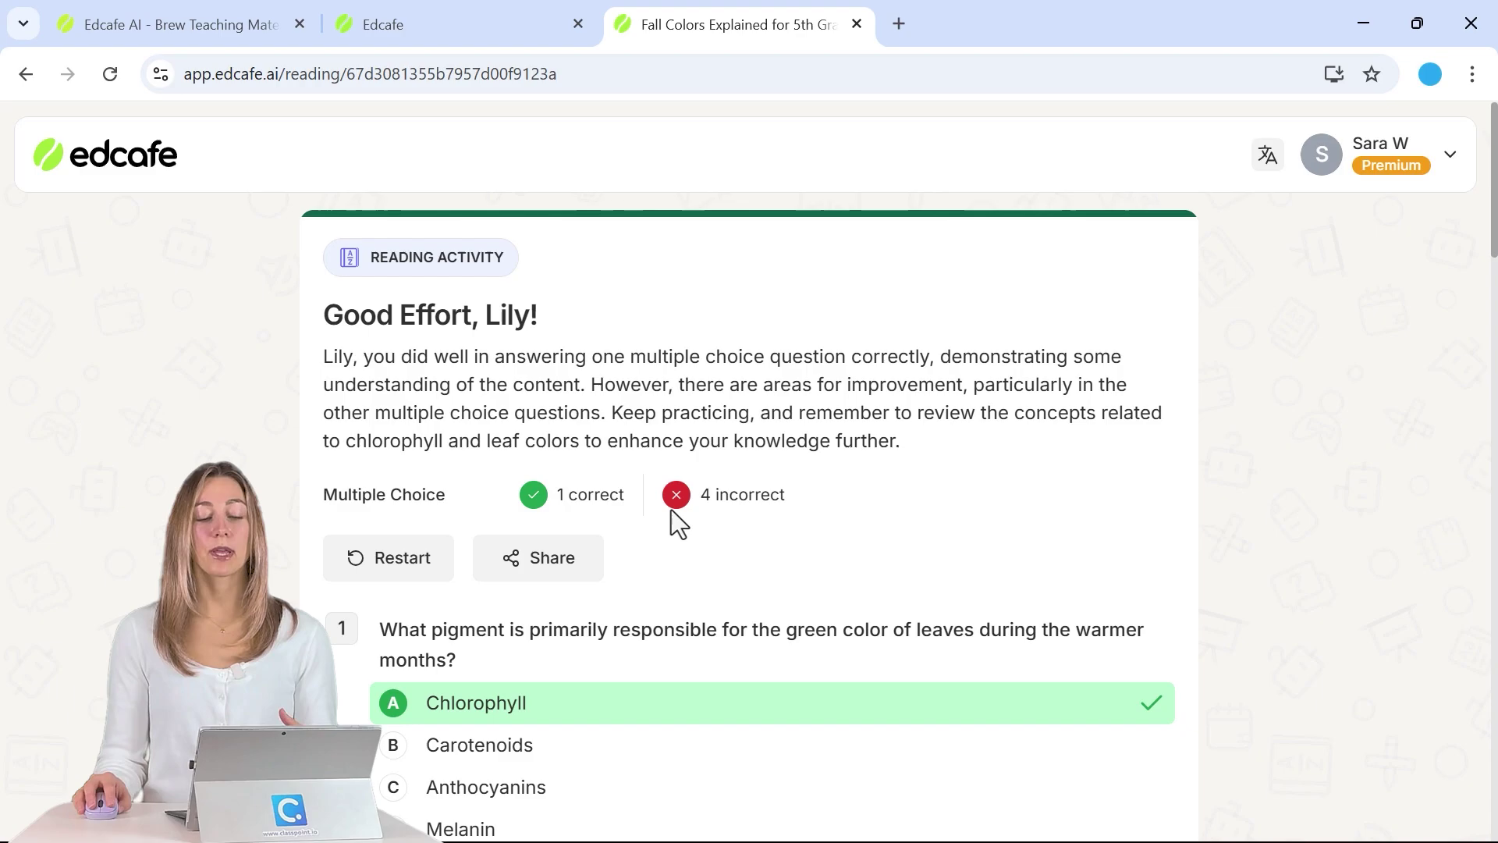
scroll(827, 435, "down", 3)
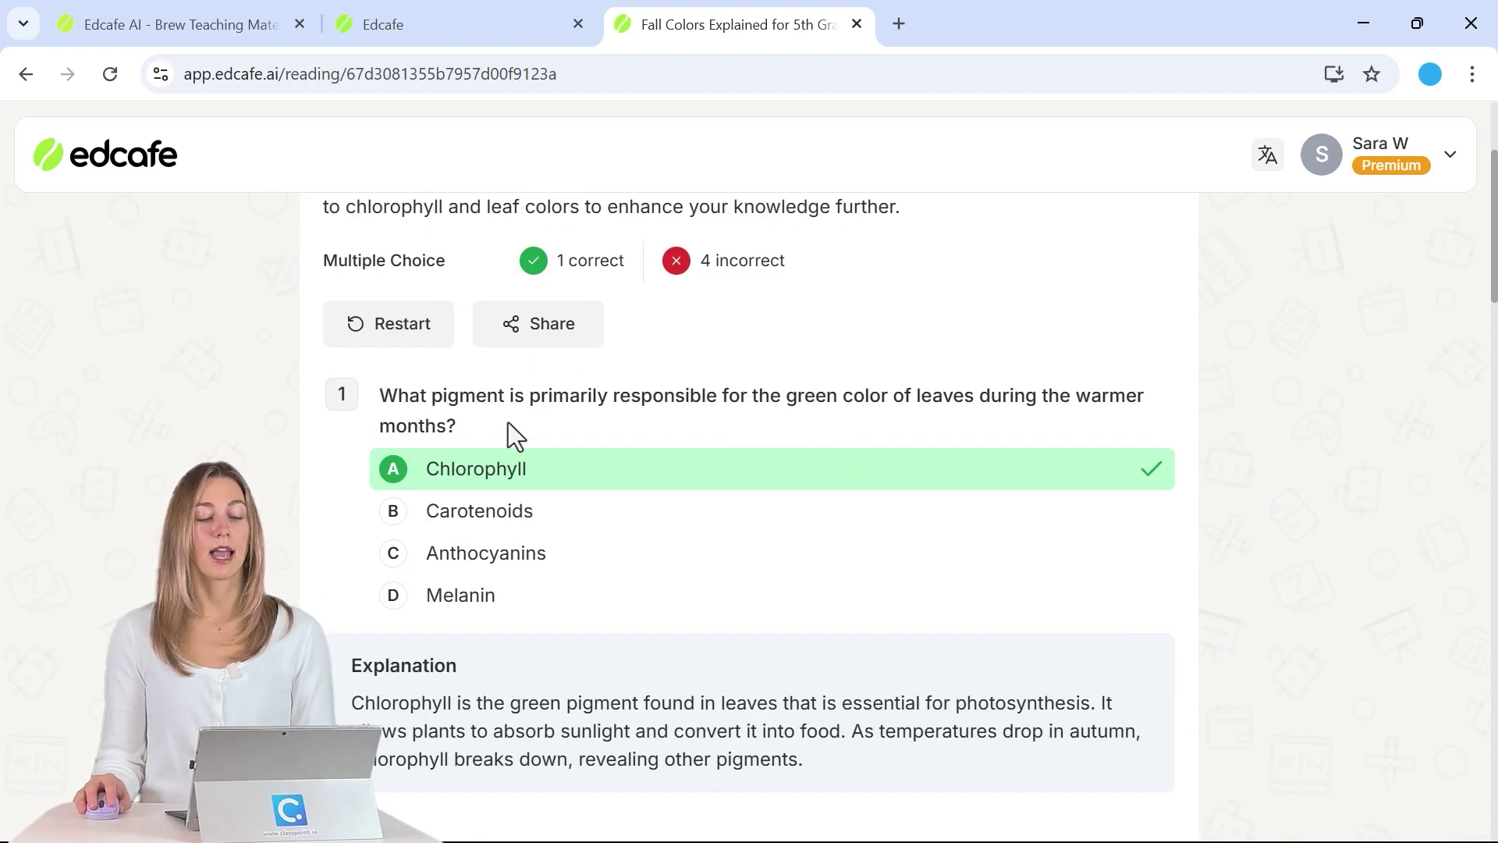
scroll(521, 494, "down", 1)
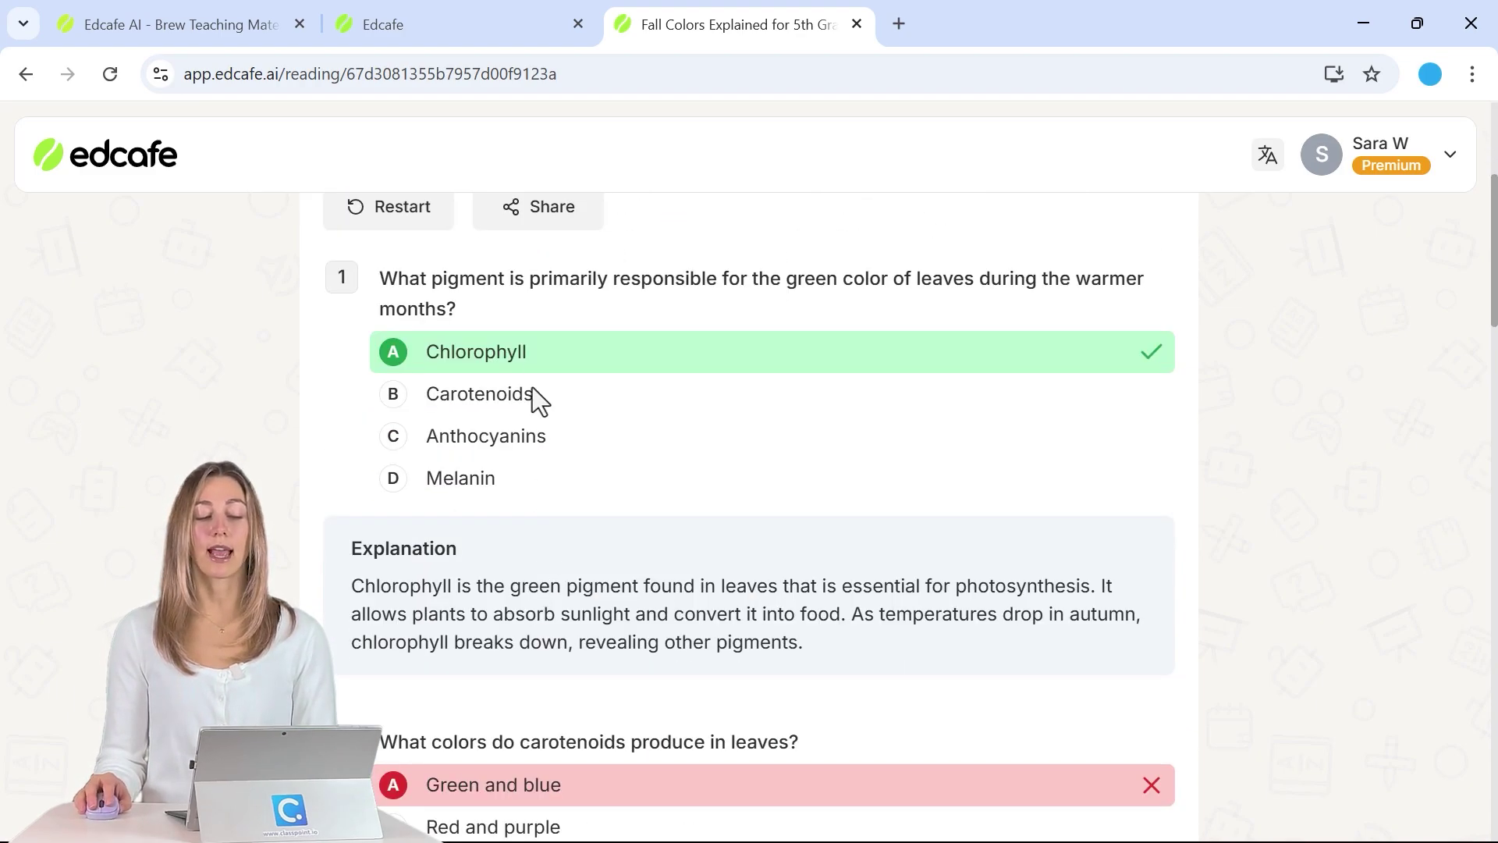
scroll(536, 547, "down", 4)
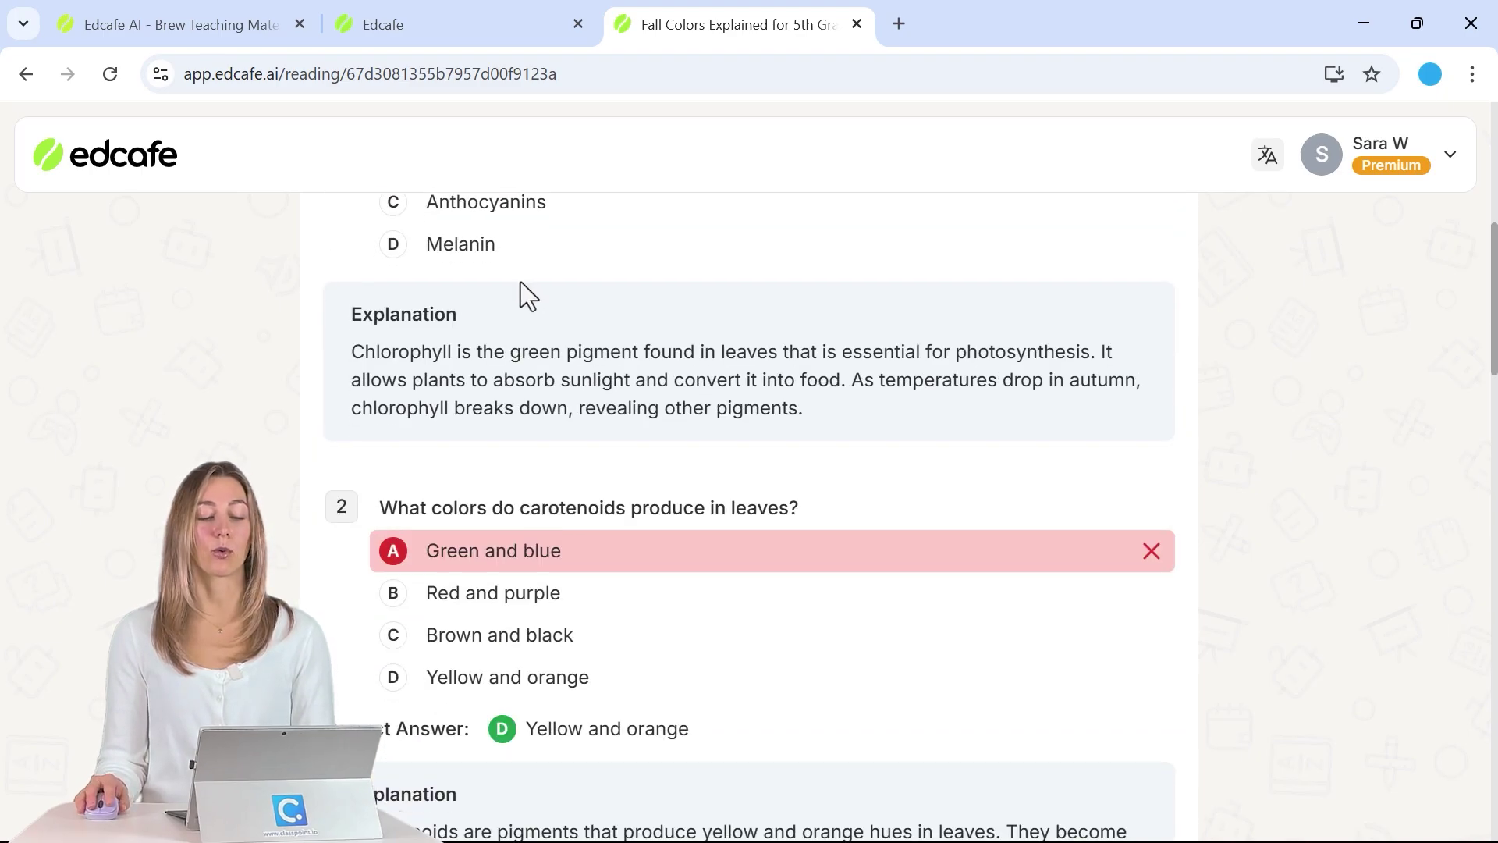
scroll(533, 401, "down", 1)
scroll(584, 597, "down", 12)
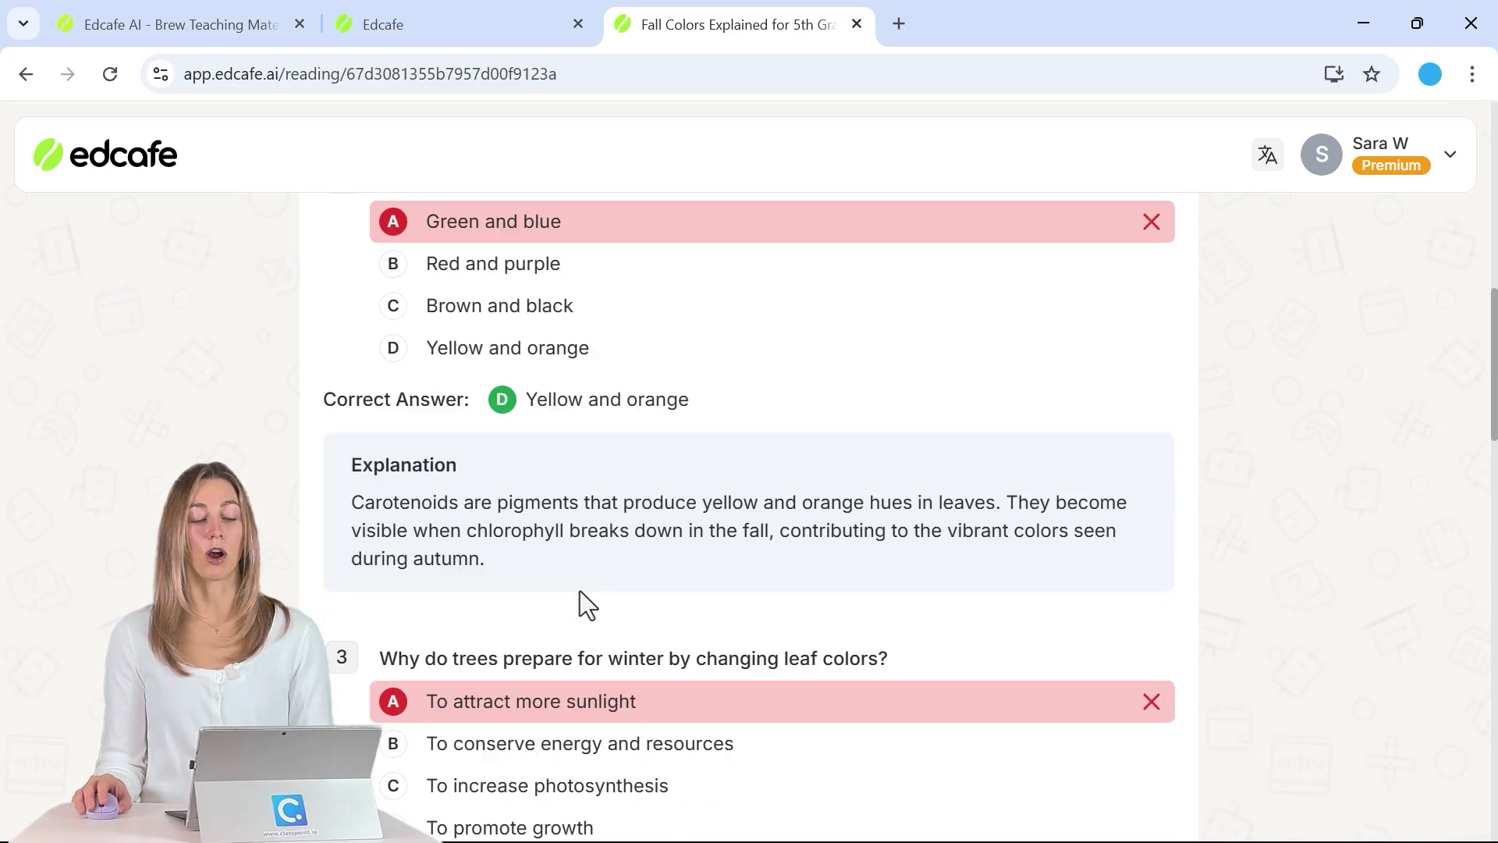
scroll(584, 601, "down", 8)
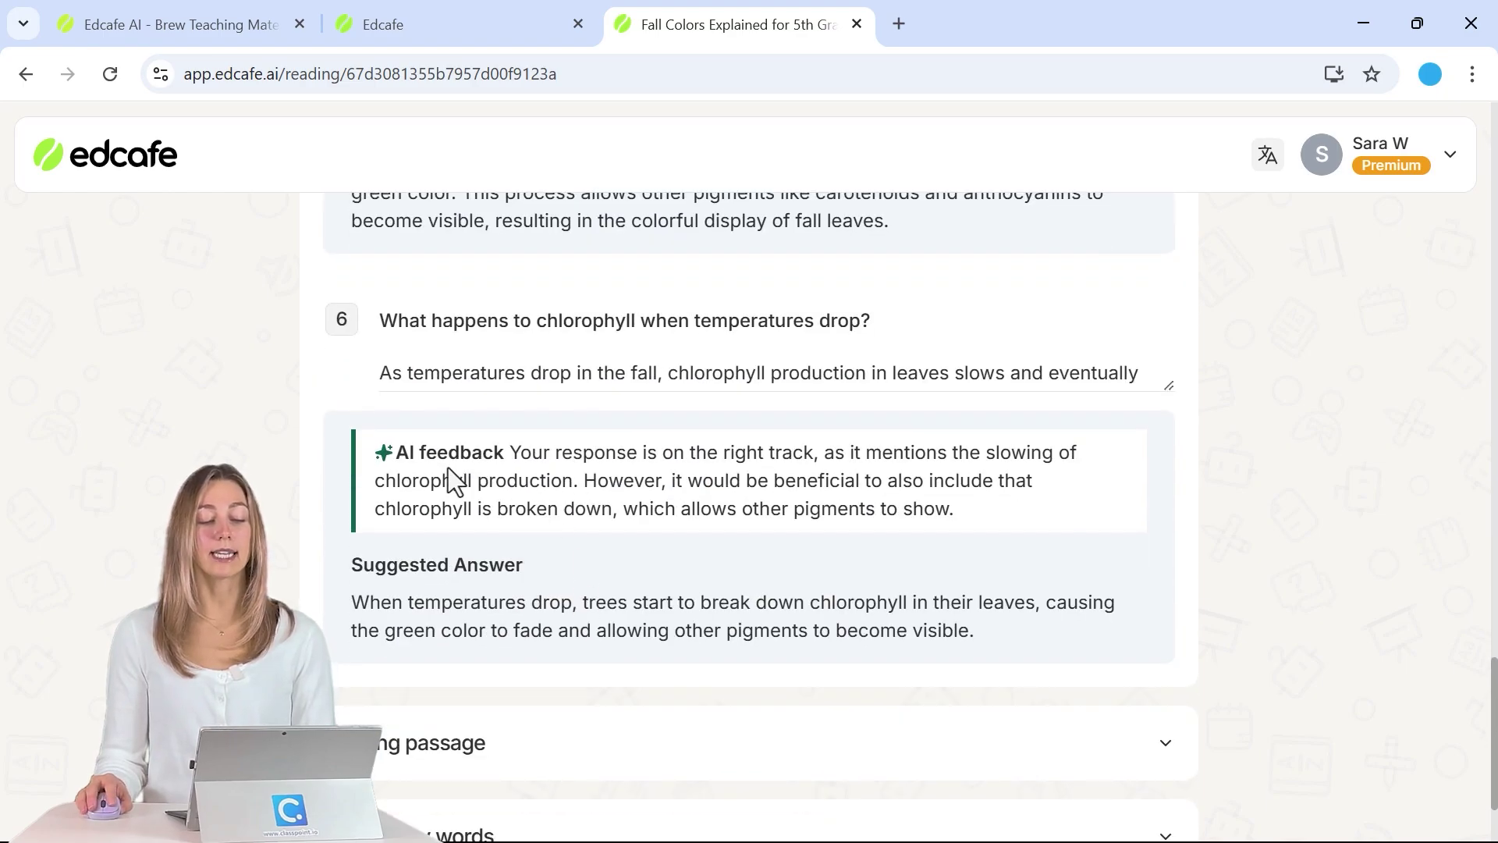
left_click_drag(374, 459, 967, 526)
left_click(910, 495)
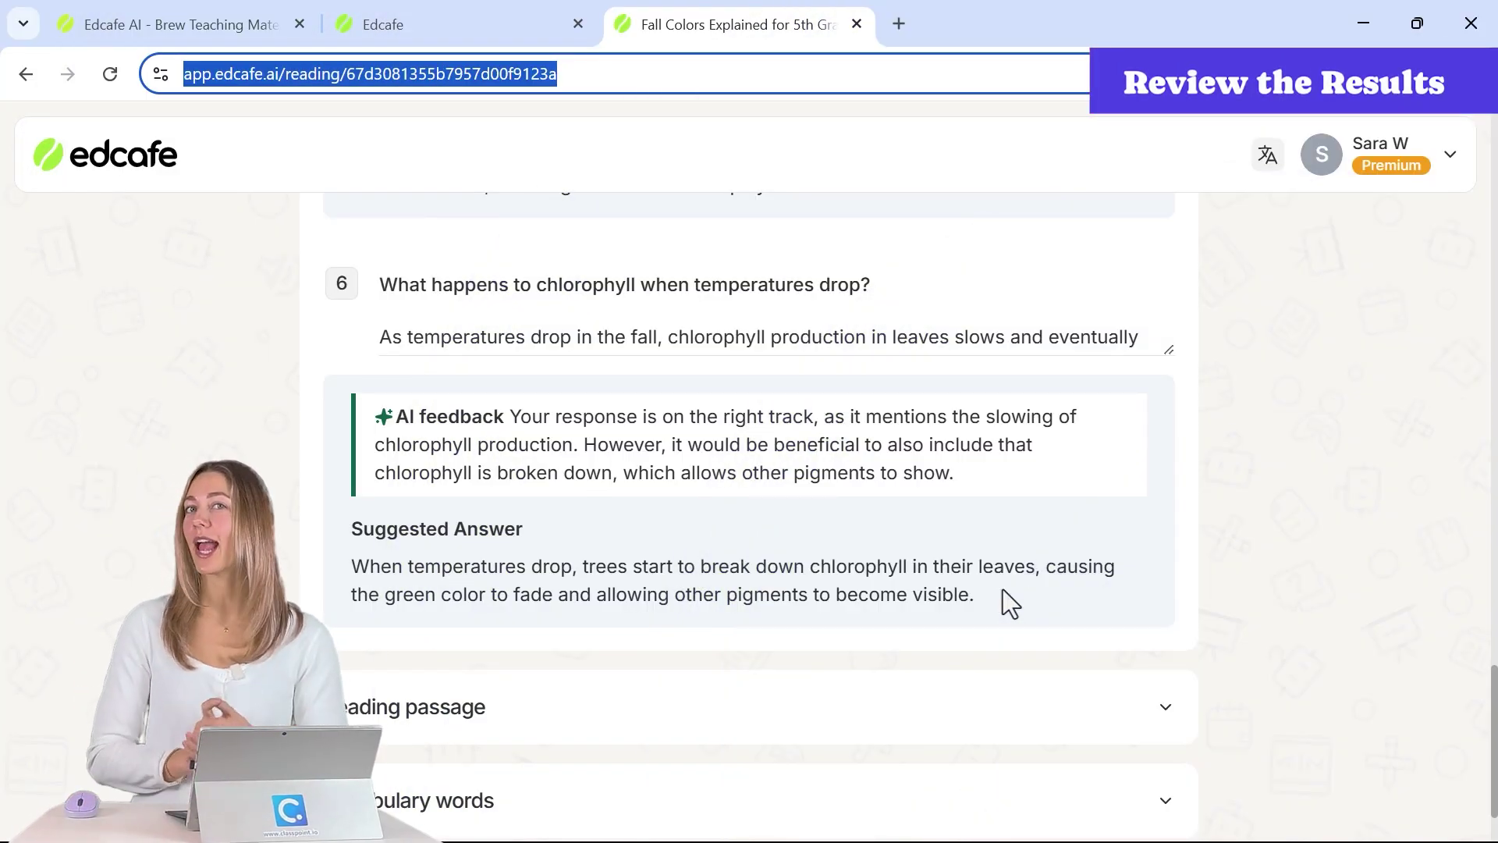
Step: Return to the activity's library page, dismiss the Assign dialog, and open its Responses (3) report
left_click(429, 24)
left_click(969, 212)
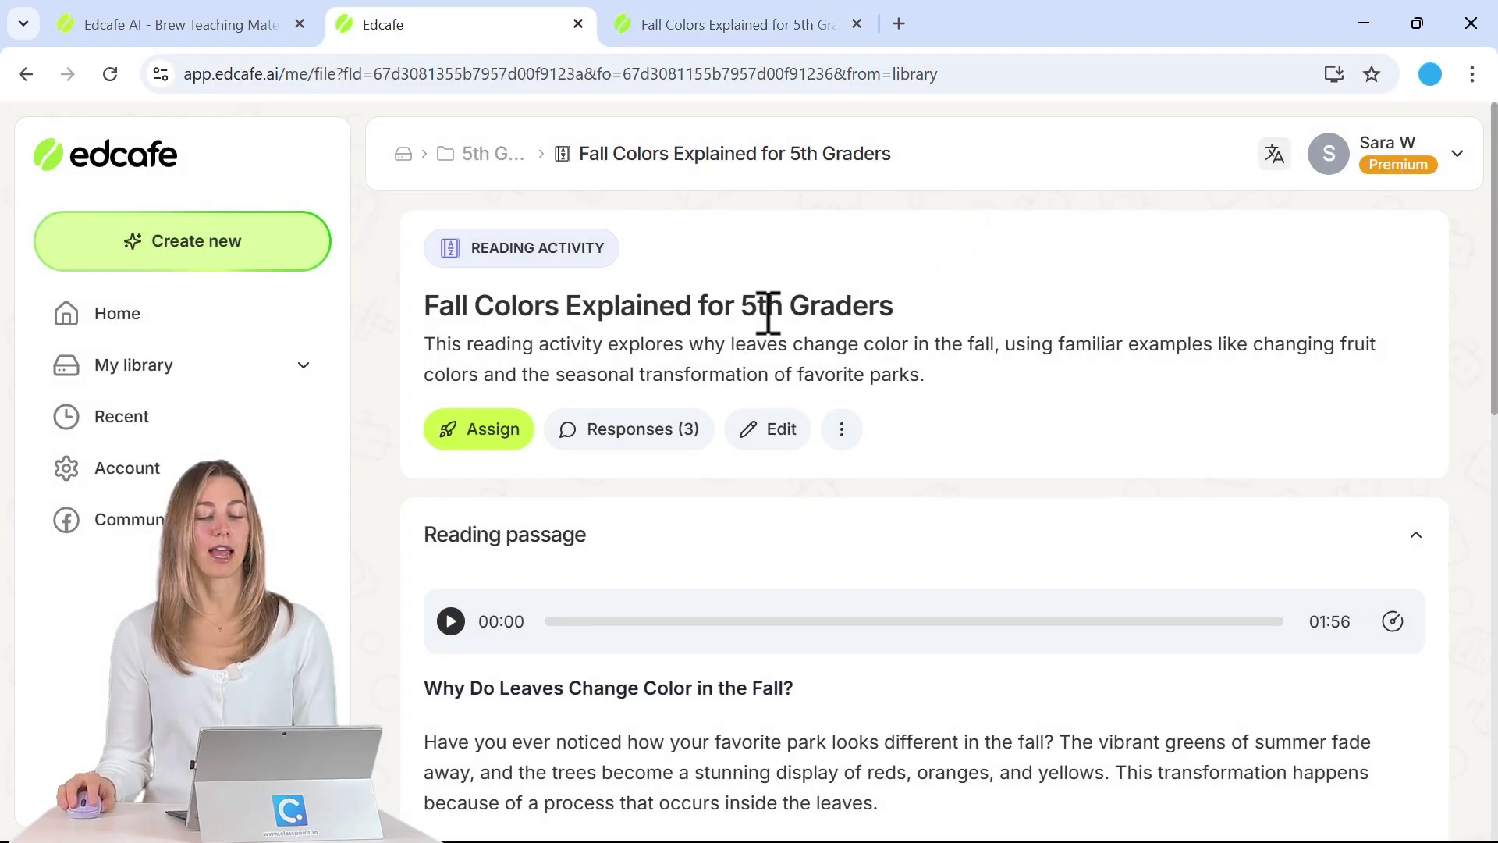
left_click(660, 437)
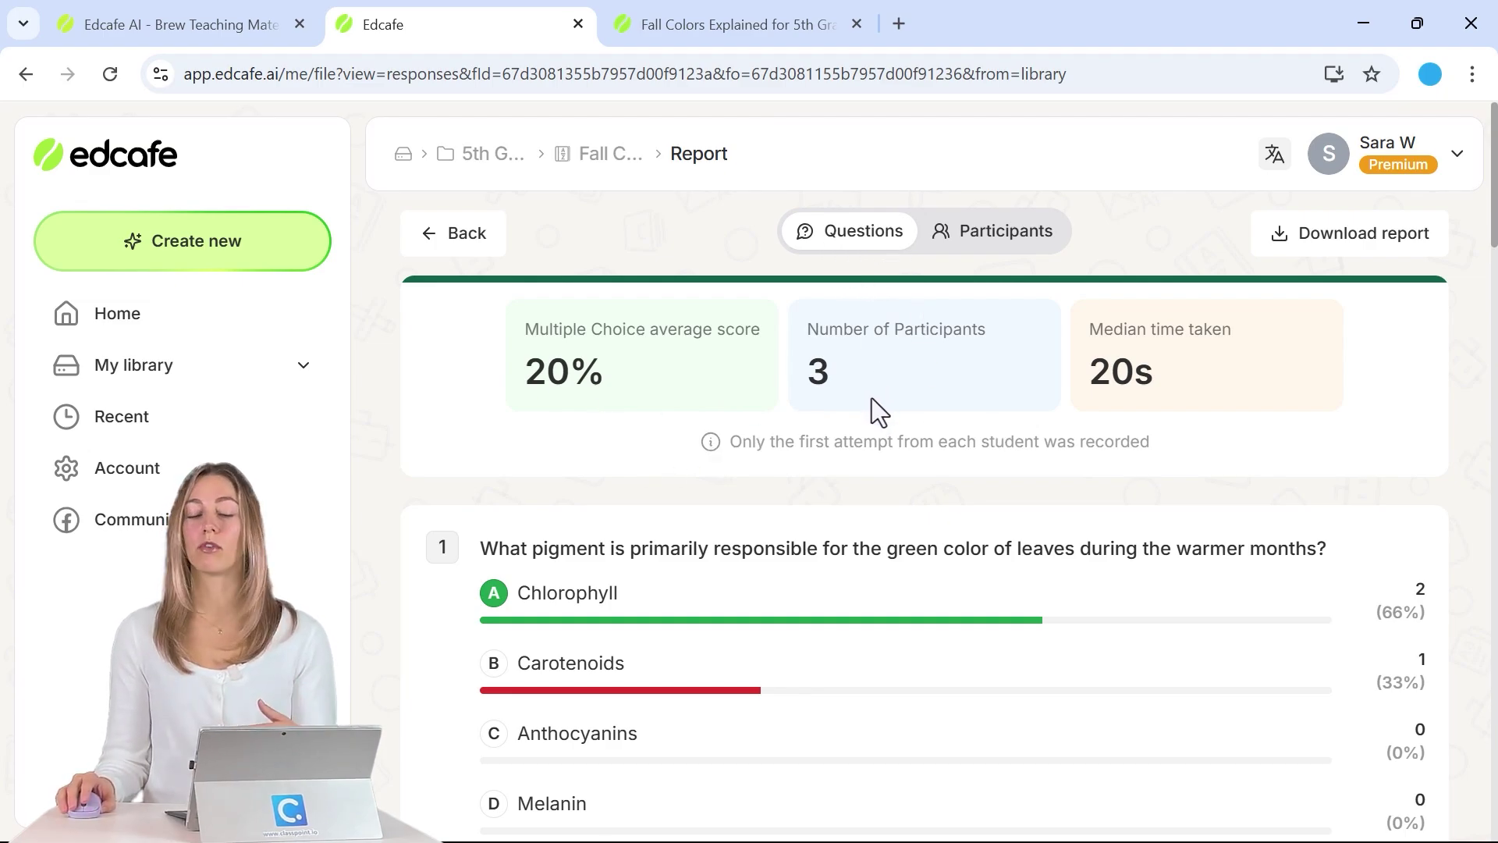
Step: Review the question results and check which students chose option D, Yellow and orange
scroll(873, 398, "down", 3)
scroll(569, 382, "down", 5)
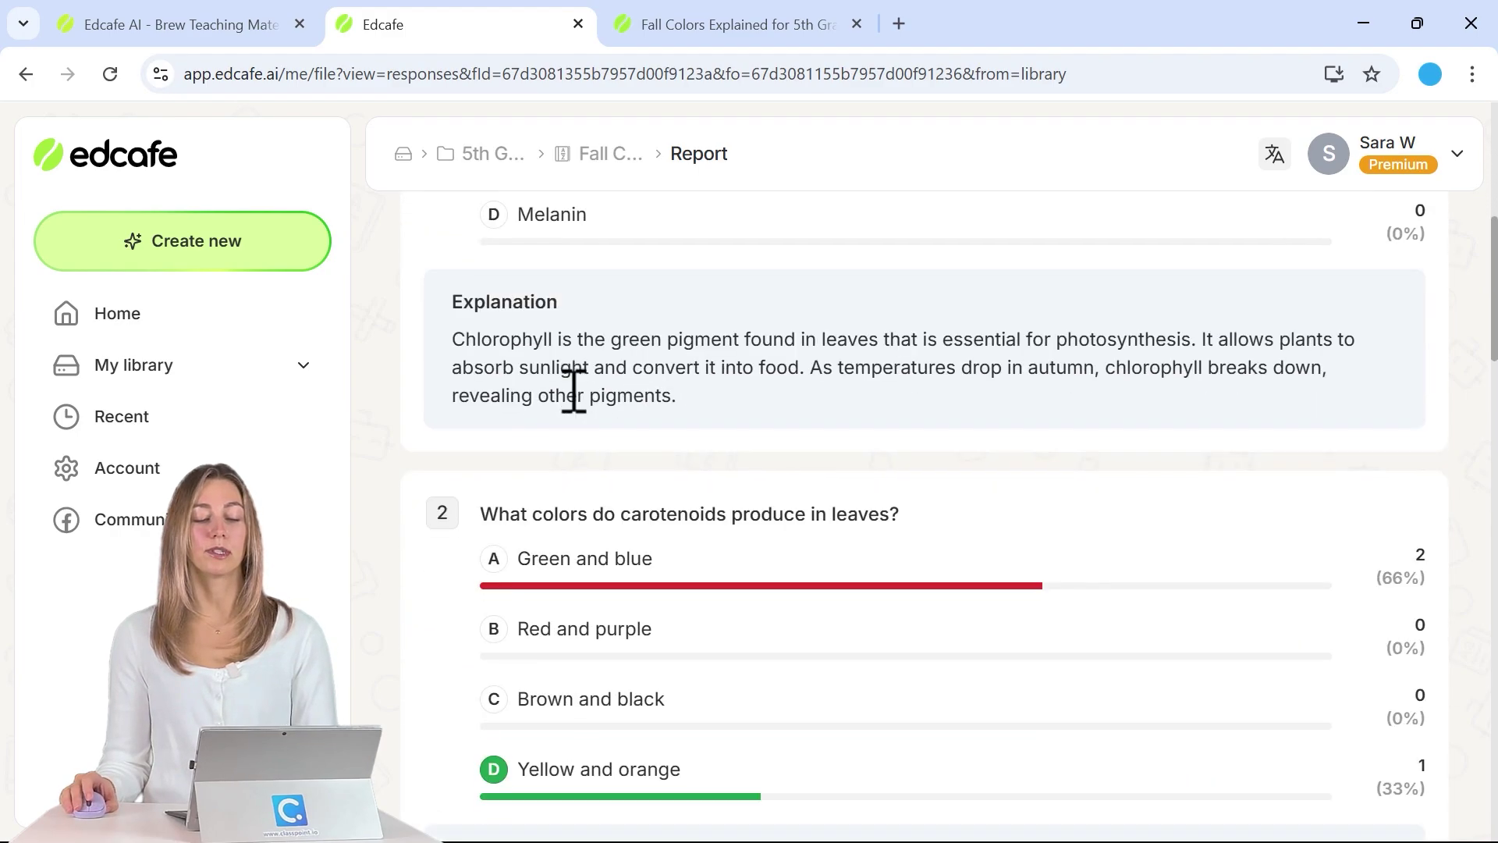
scroll(570, 406, "down", 3)
scroll(616, 410, "down", 3)
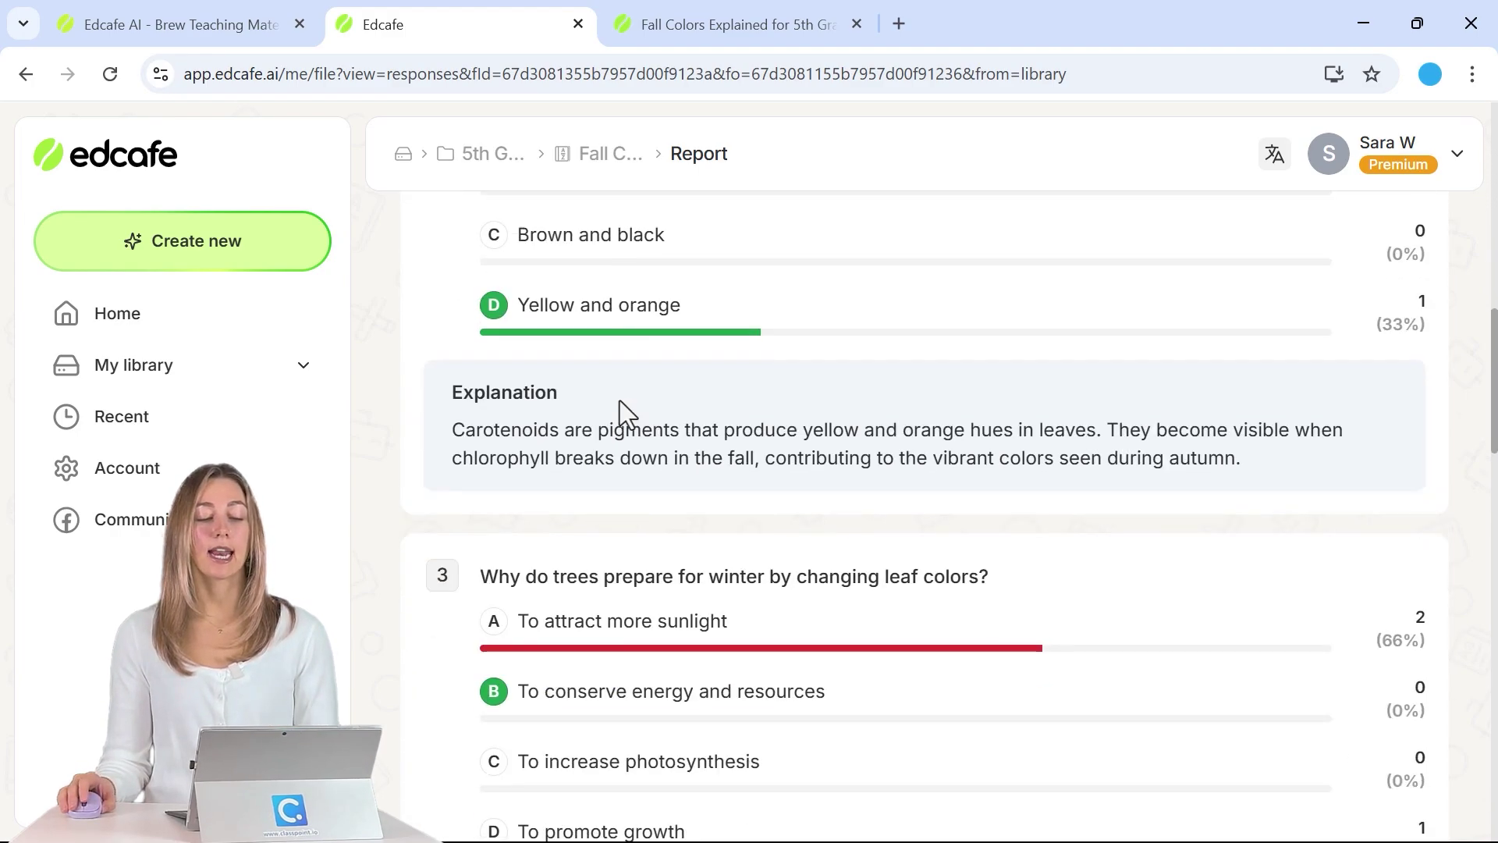
scroll(667, 494, "up", 1)
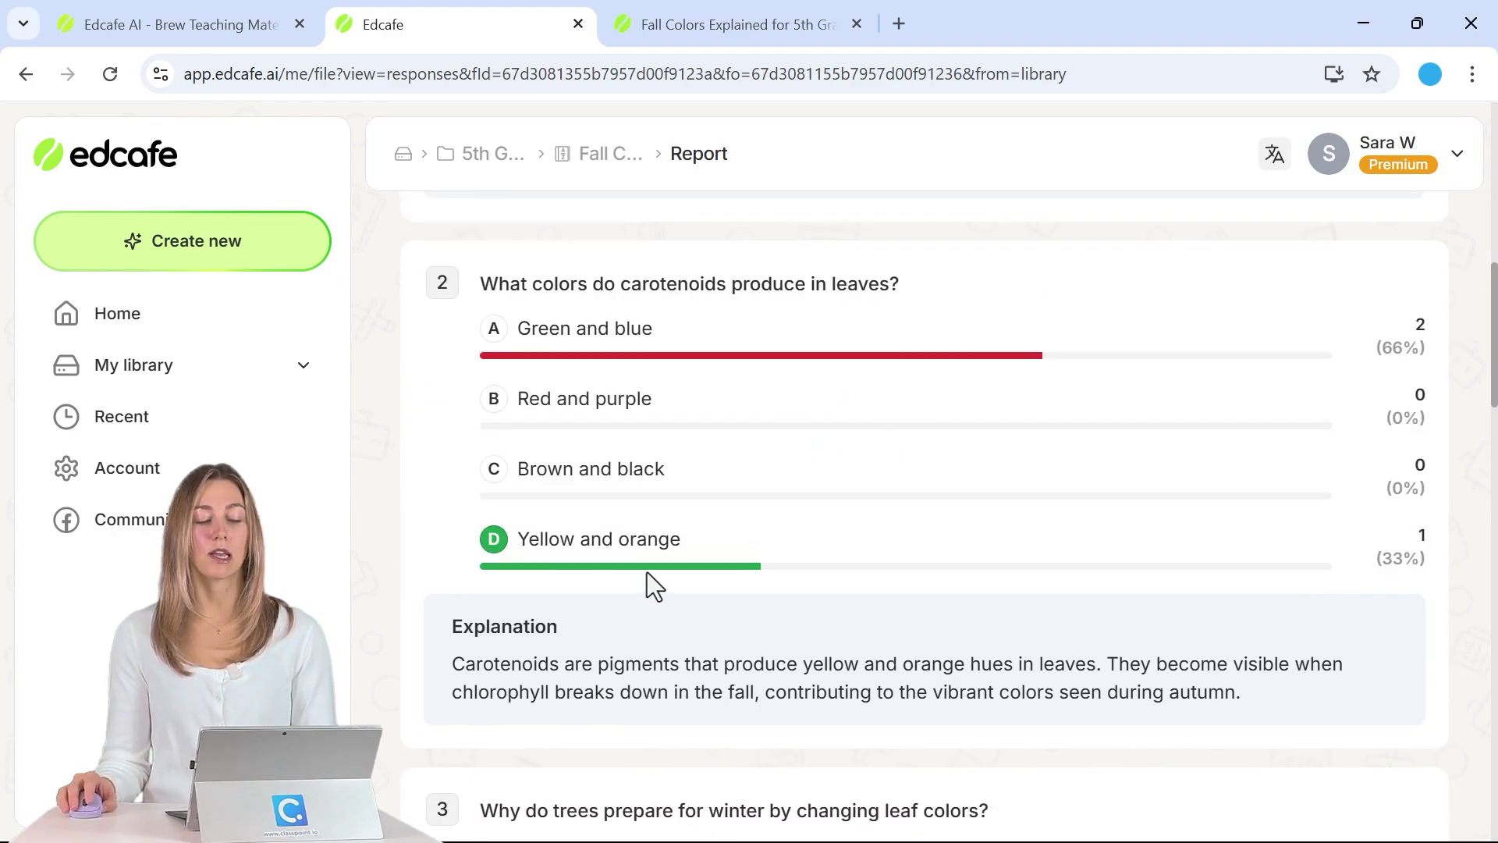
left_click(708, 567)
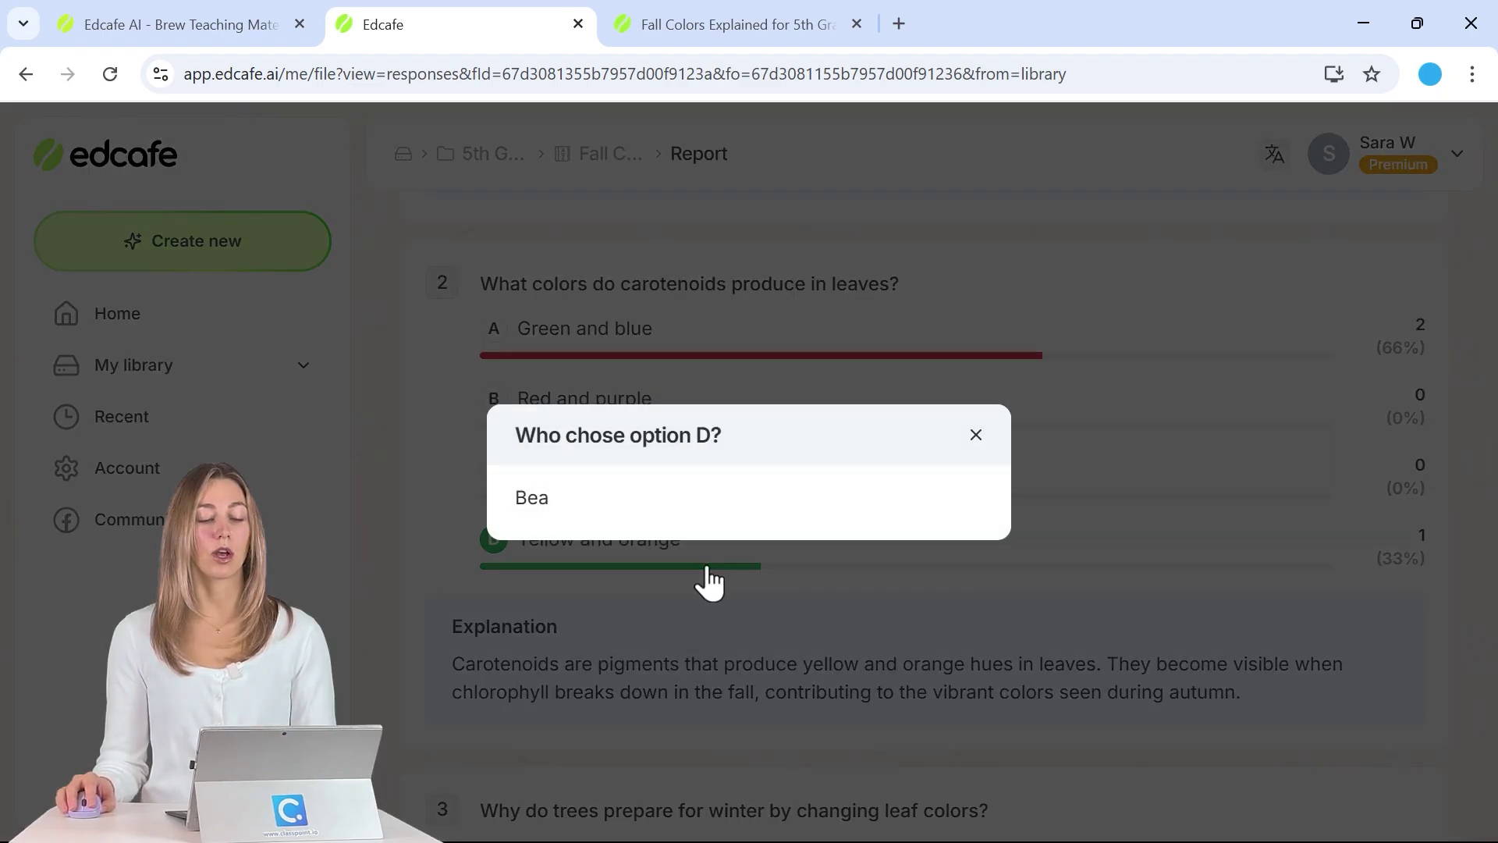
left_click(976, 437)
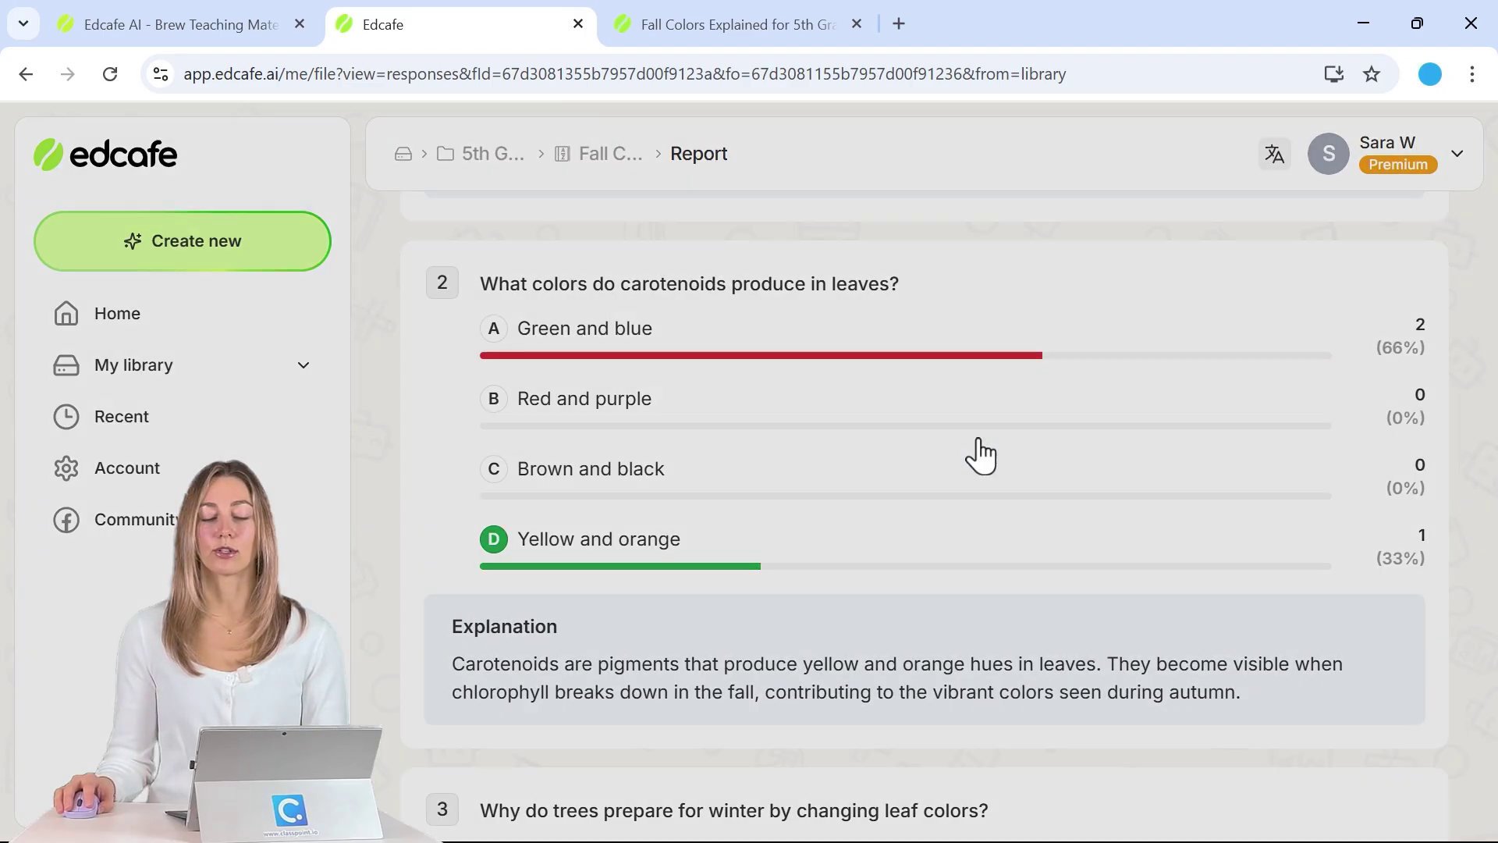
scroll(949, 494, "up", 6)
scroll(900, 368, "up", 5)
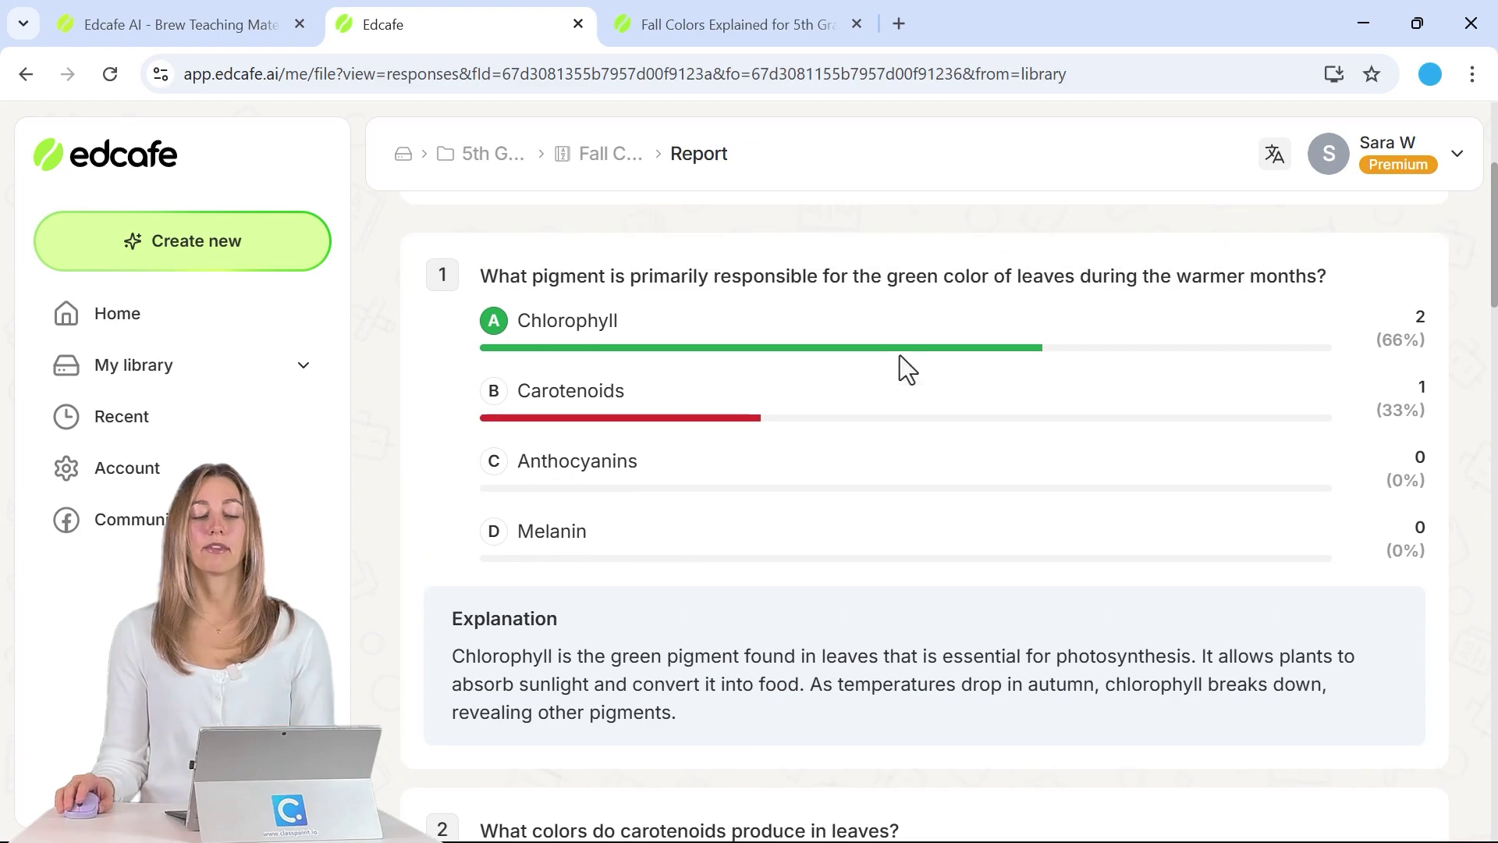
Step: Switch to the Participants view and review the first student's quiz result
left_click(980, 234)
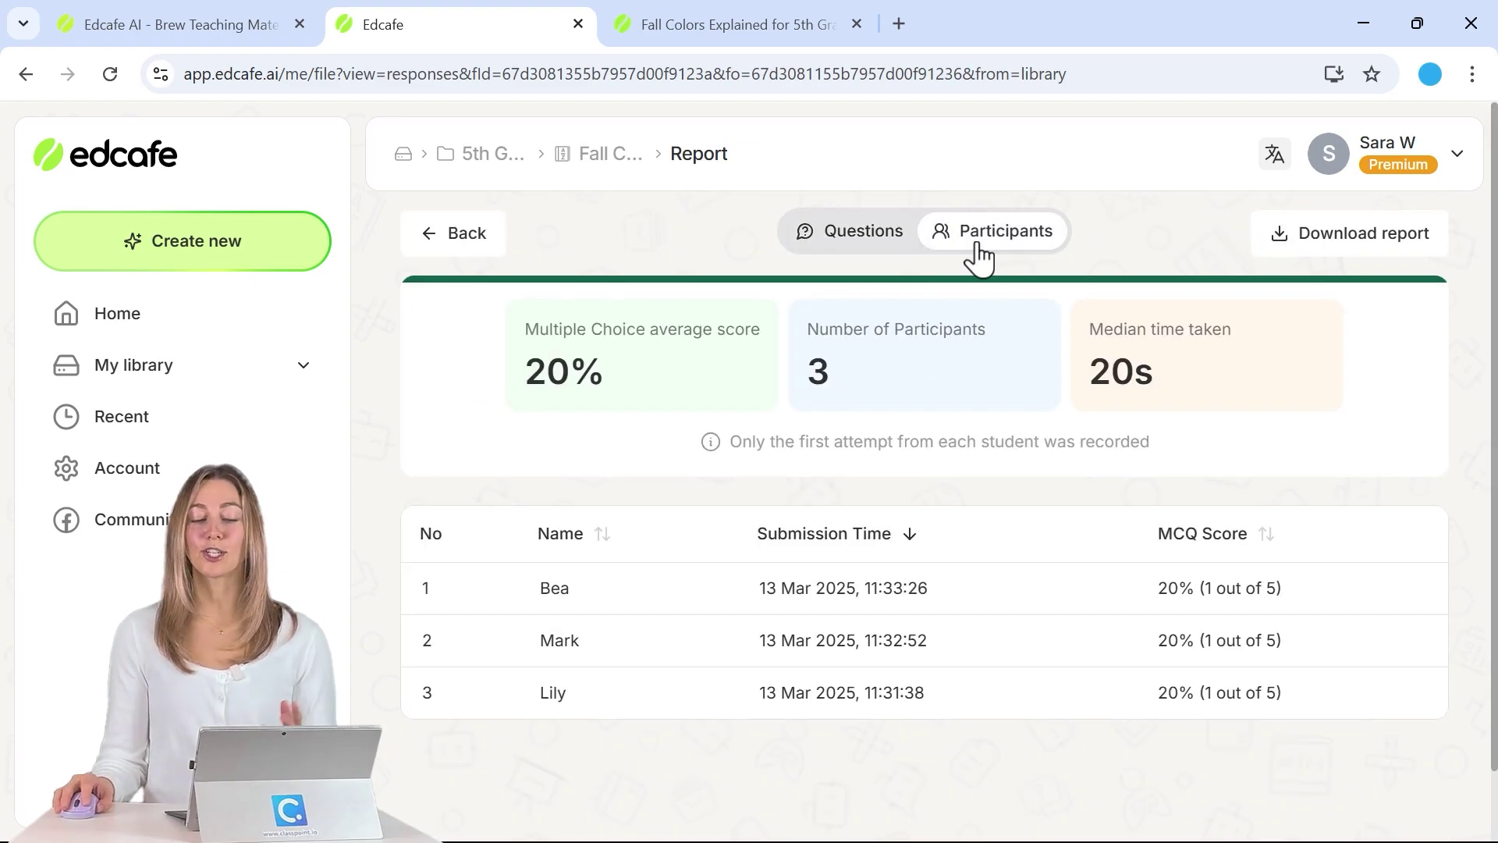
scroll(998, 262, "down", 1)
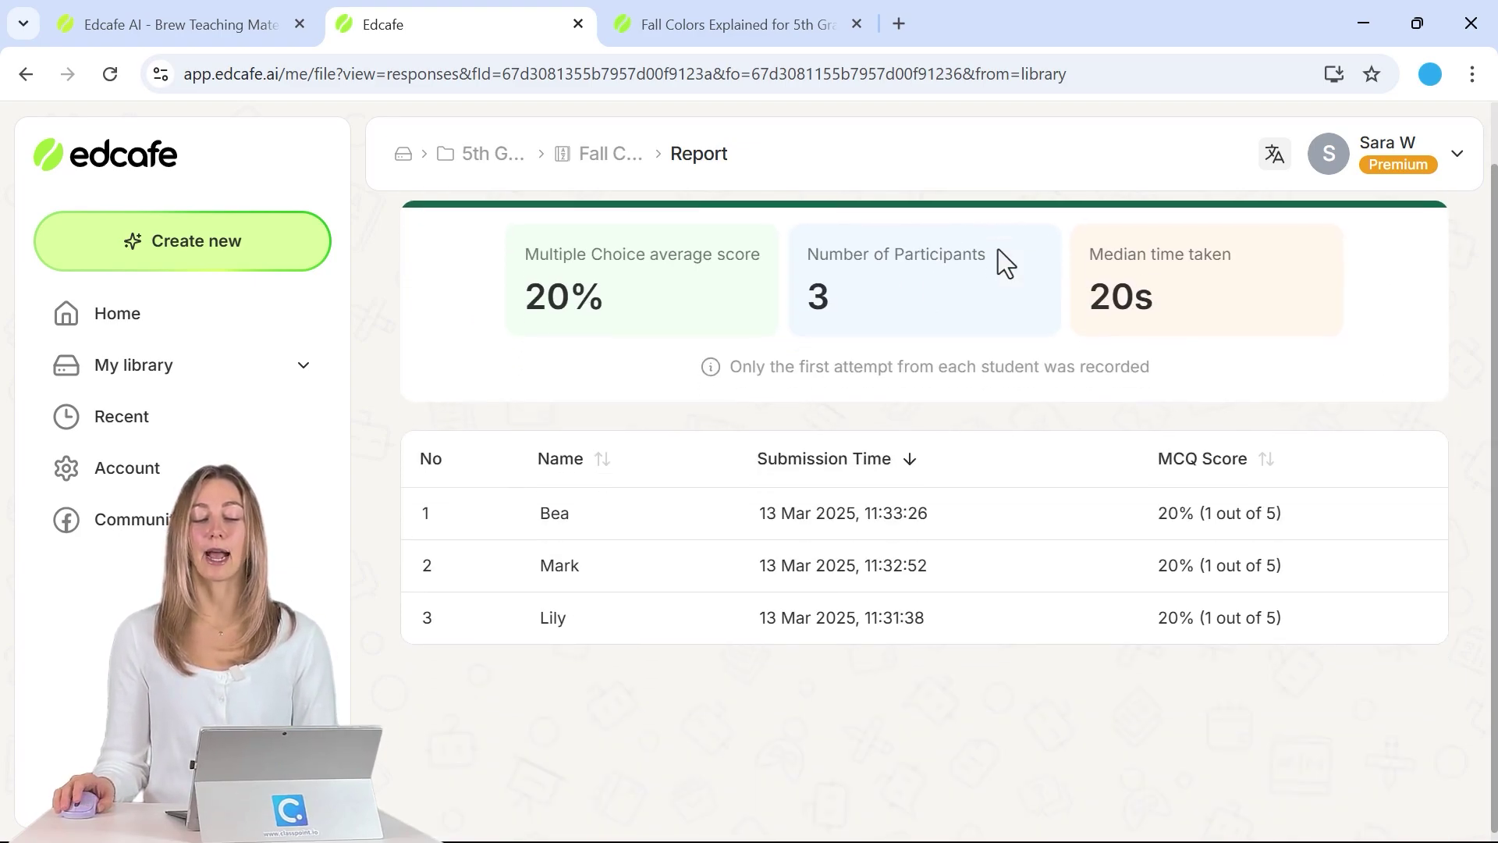
left_click(633, 535)
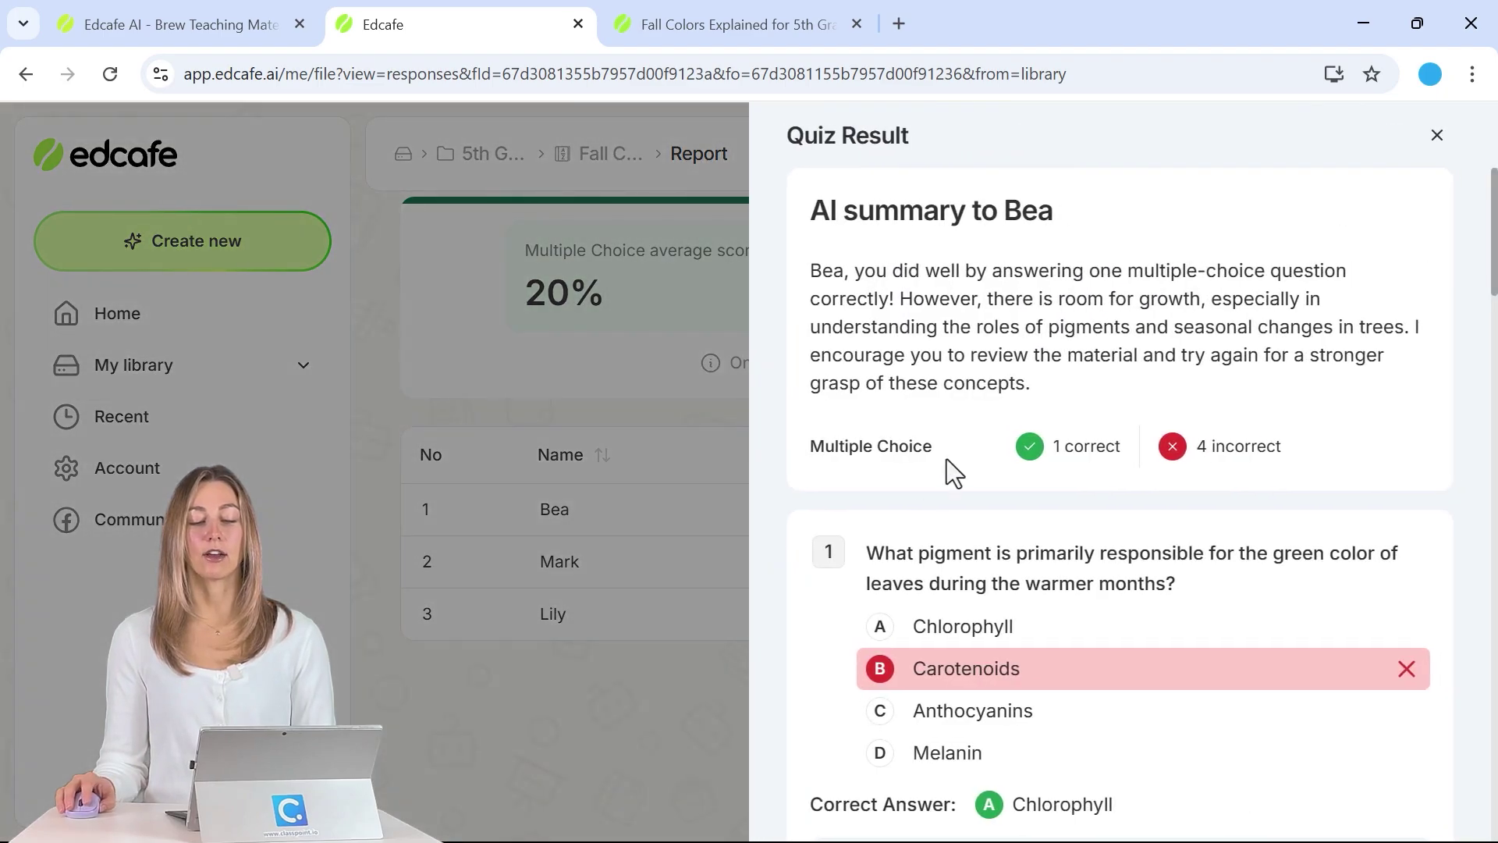
scroll(990, 281, "down", 10)
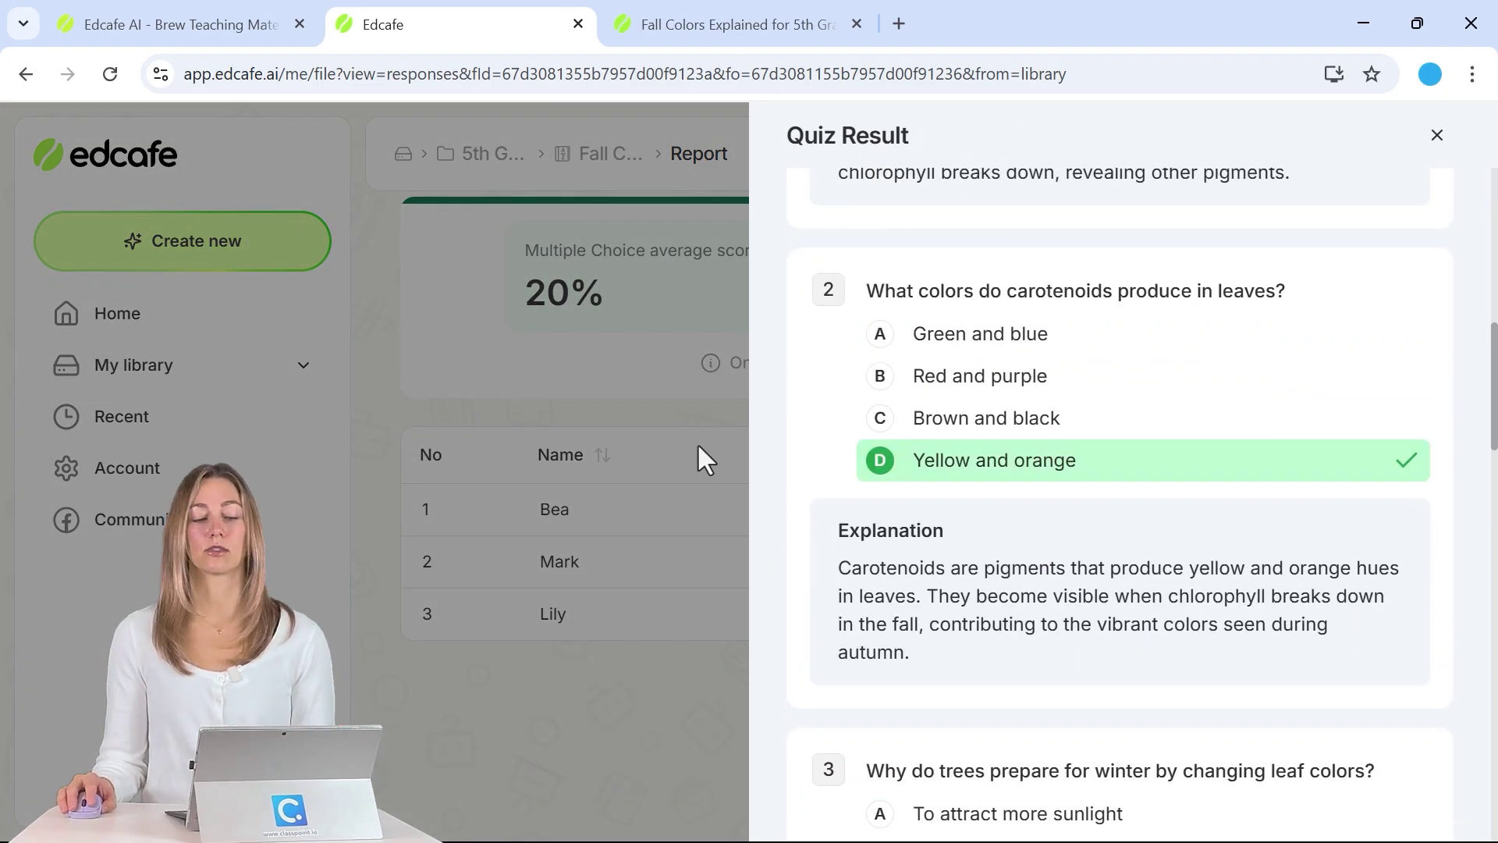
left_click(667, 526)
Step: Review the second and third students' individual quiz results
left_click(722, 581)
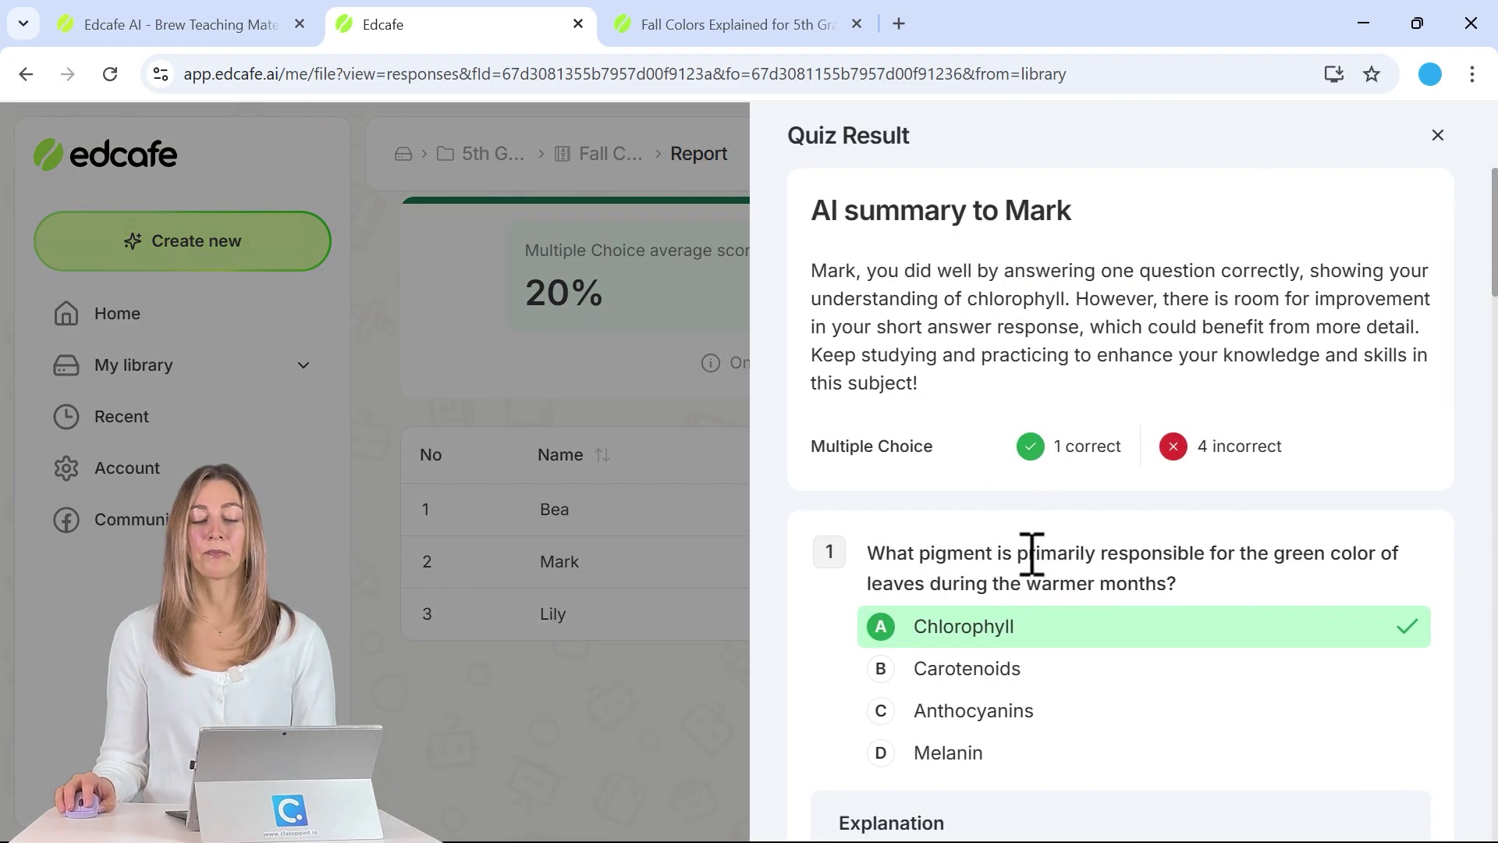
left_click(691, 571)
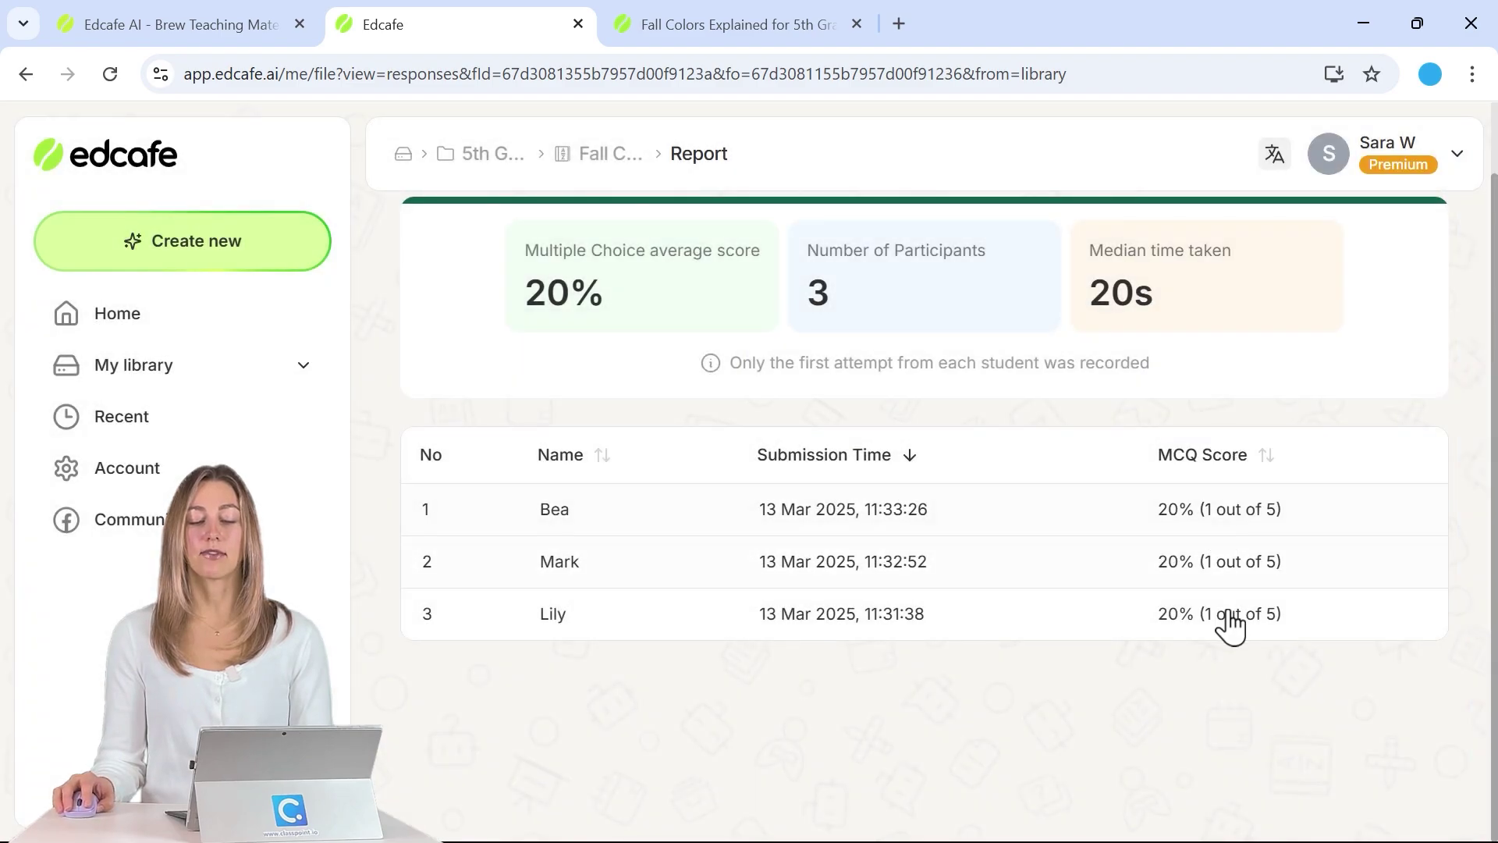
left_click(955, 624)
scroll(1049, 581, "down", 10)
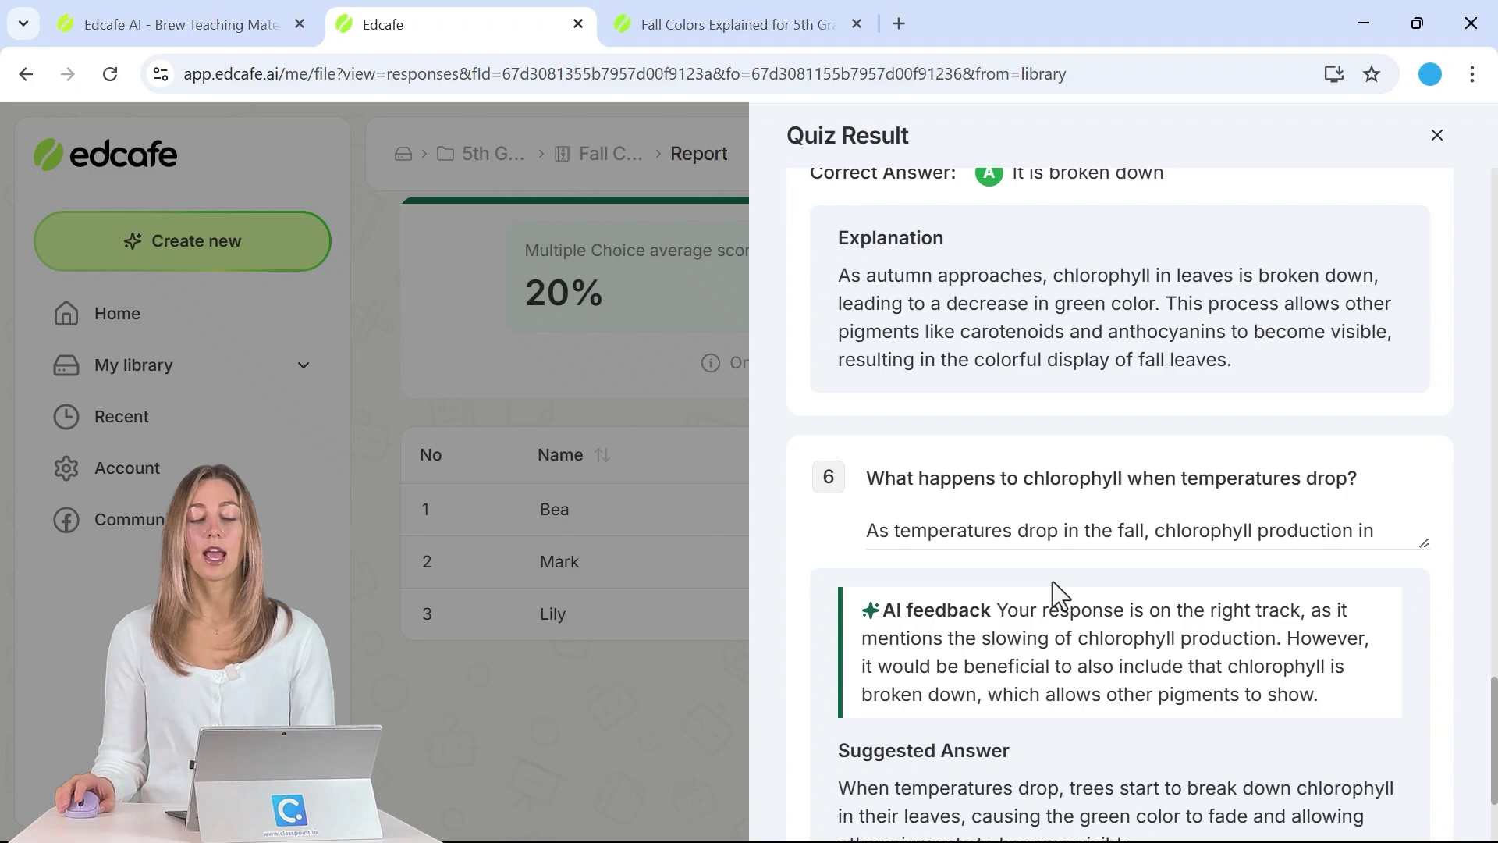
scroll(1051, 582, "down", 3)
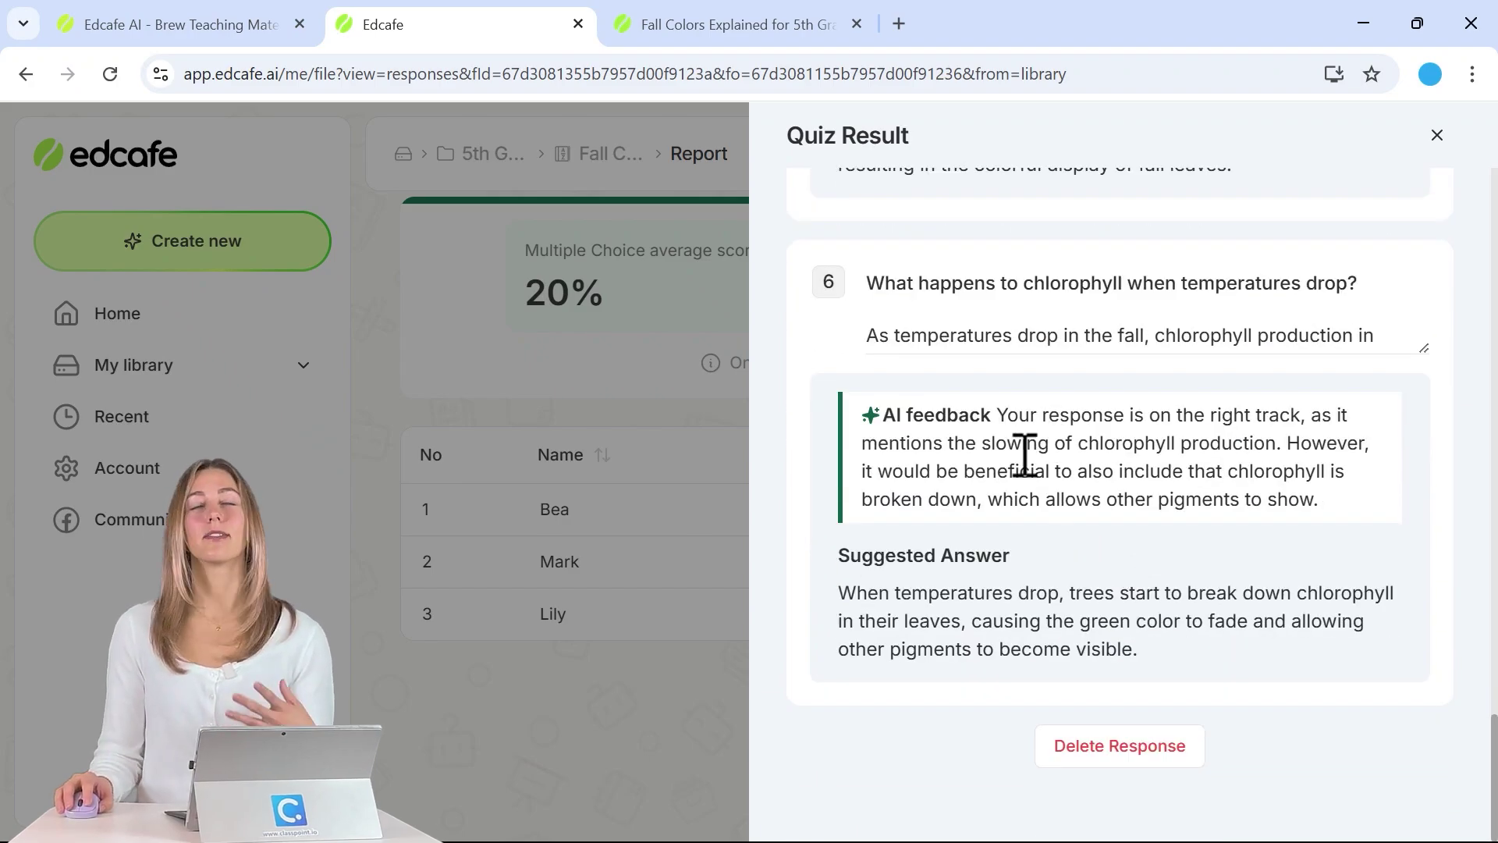
left_click(559, 648)
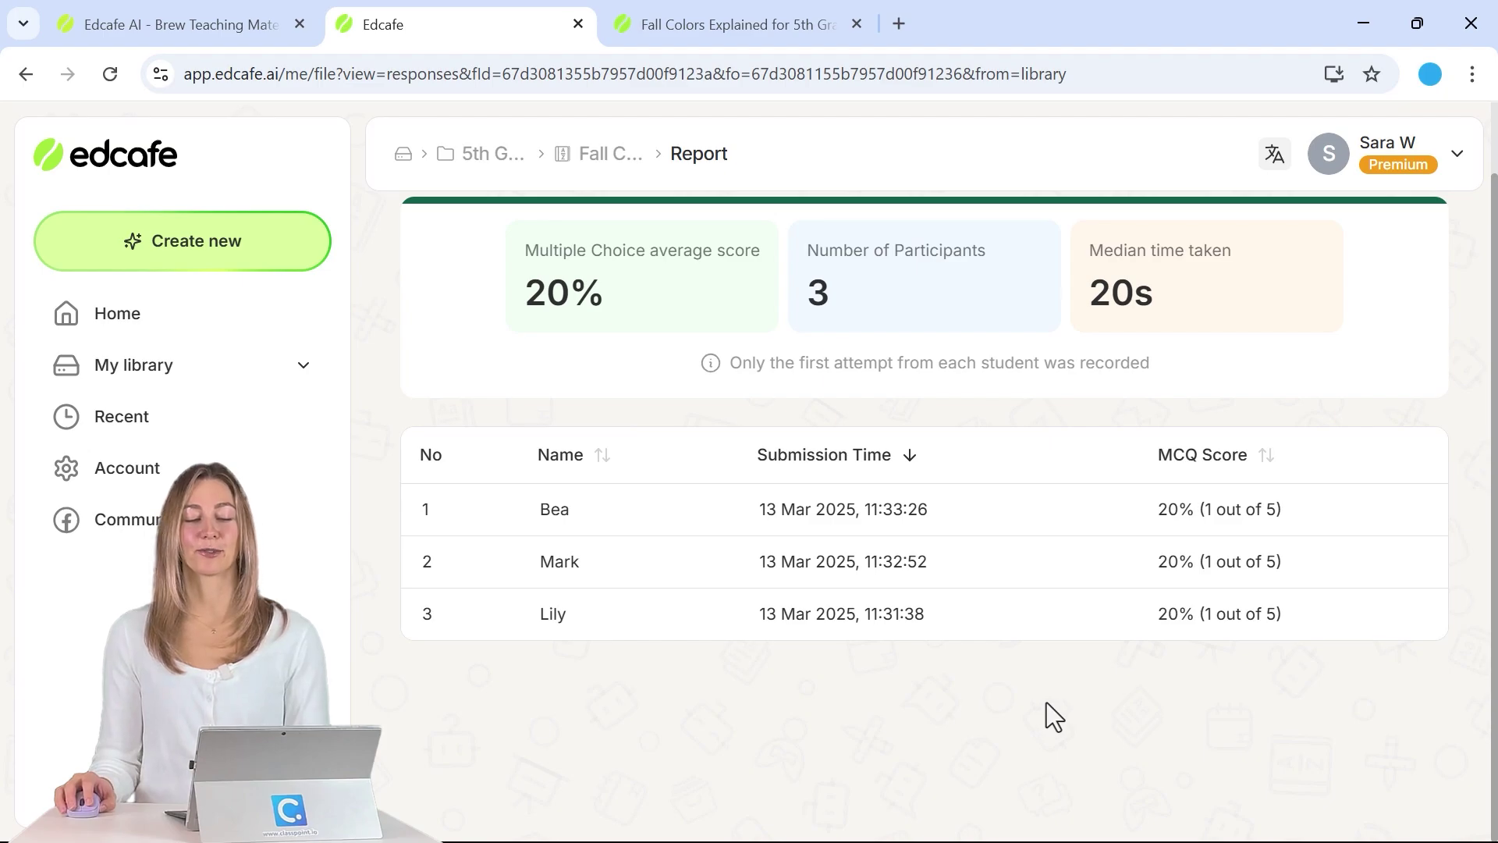
scroll(1089, 693, "up", 2)
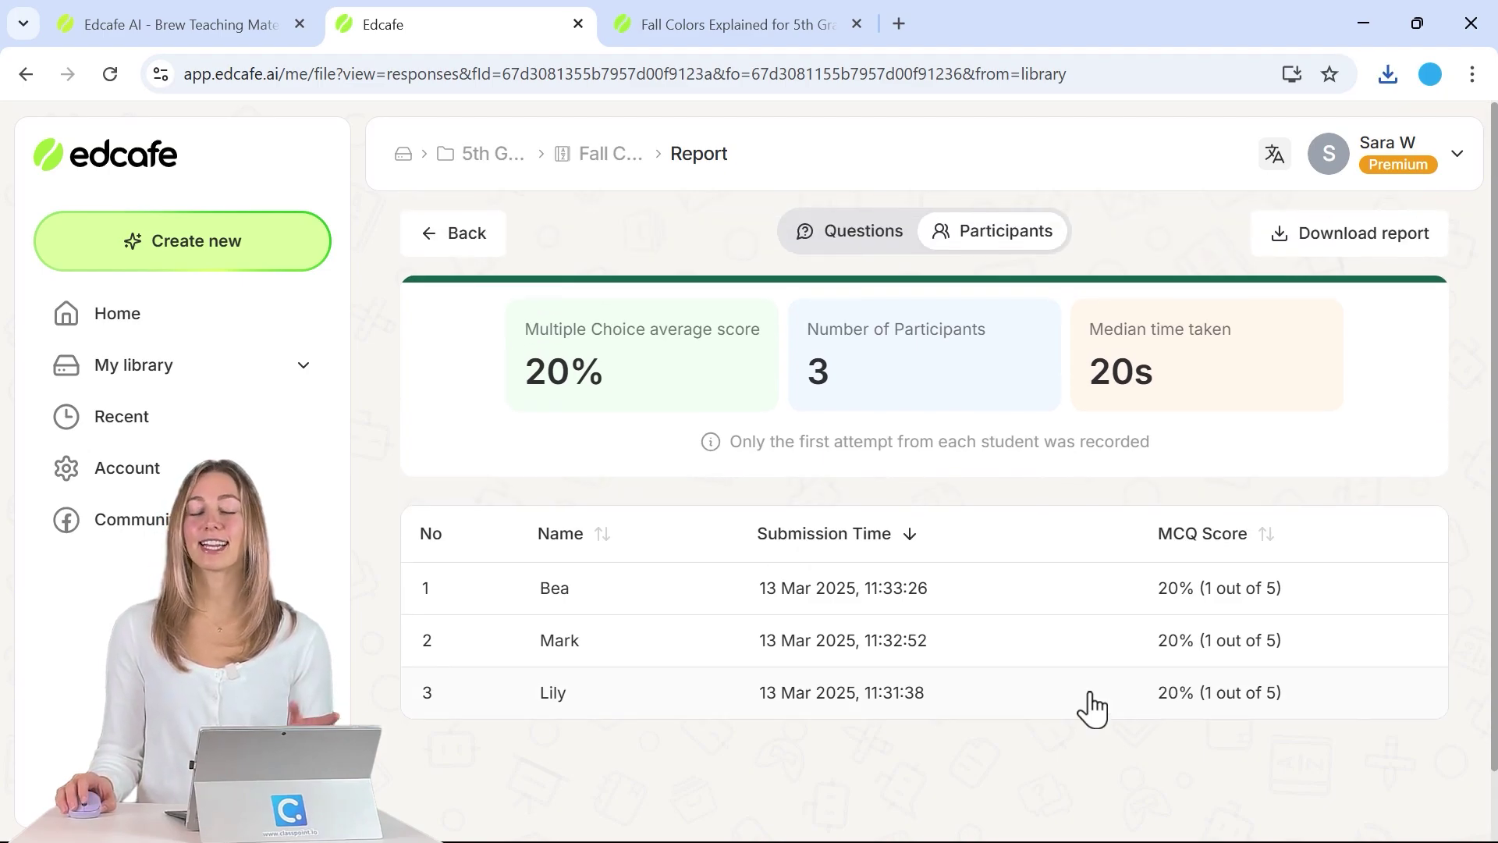
Step: Download the report as 'Fall Colors Explained for 5th Graders.csv' and open it in Excel
left_click(1296, 244)
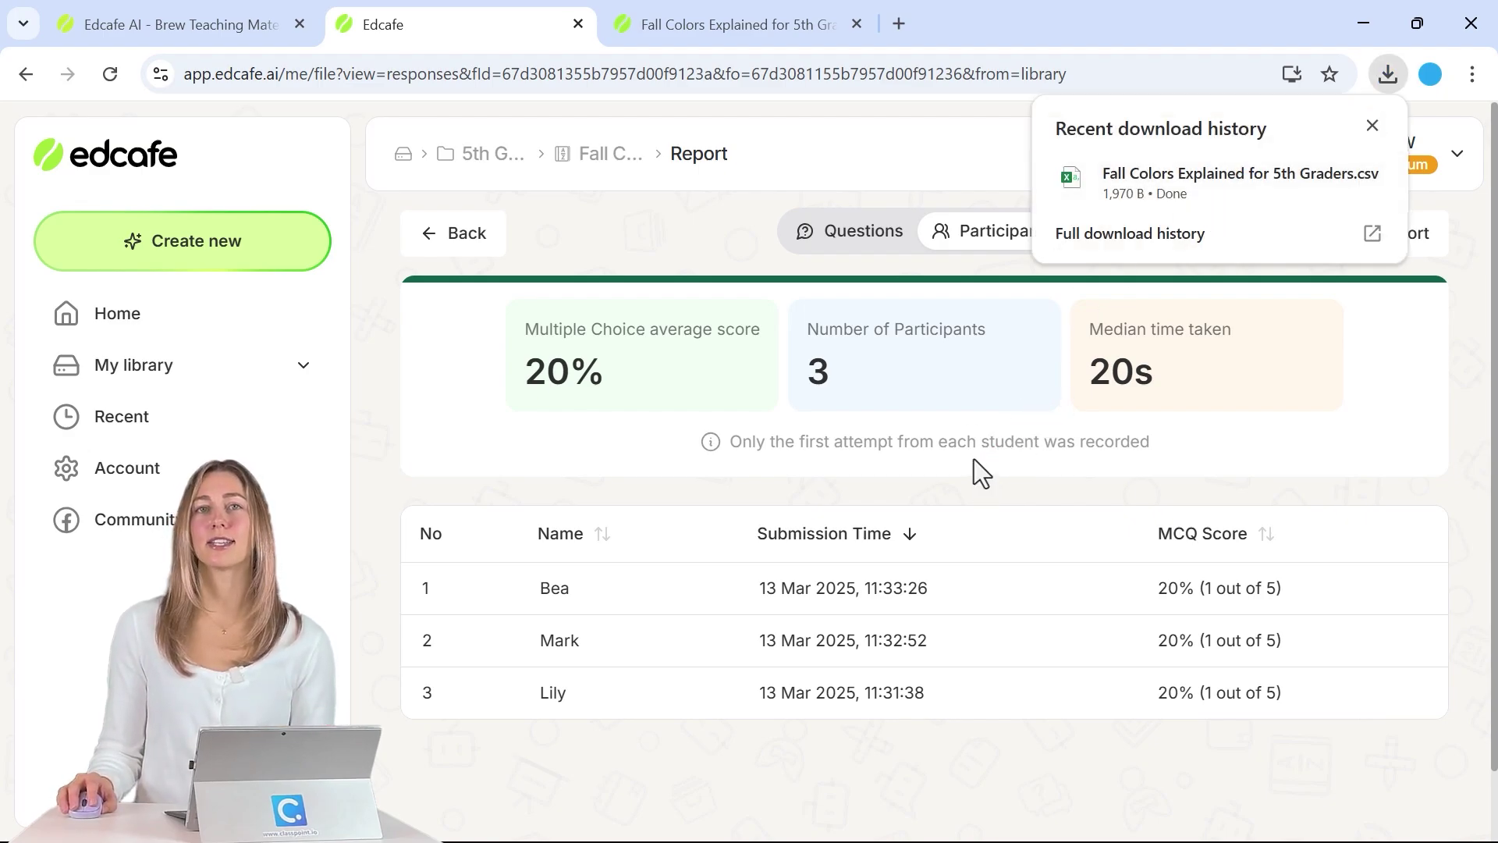
left_click(1202, 182)
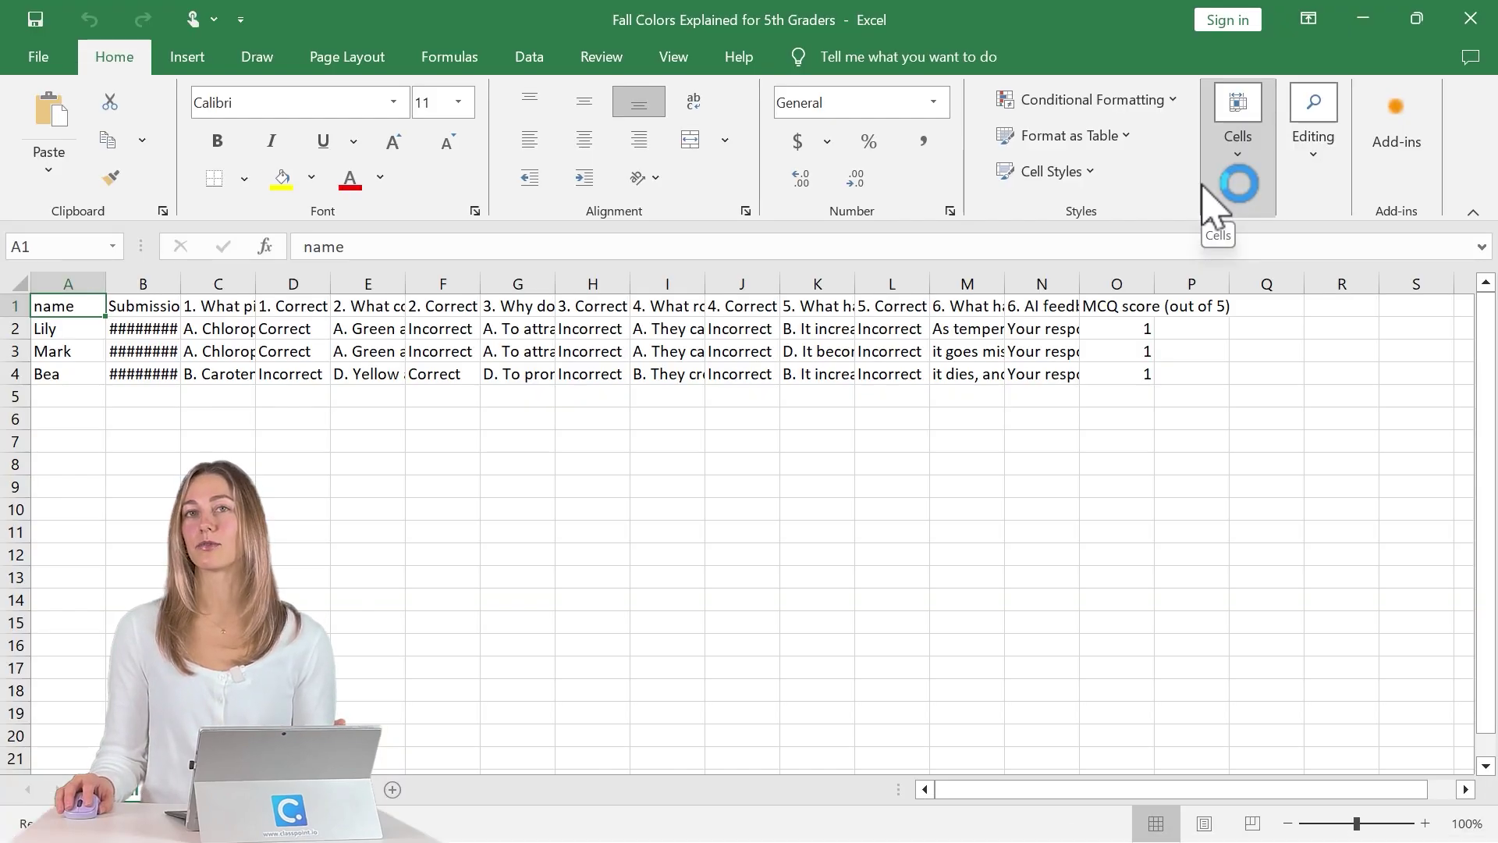